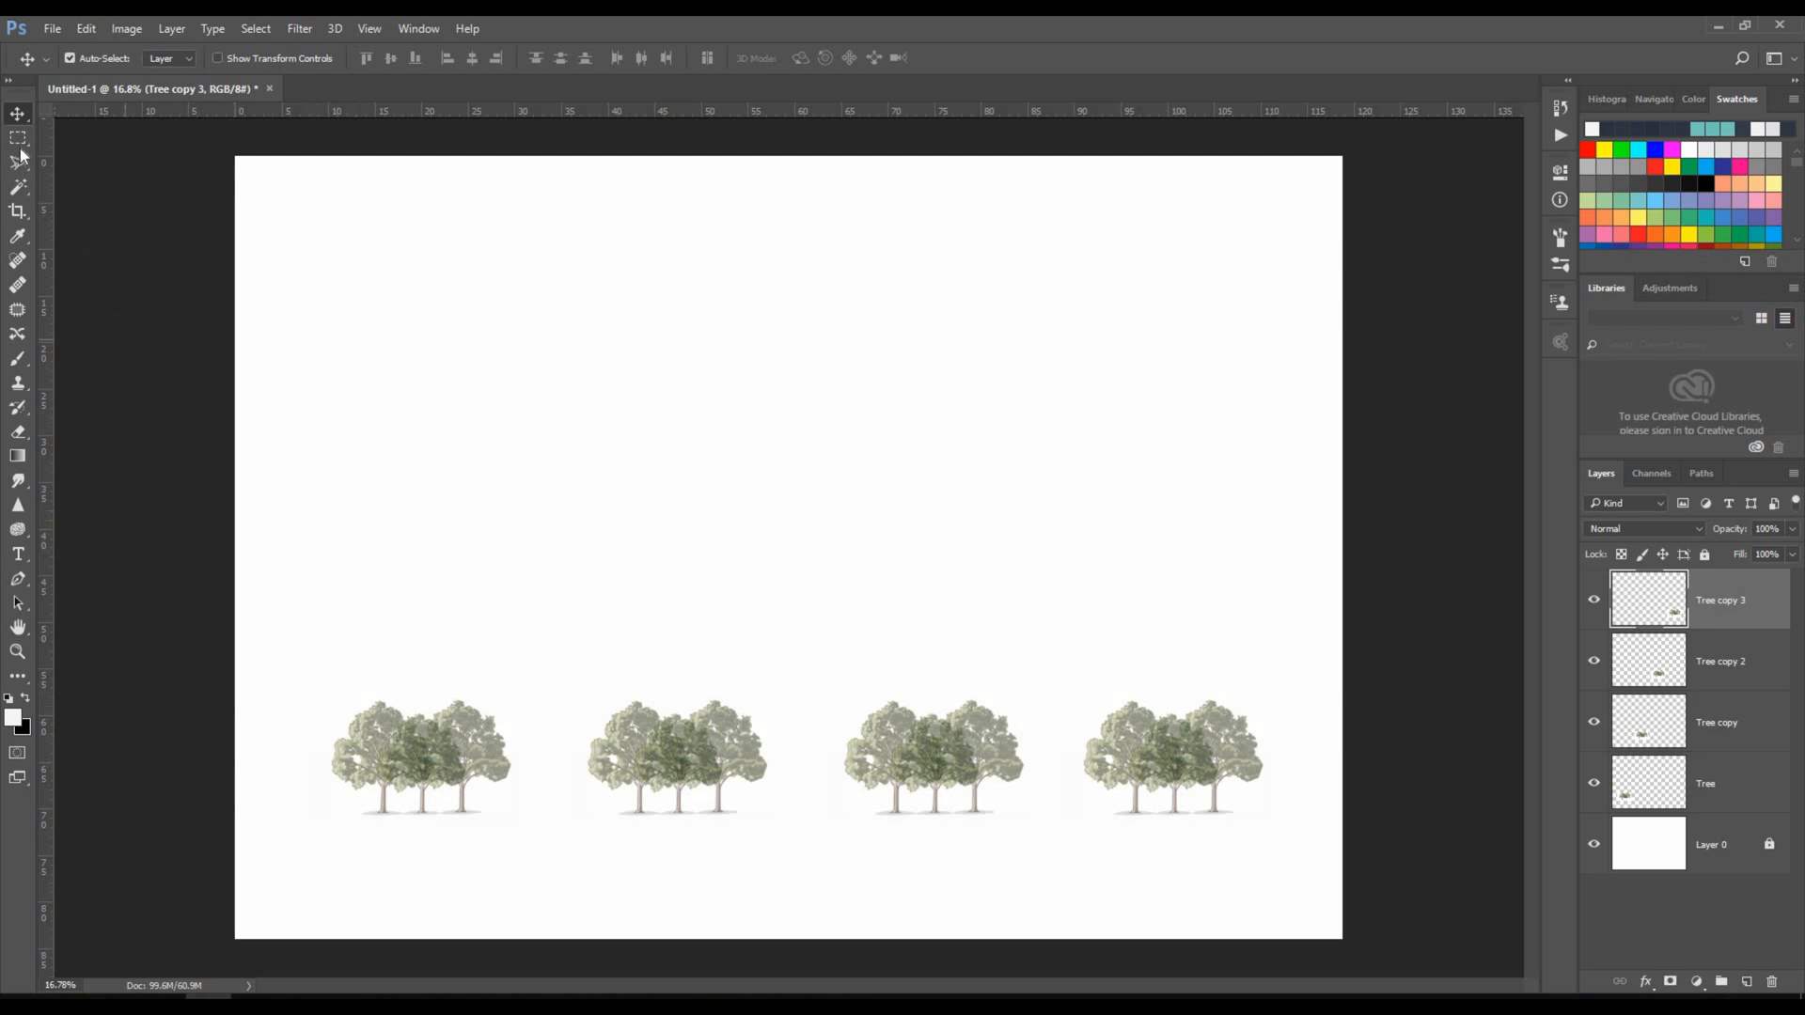
Marquee-select the four tree groups, copy and paste the active layer's pixels, and move the pasted group above the row.
{"action": "left_click", "coordinate": [22, 144]}
{"action": "left_click_drag", "start_coordinate": [307, 662], "coordinate": [1278, 838]}
{"action": "key", "text": "ctrl+c"}
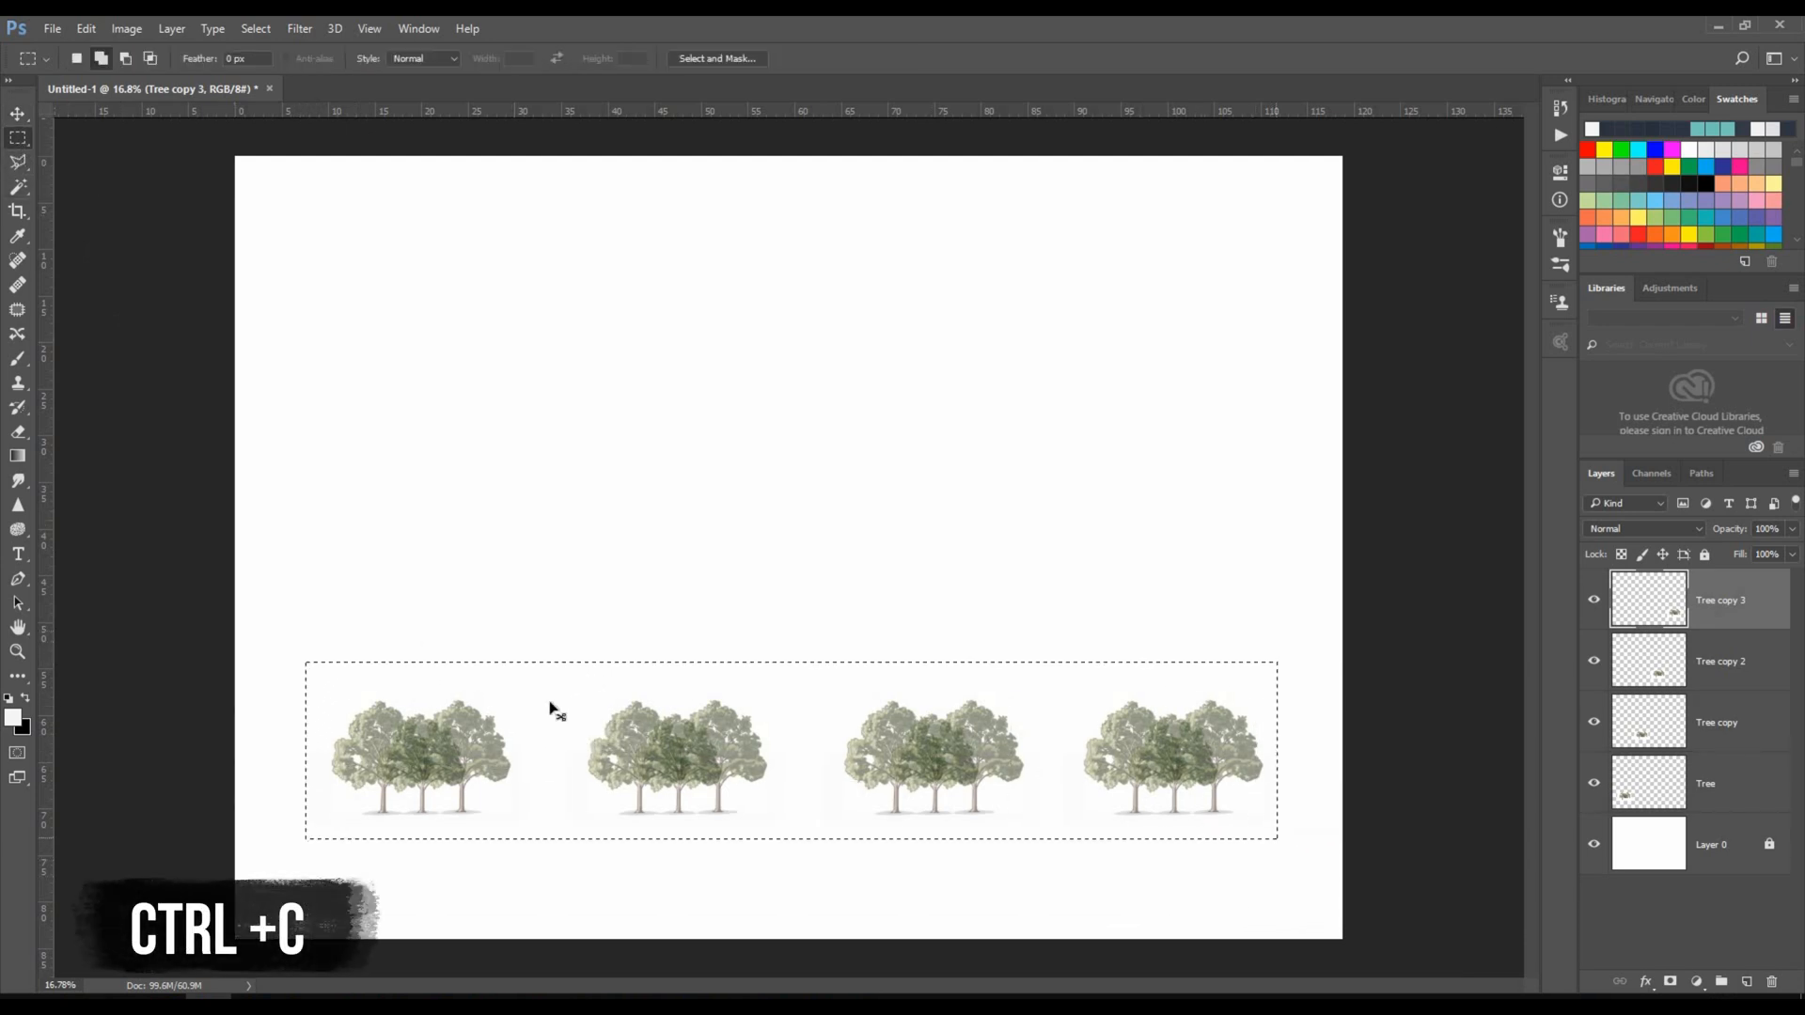
{"action": "key", "text": "ctrl+v"}
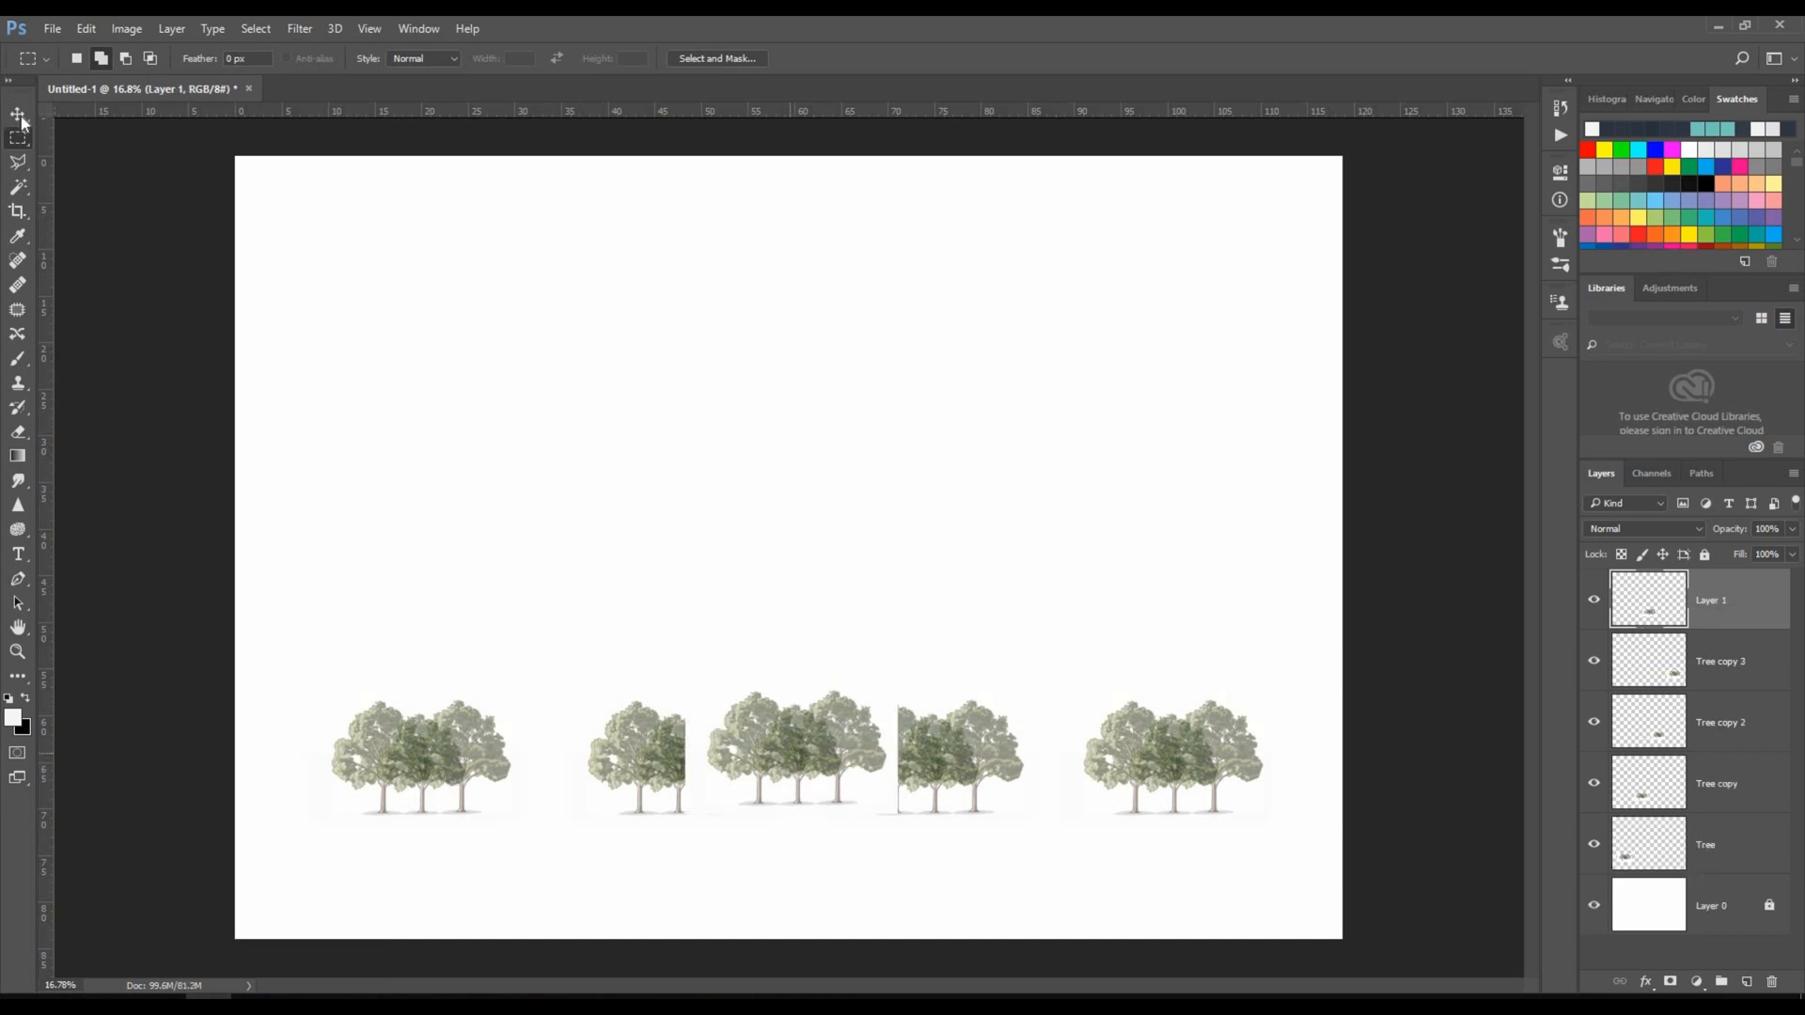
{"action": "key", "text": "v"}
{"action": "left_click_drag", "start_coordinate": [776, 696], "coordinate": [808, 489]}
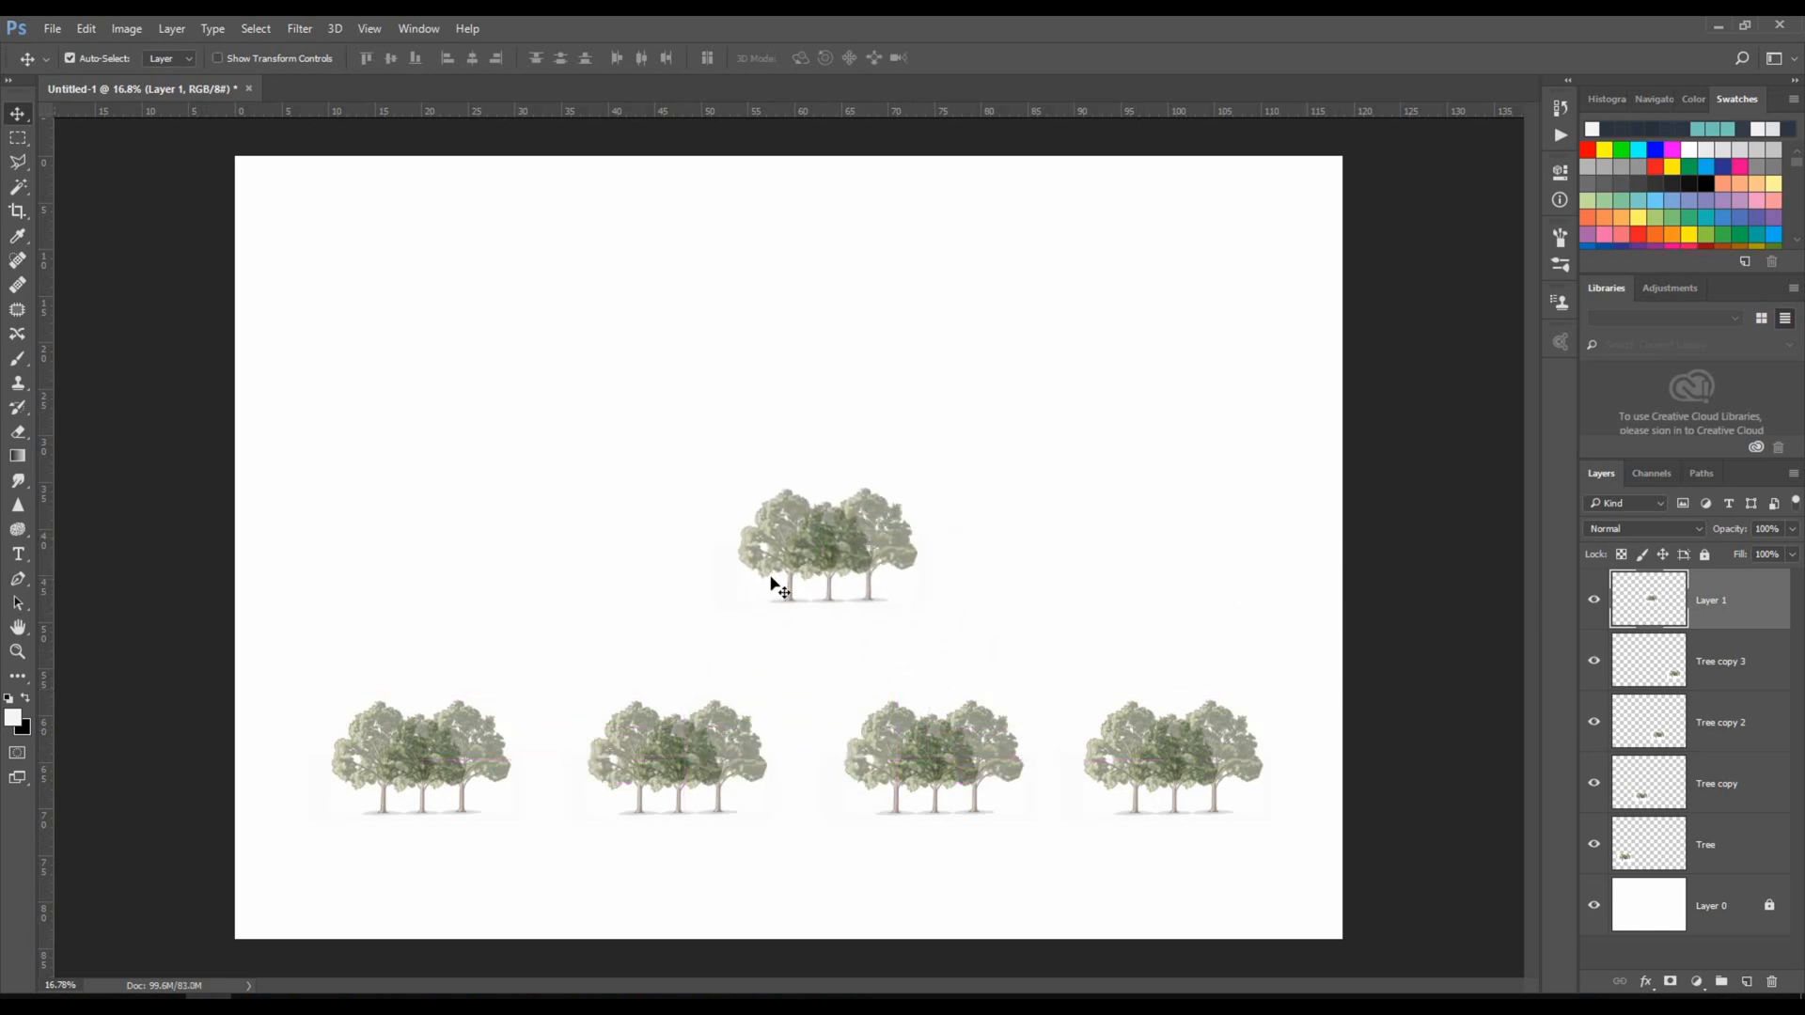
Delete the layer holding the pasted tree group.
{"action": "right_click", "coordinate": [1684, 599]}
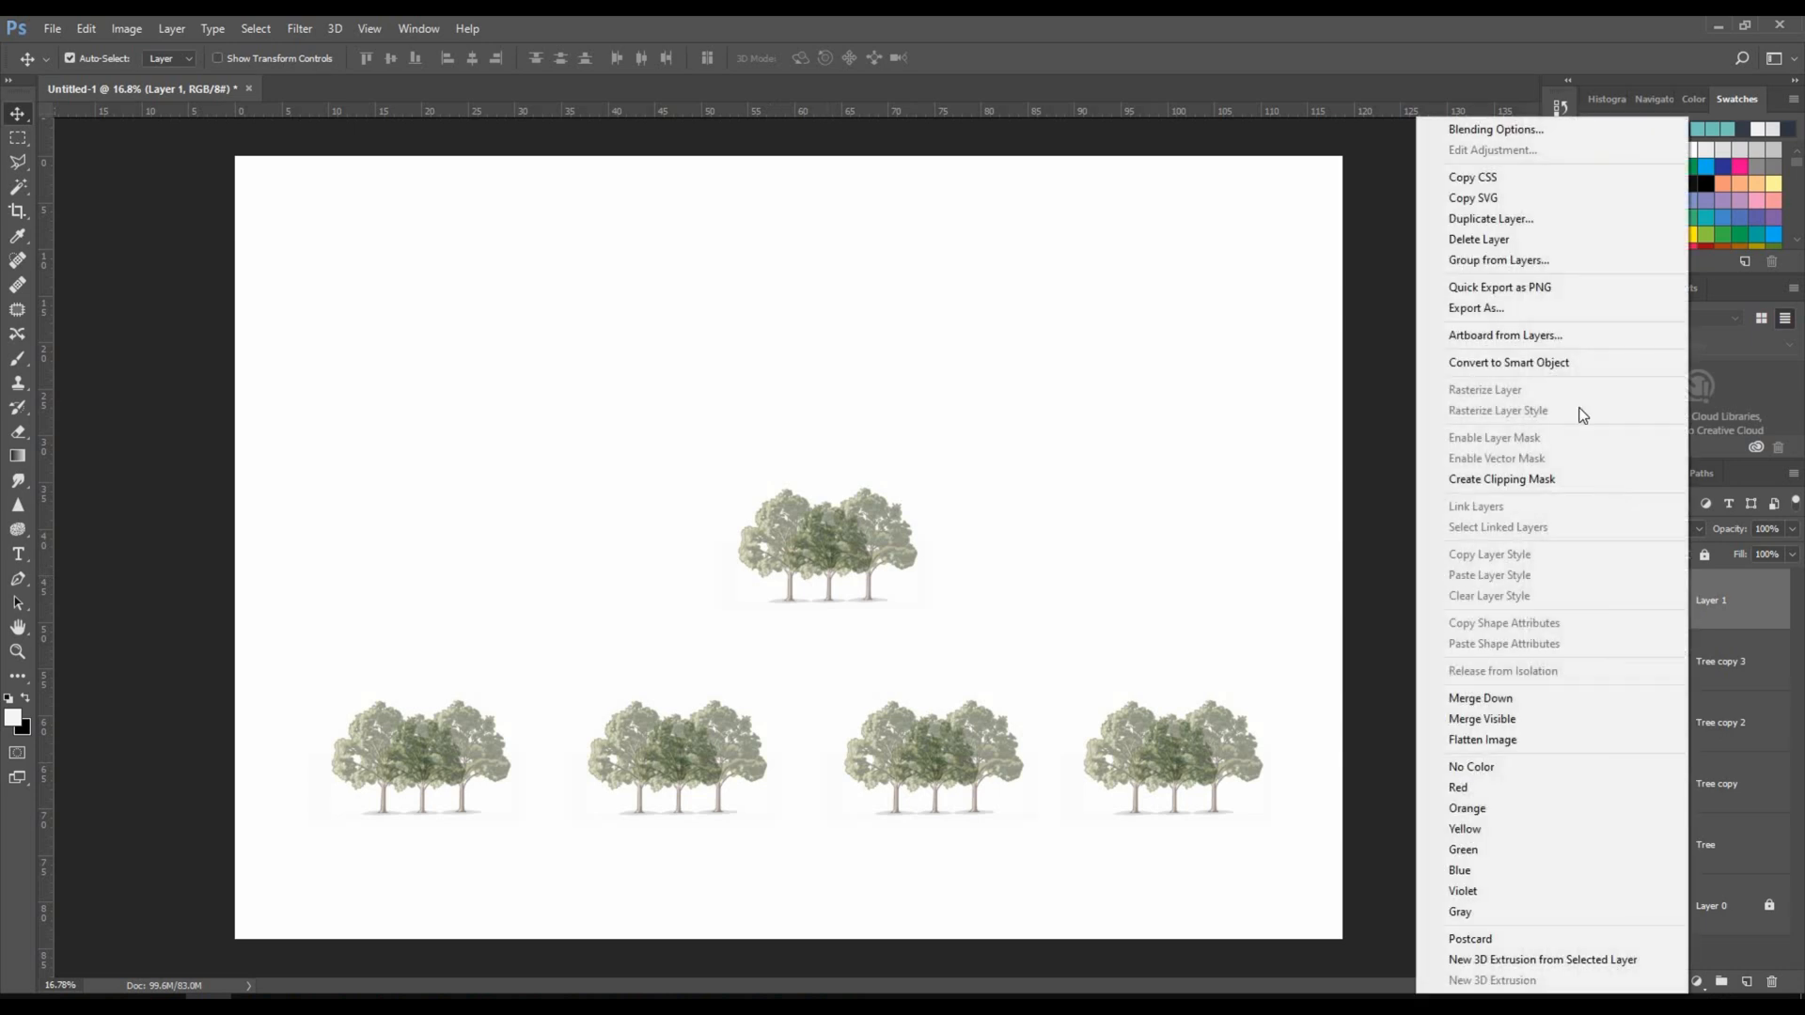
{"action": "left_click", "coordinate": [1478, 239]}
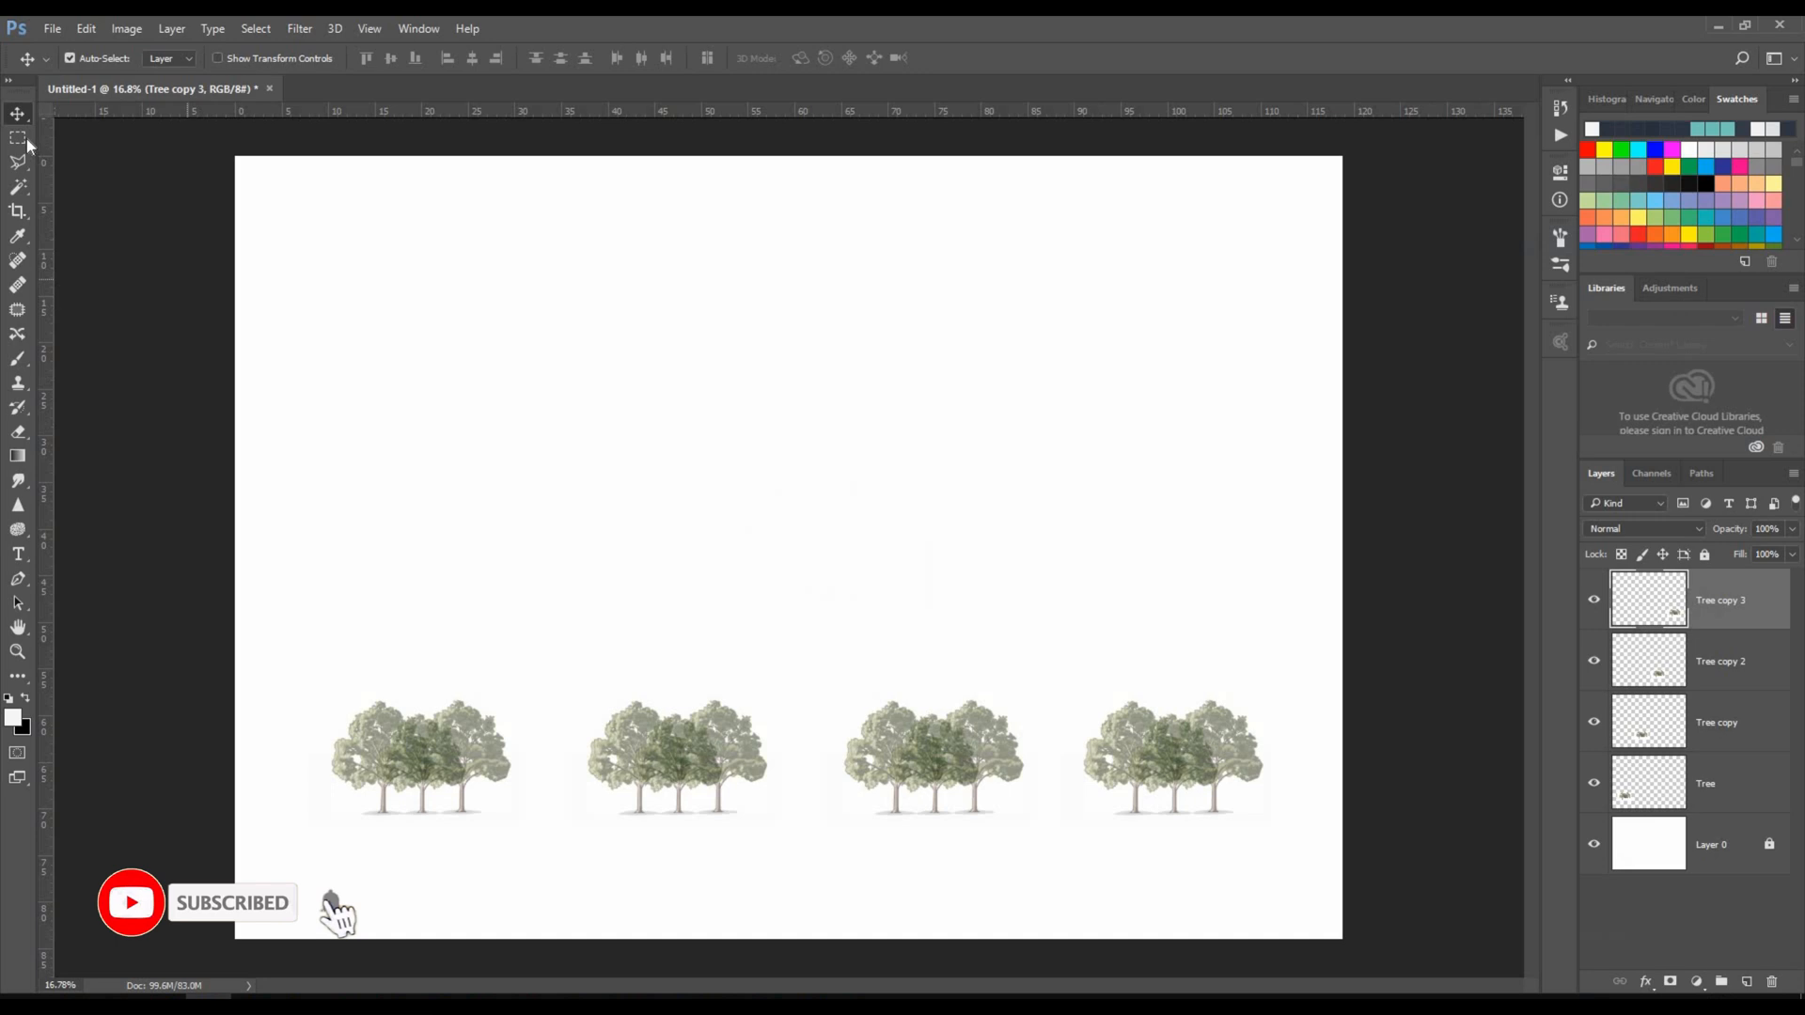
Copy the whole marquee-selected row of tree groups merged from all layers, paste it, and place the copy above the original row.
{"action": "left_click", "coordinate": [25, 140]}
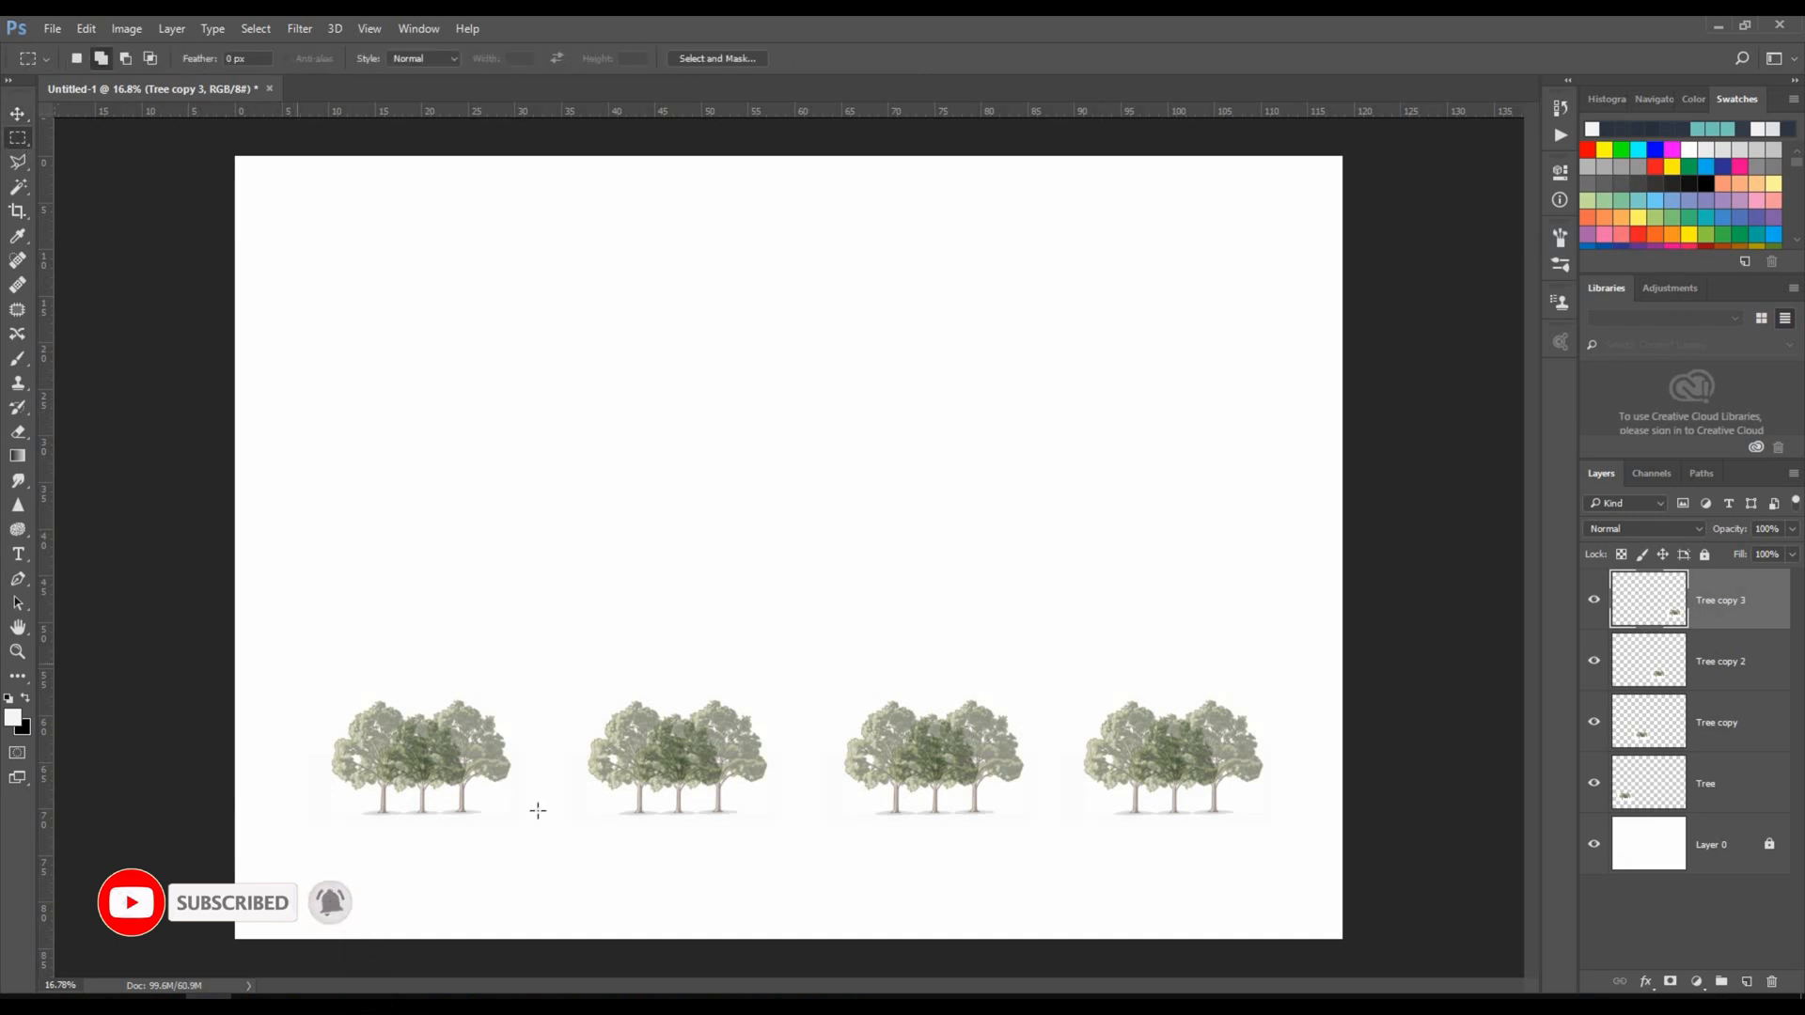
{"action": "left_click_drag", "start_coordinate": [311, 649], "coordinate": [1277, 874]}
{"action": "key", "text": "ctrl+shift+c"}
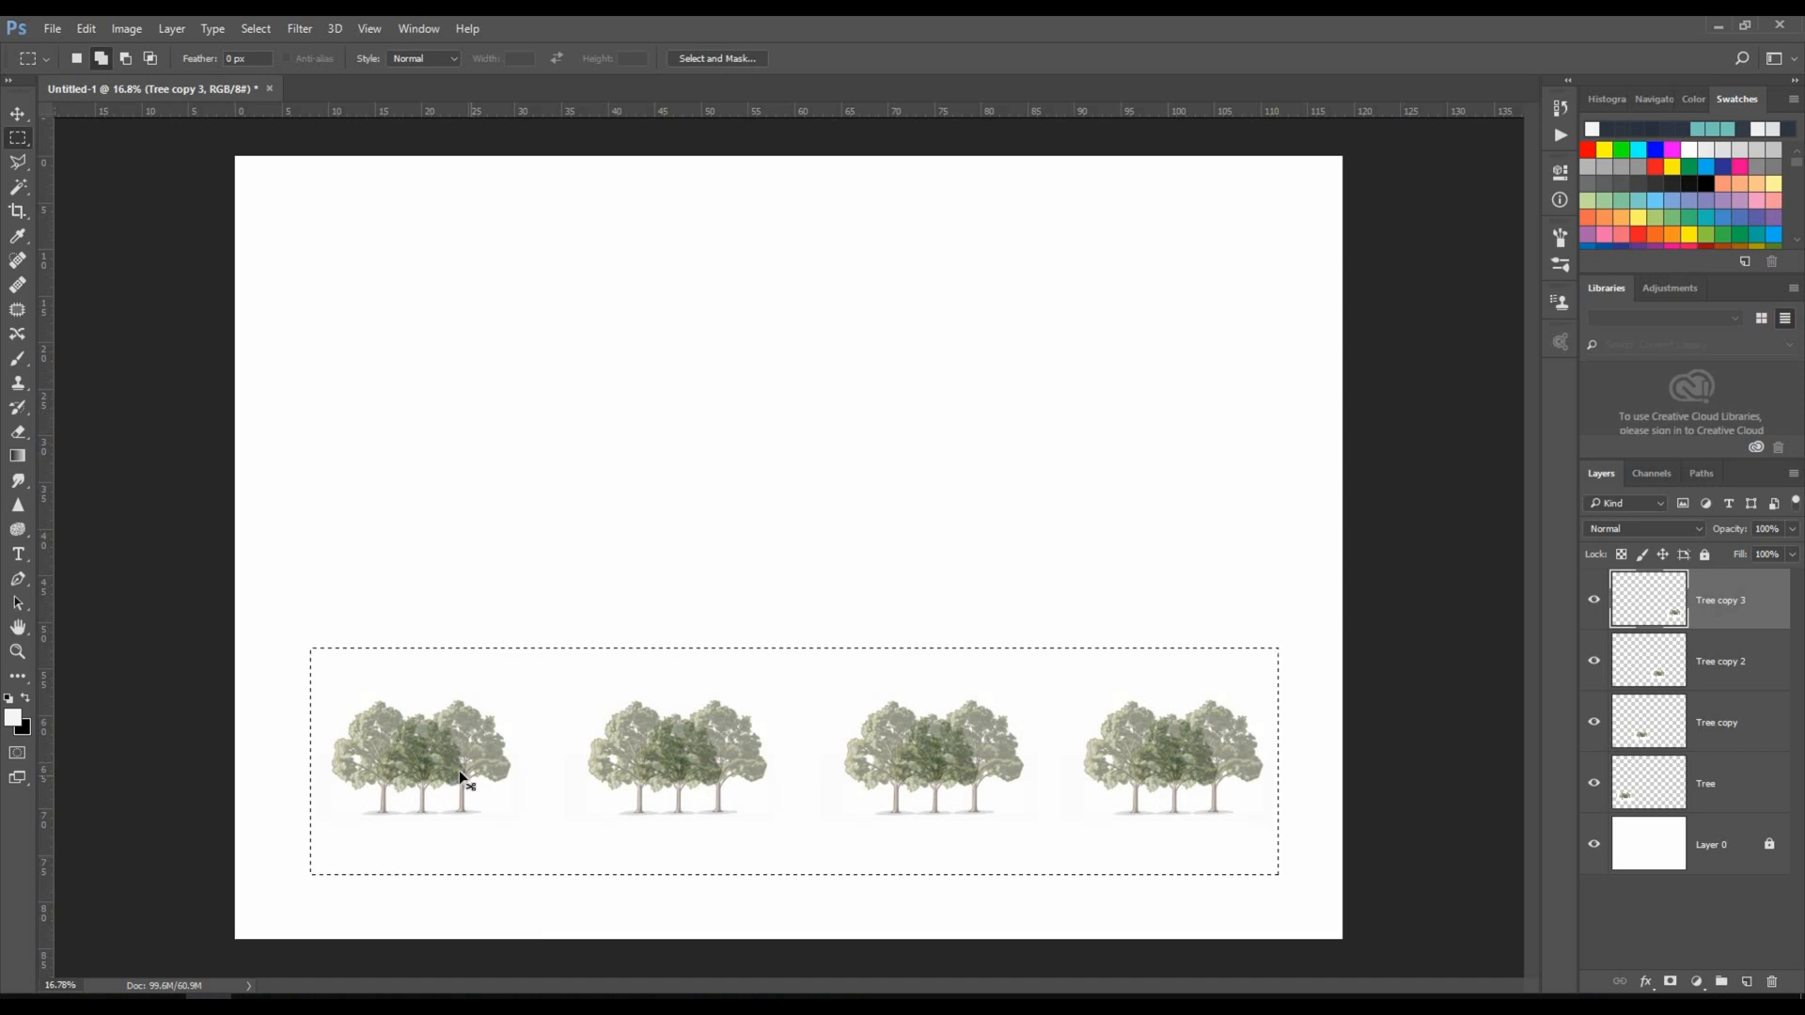
{"action": "key", "text": "ctrl+v"}
{"action": "key", "text": "ctrl+v"}
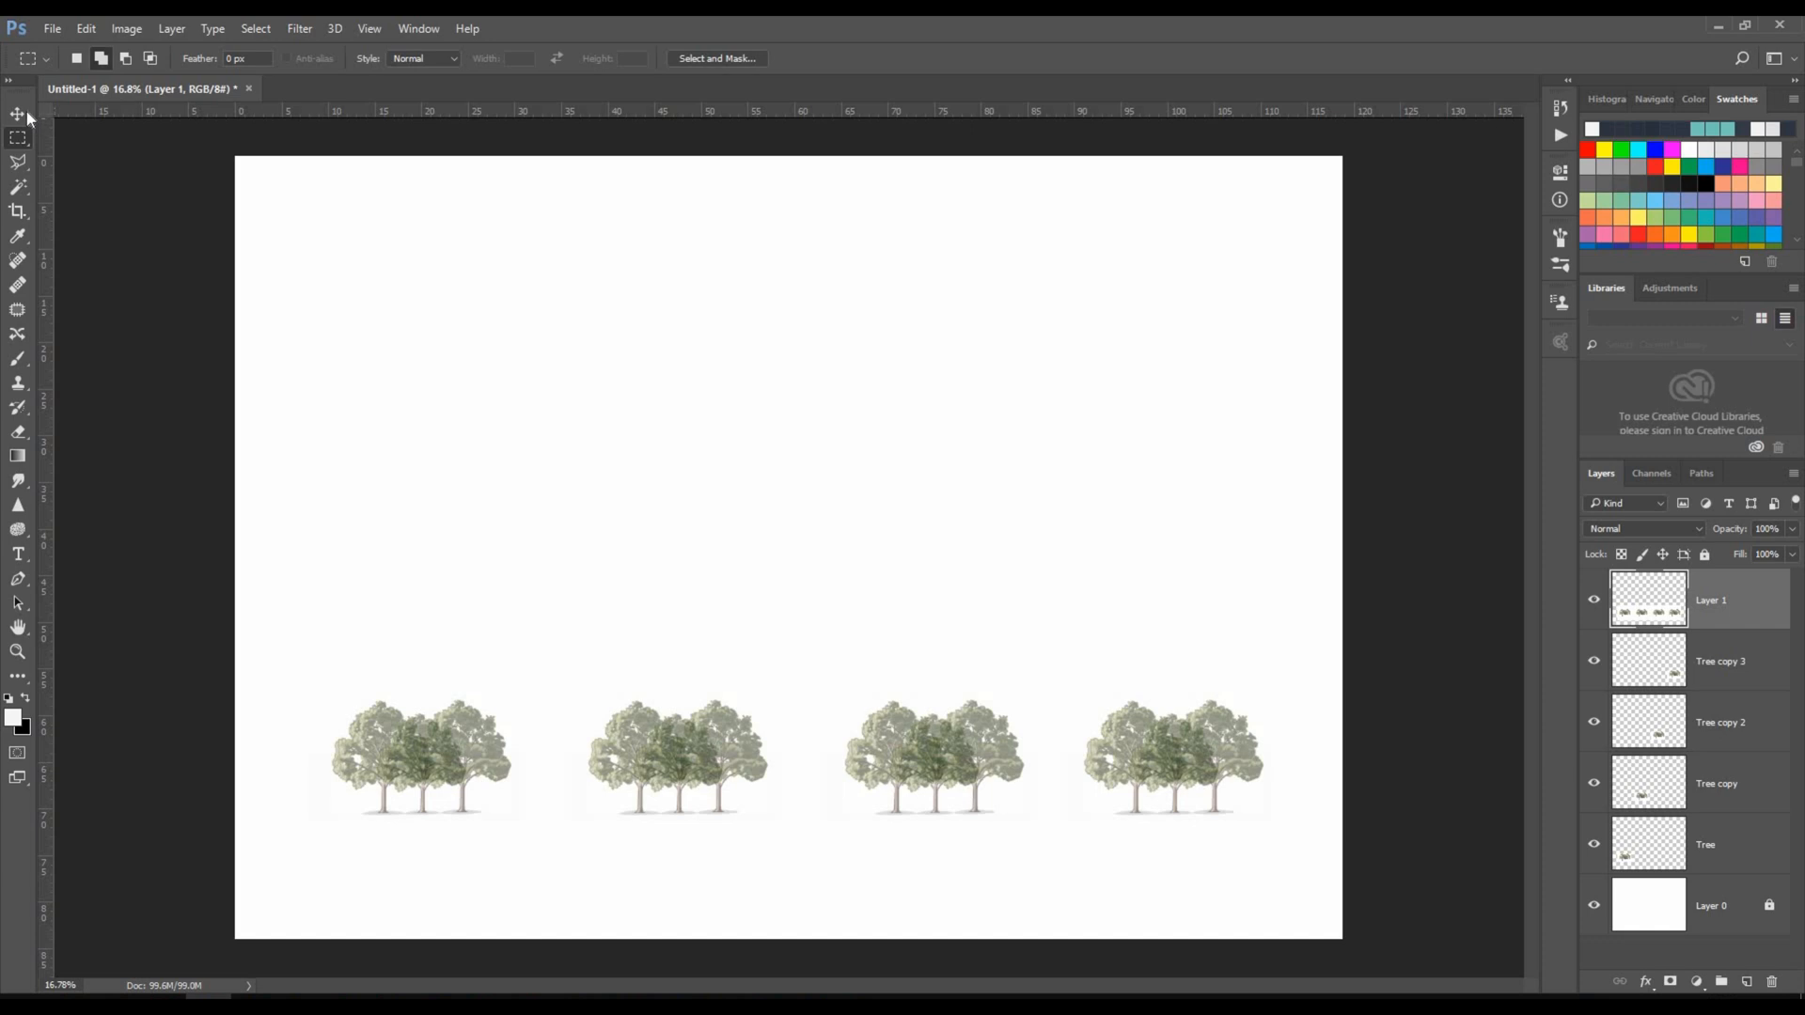
{"action": "key", "text": "v"}
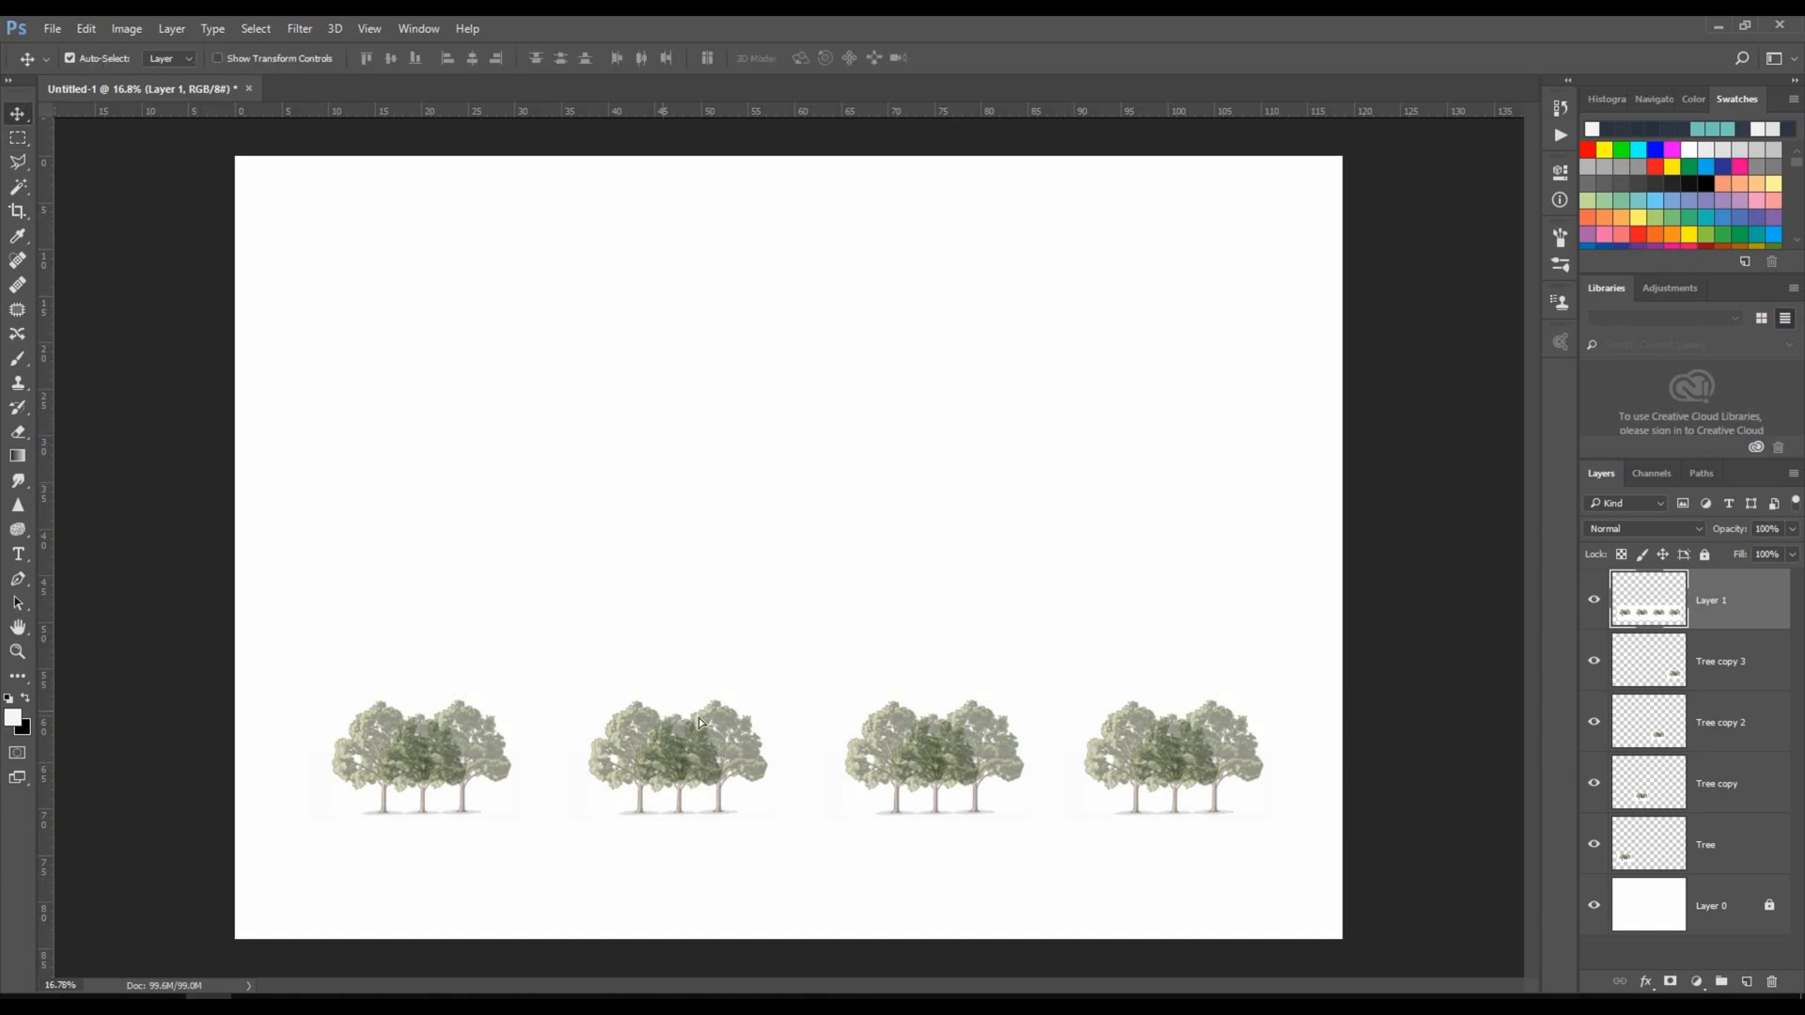
{"action": "left_click_drag", "start_coordinate": [693, 599], "coordinate": [693, 463]}
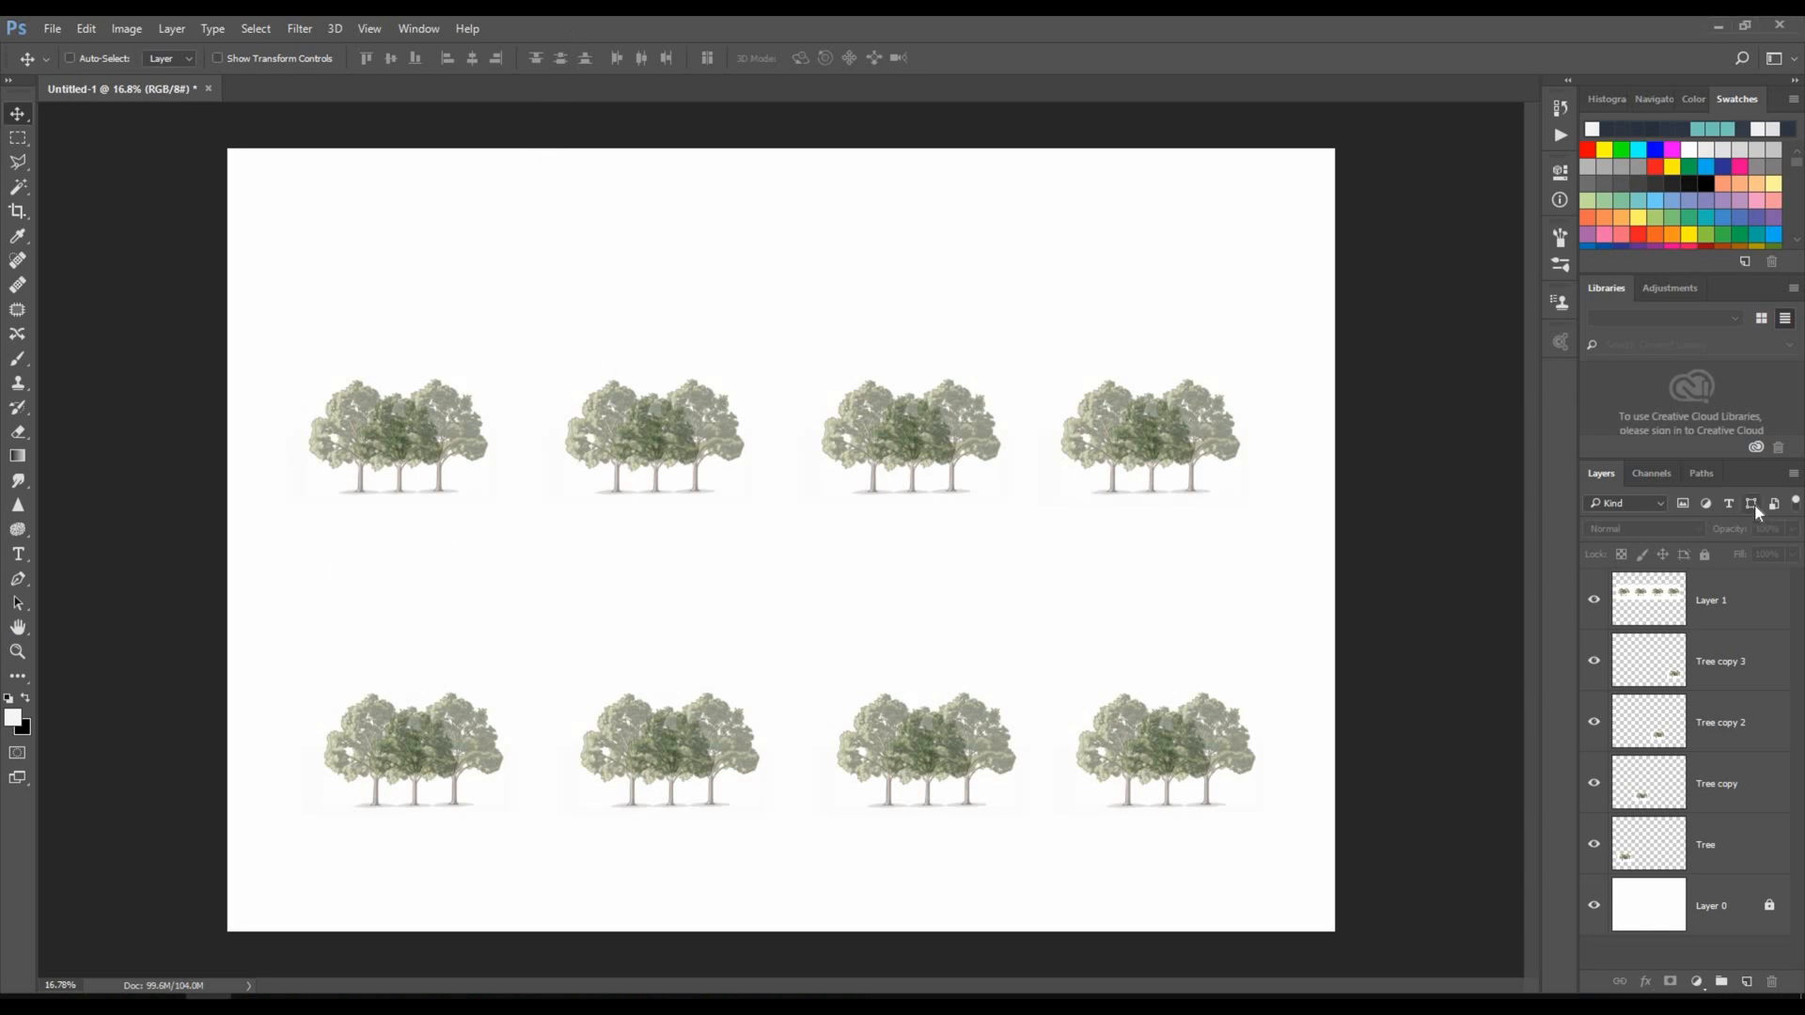
Show the rulers, add a horizontal guide at about 37.2 cm along the base of the upper tree row, and hide the guides.
{"action": "key", "text": "ctrl+r"}
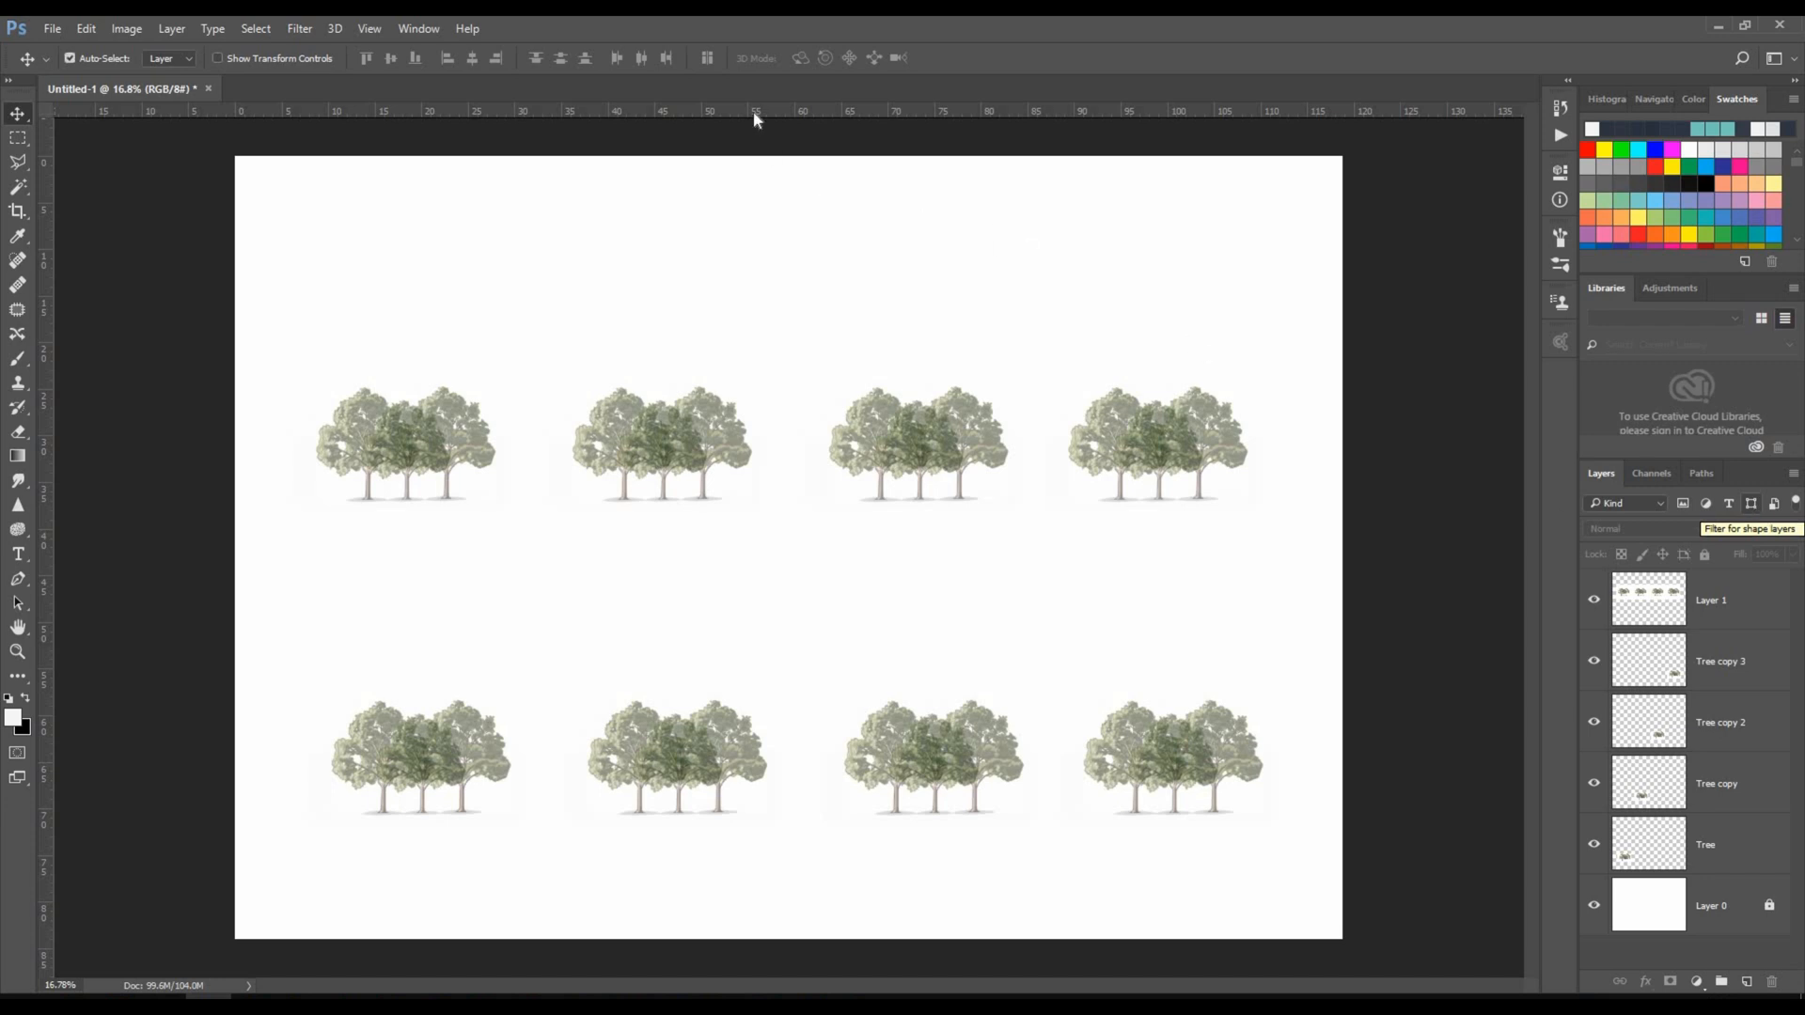
{"action": "left_click_drag", "start_coordinate": [761, 114], "coordinate": [781, 505]}
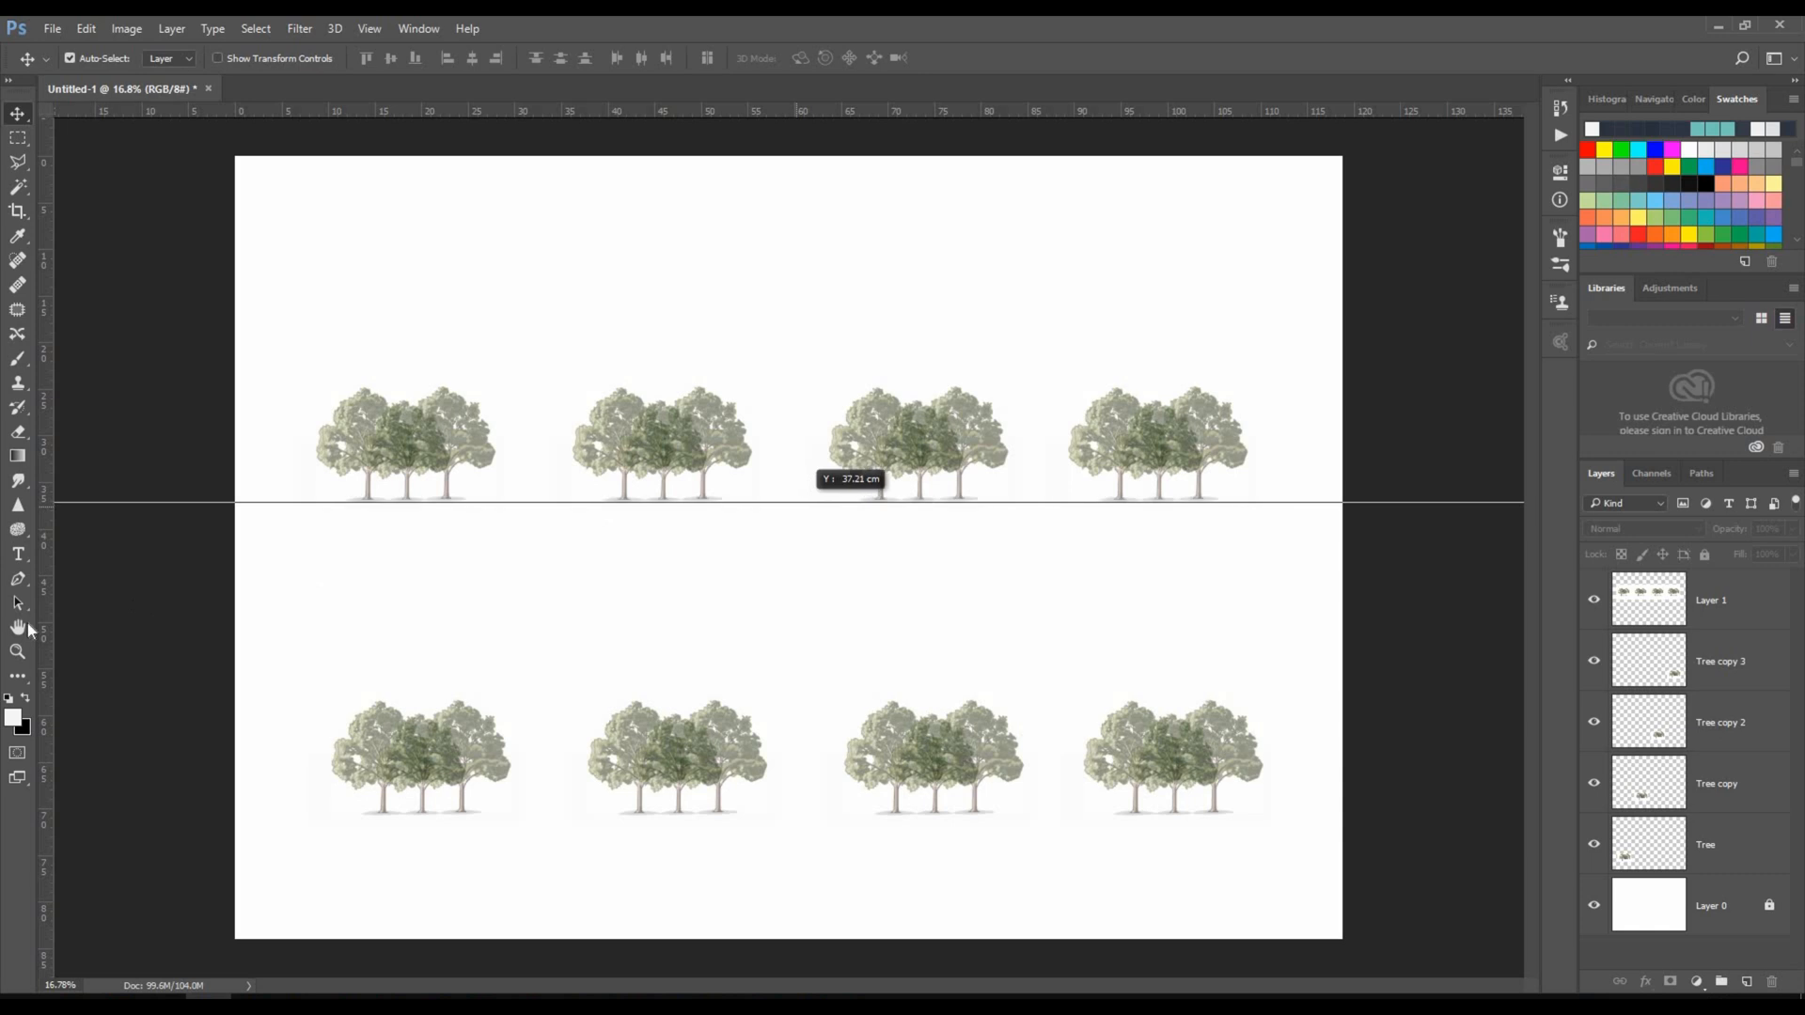
{"action": "mouse_move", "coordinate": [300, 617]}
{"action": "left_mouse_down"}
{"action": "mouse_move", "coordinate": [253, 604]}
{"action": "mouse_move", "coordinate": [311, 616]}
{"action": "left_mouse_up"}
{"action": "key", "text": "ctrl+h"}
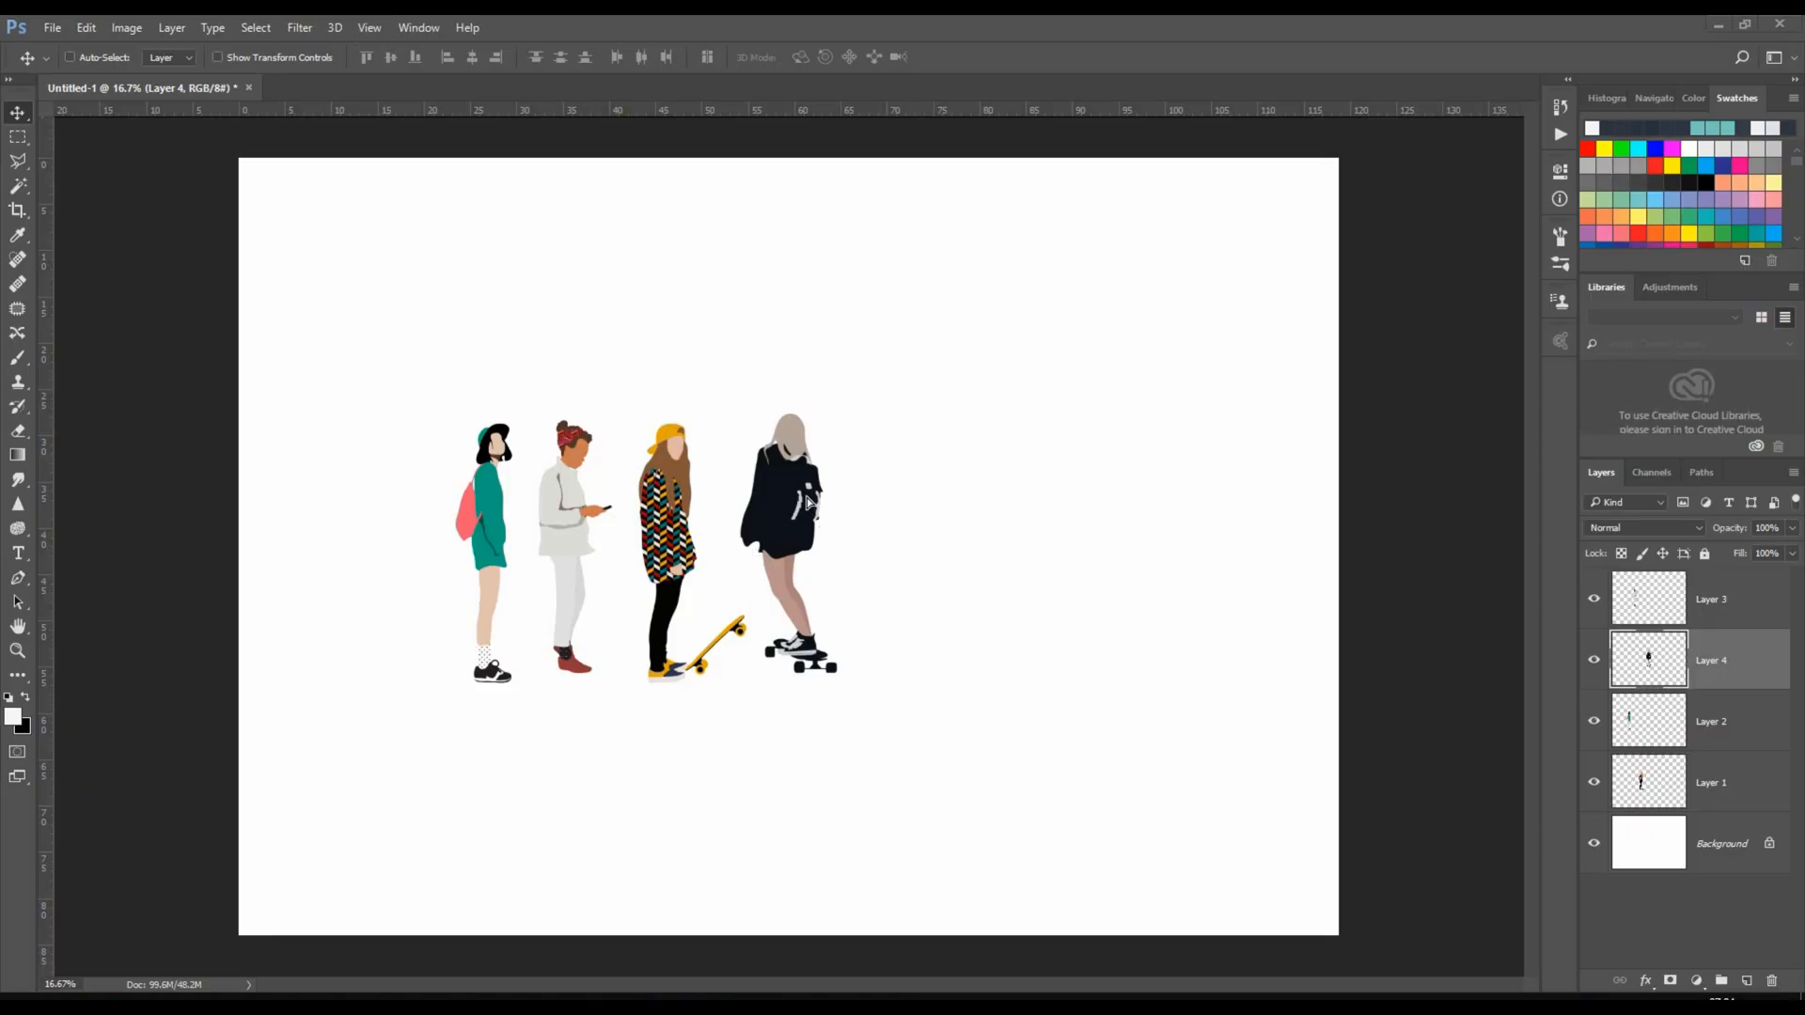
Rearrange the four figures from left to right as yellow-cap figure, green-dressed figure, white-sweater figure, and black-jacket skater spaced farther away.
{"action": "left_click_drag", "start_coordinate": [792, 490], "coordinate": [1069, 501]}
{"action": "mouse_move", "coordinate": [674, 508]}
{"action": "left_mouse_down"}
{"action": "mouse_move", "coordinate": [692, 508]}
{"action": "mouse_move", "coordinate": [664, 507]}
{"action": "left_mouse_up"}
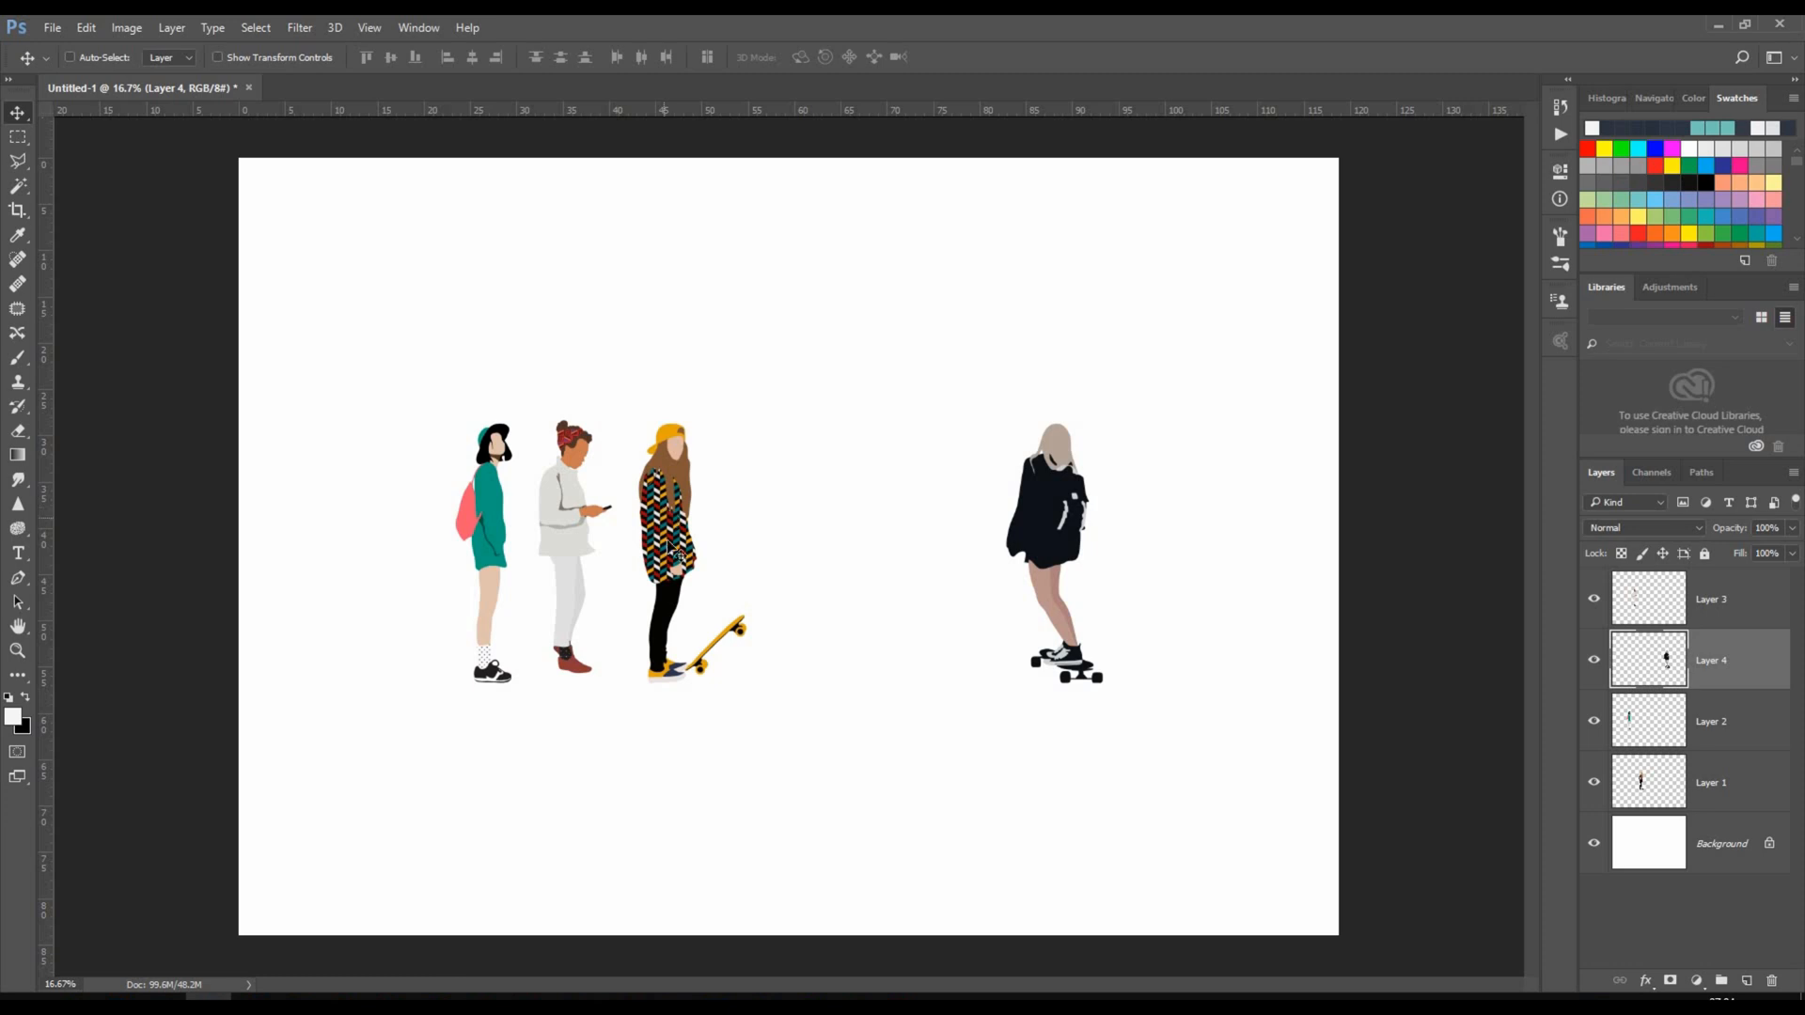
{"action": "key", "text": "ctrl"}
{"action": "left_click_drag", "start_coordinate": [665, 545], "coordinate": [865, 553]}
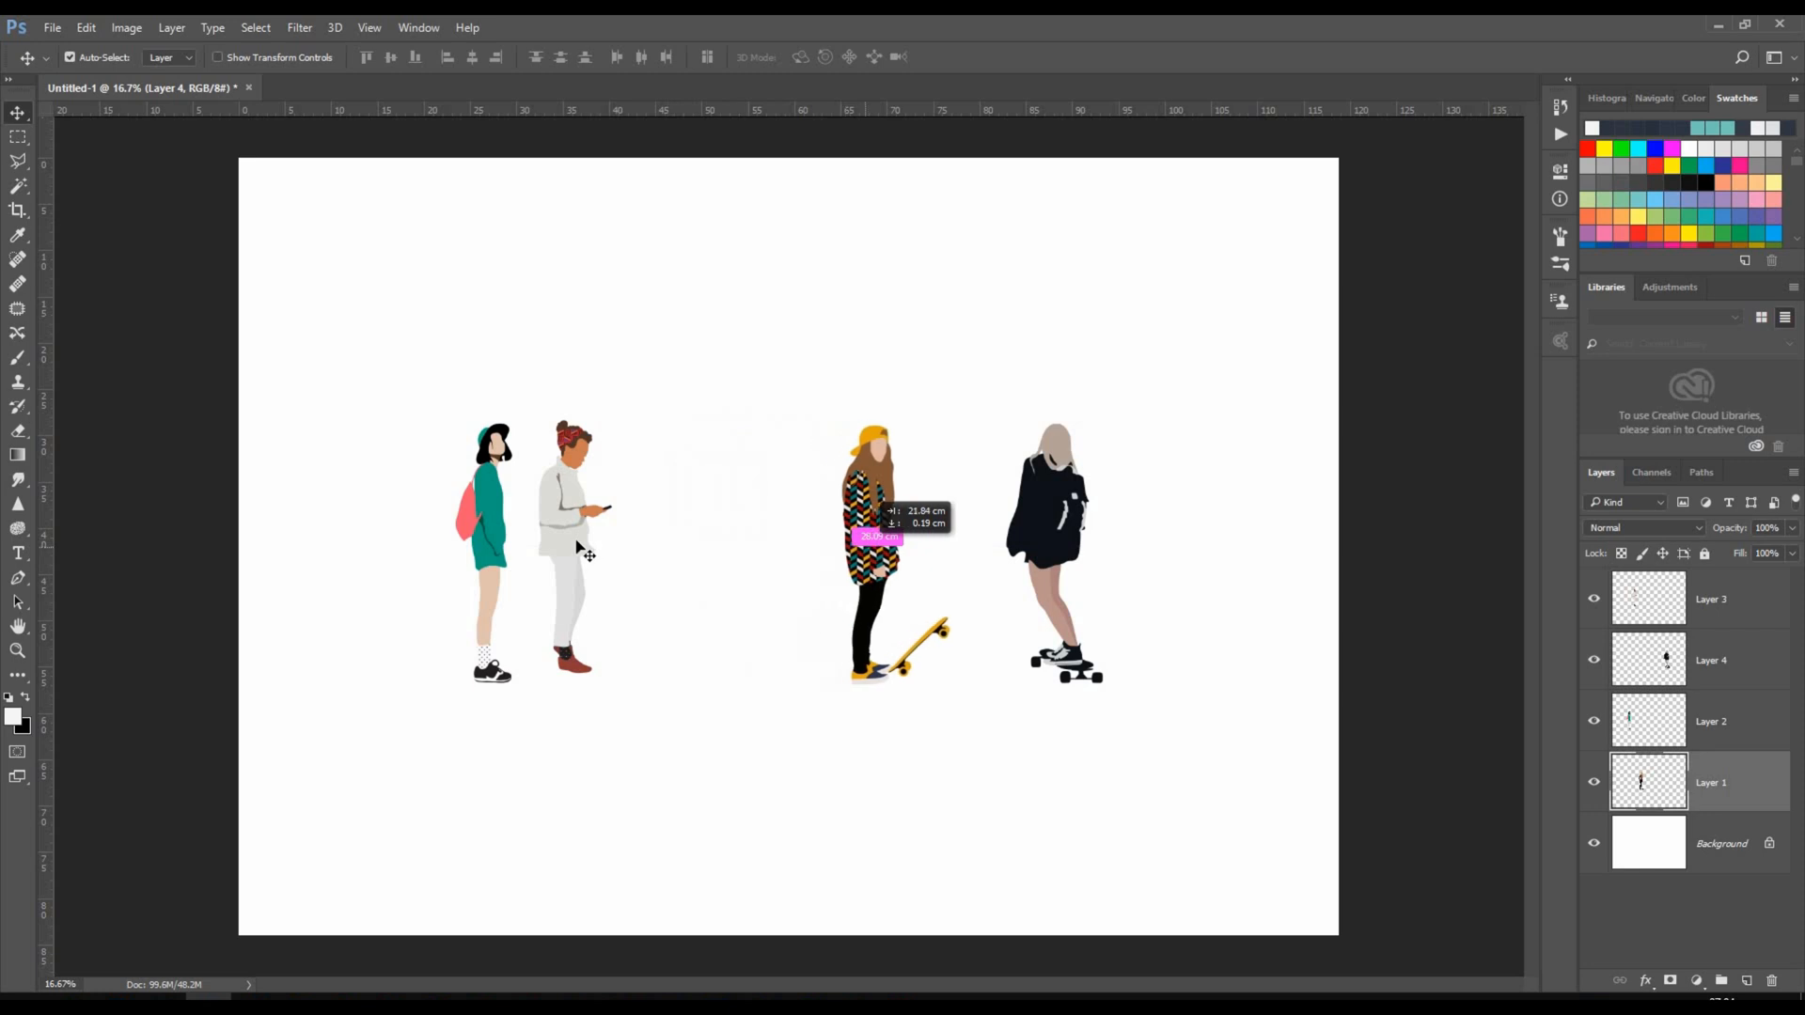
{"action": "left_click_drag", "start_coordinate": [576, 535], "coordinate": [748, 545]}
{"action": "left_click_drag", "start_coordinate": [493, 530], "coordinate": [616, 533]}
{"action": "left_click_drag", "start_coordinate": [874, 512], "coordinate": [484, 491]}
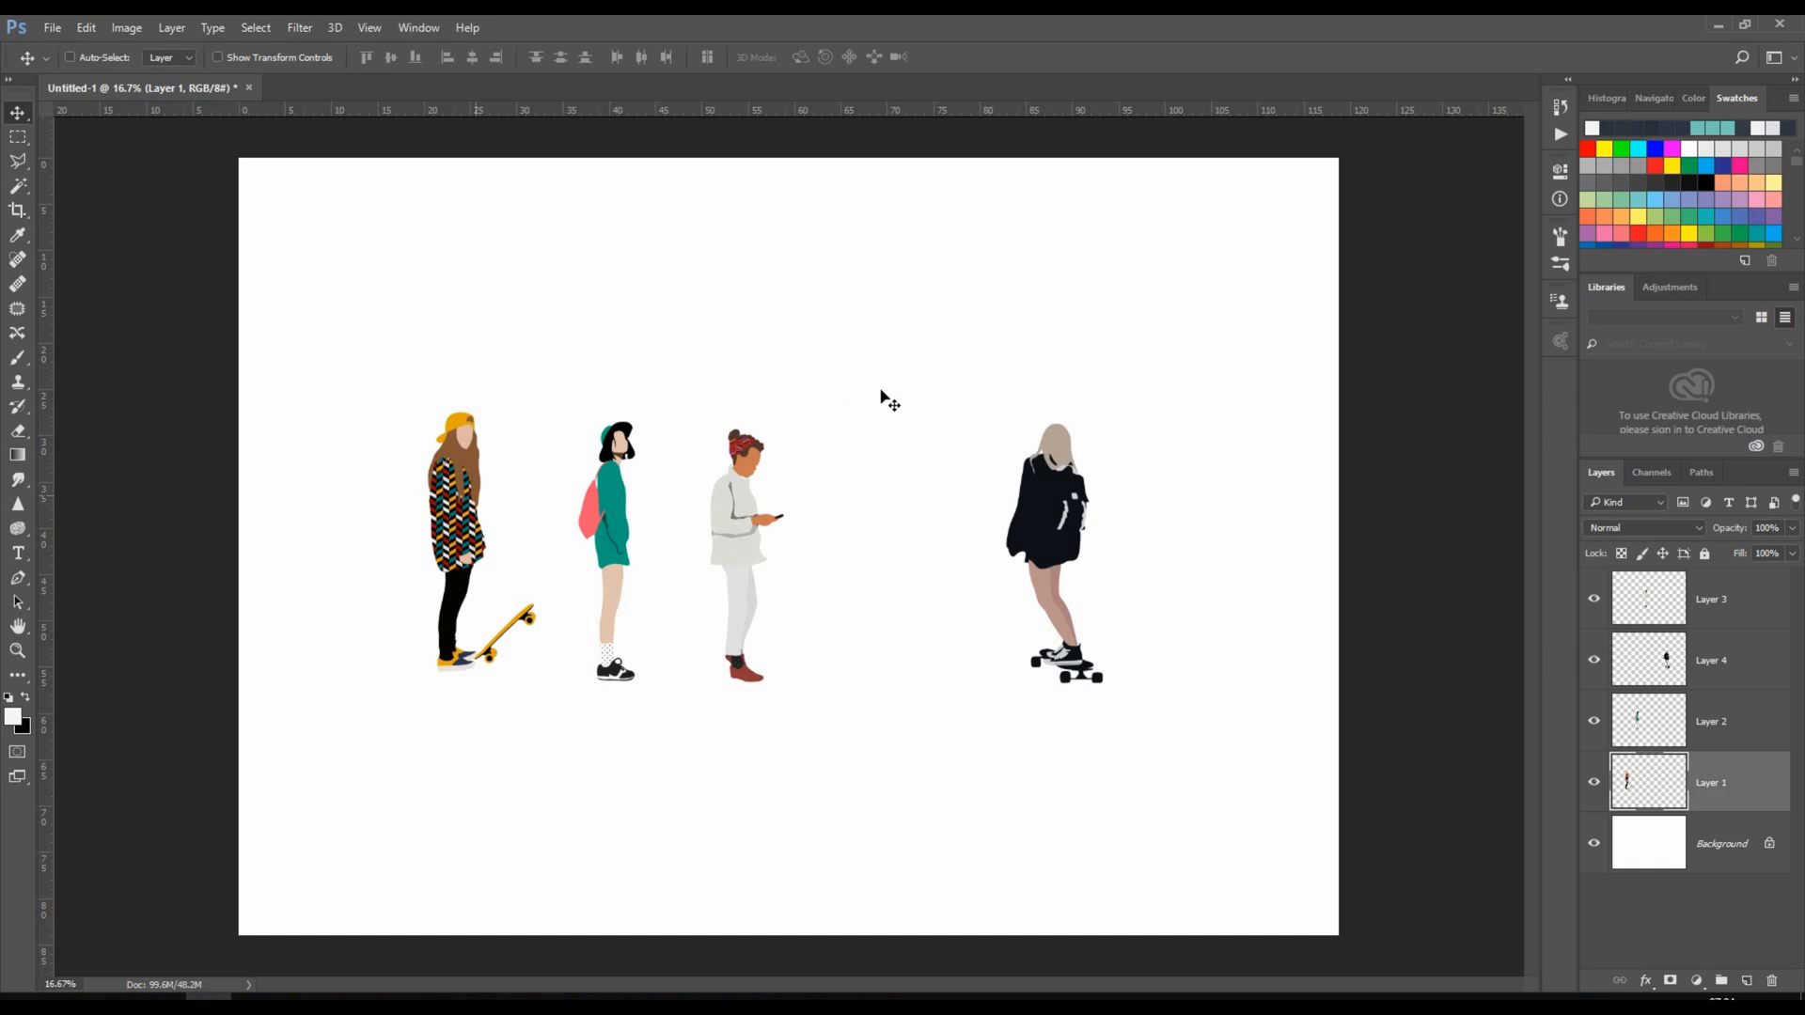
Temporarily toggle Auto-Select for the Move tool and shift the yellow-cap and green-dressed figures slightly down and left.
{"action": "key", "text": "ctrl"}
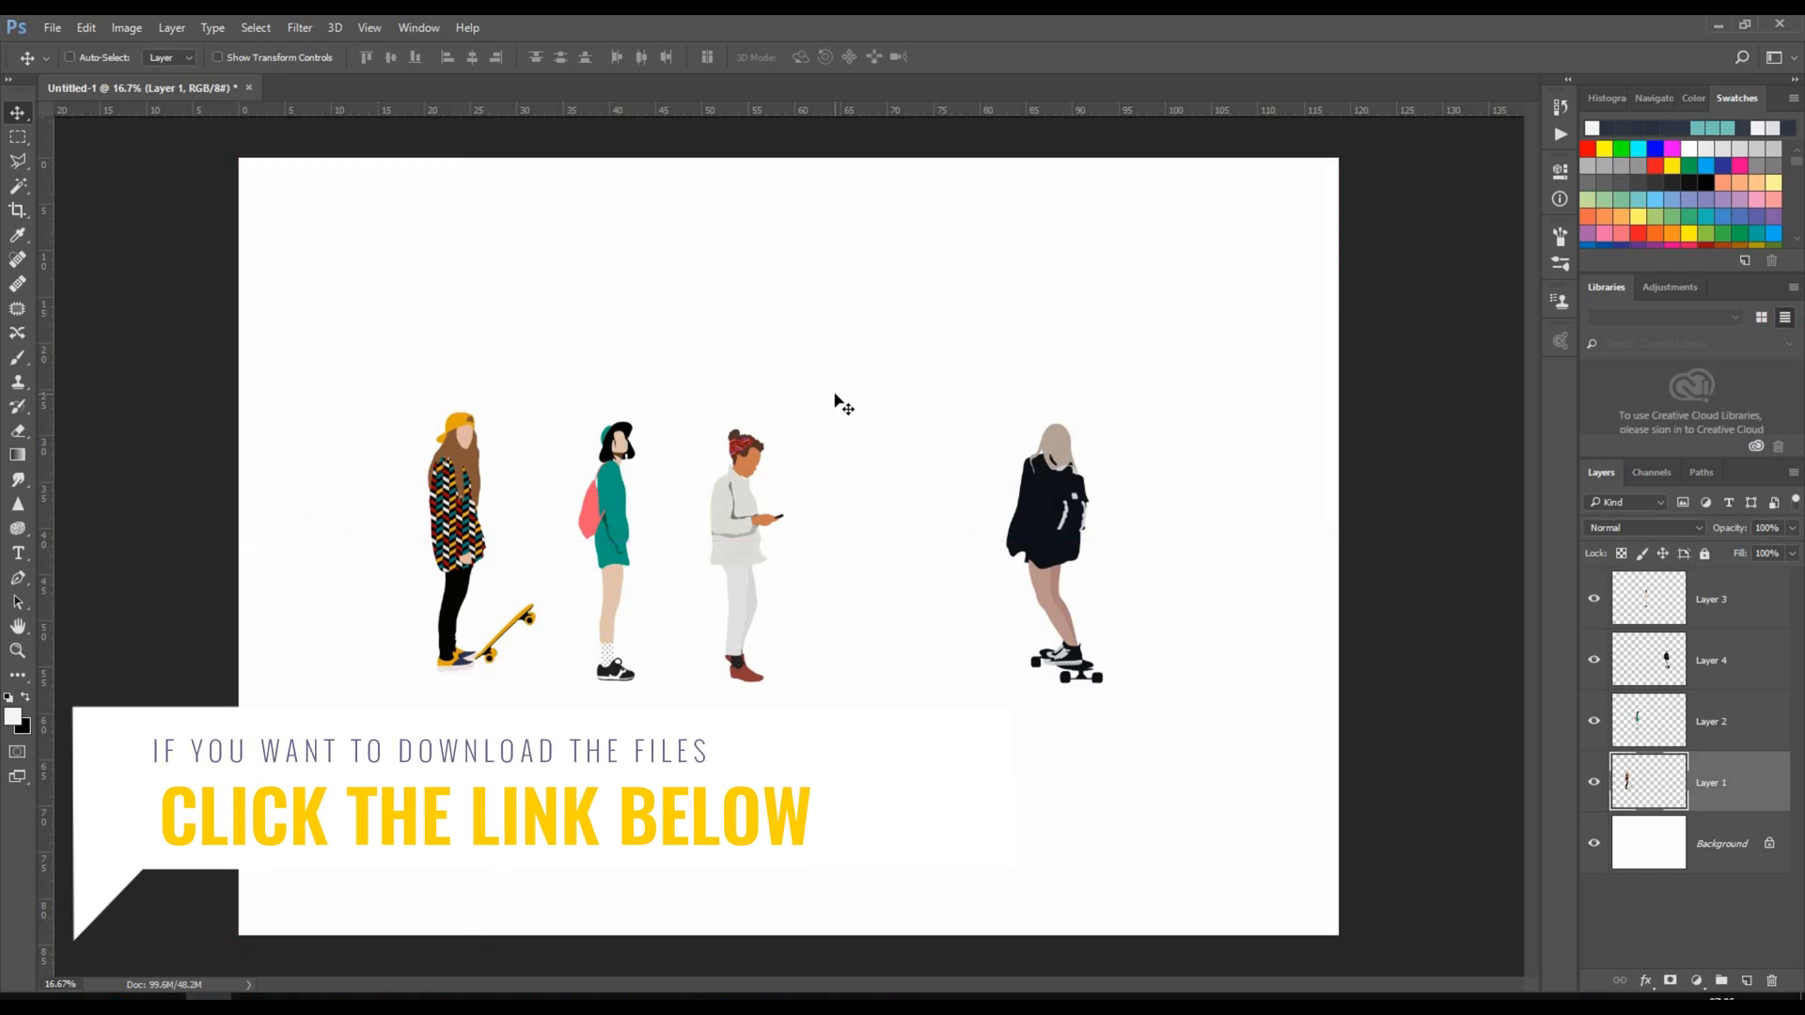
{"action": "key", "text": "ctrl"}
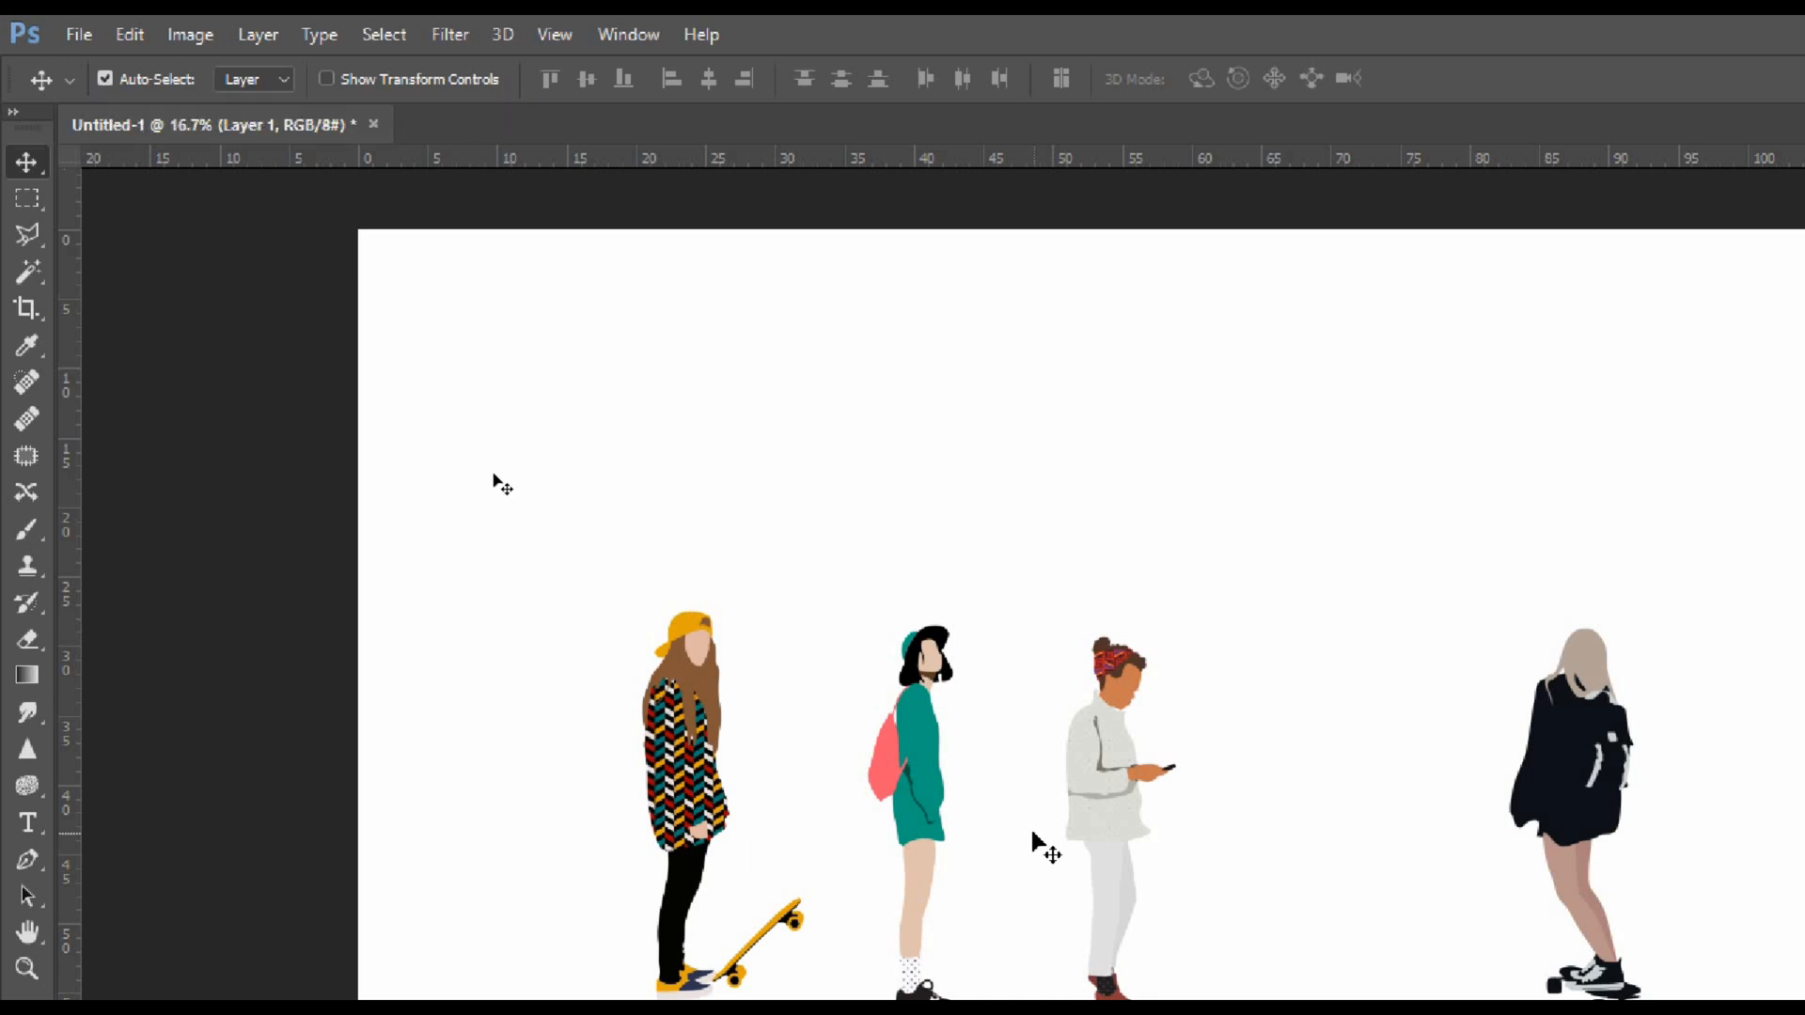
{"action": "key", "text": "ctrl"}
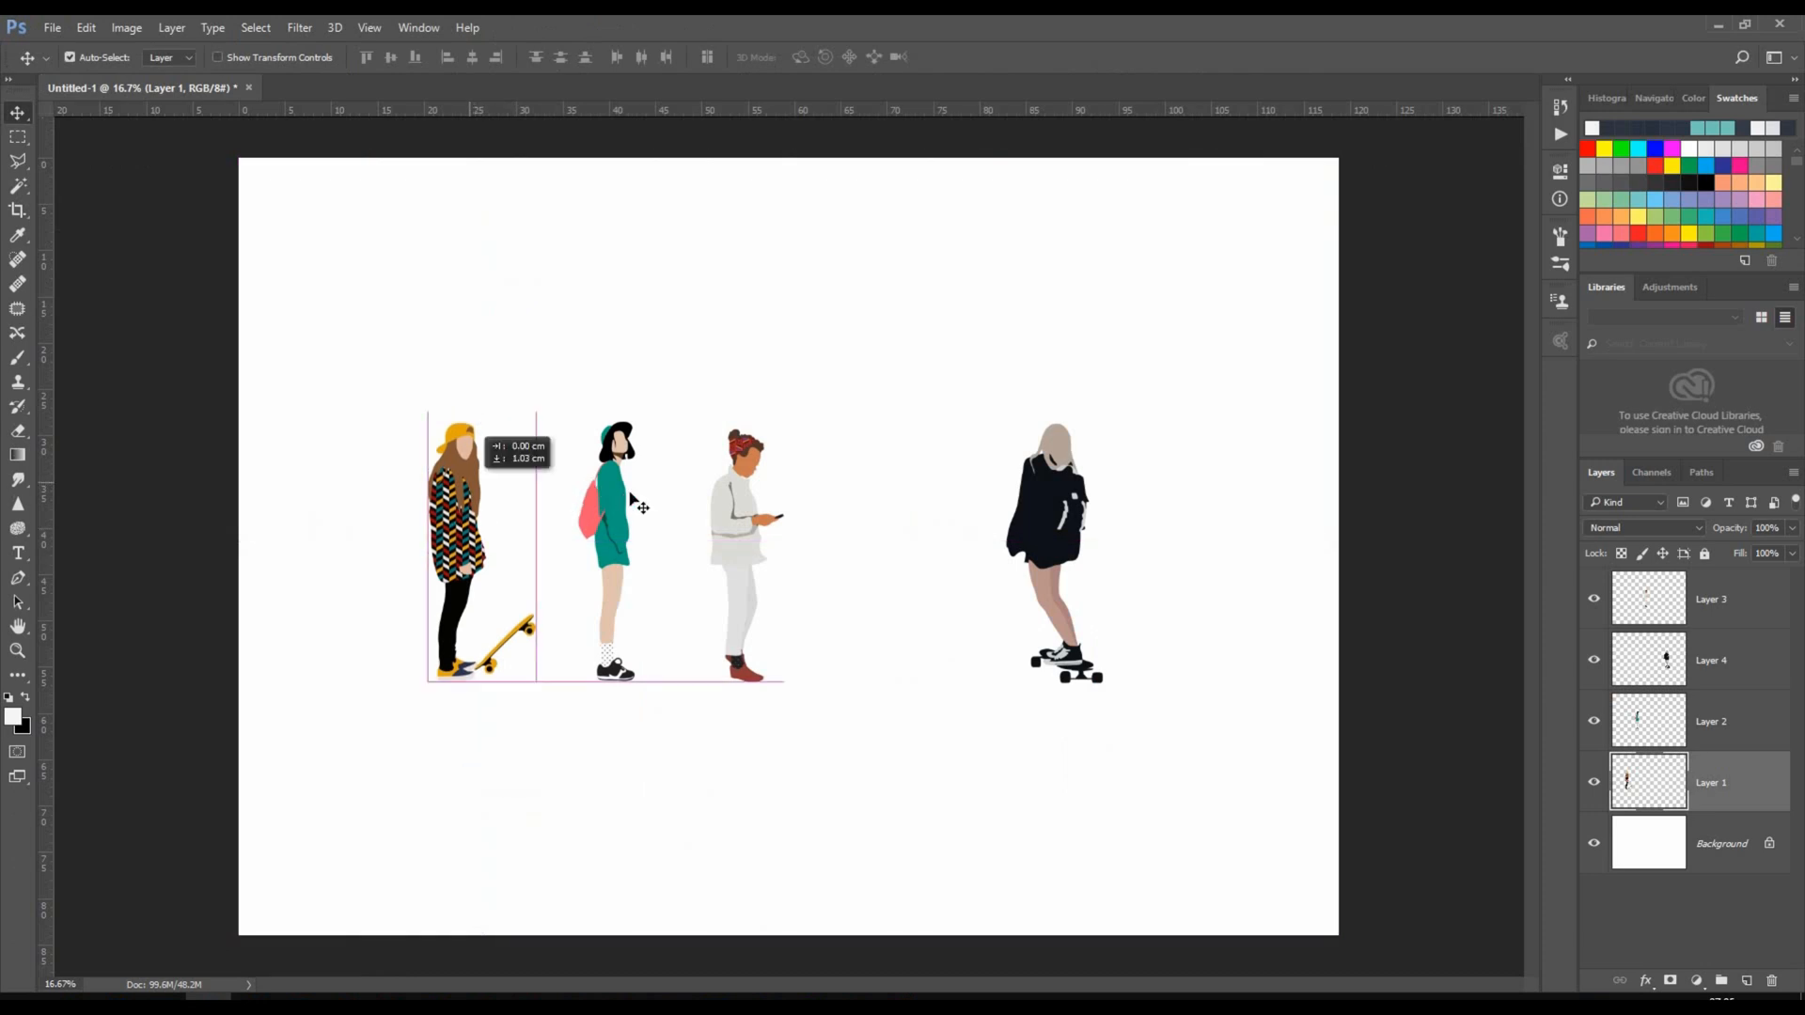
{"action": "left_click_drag", "start_coordinate": [607, 543], "coordinate": [599, 555]}
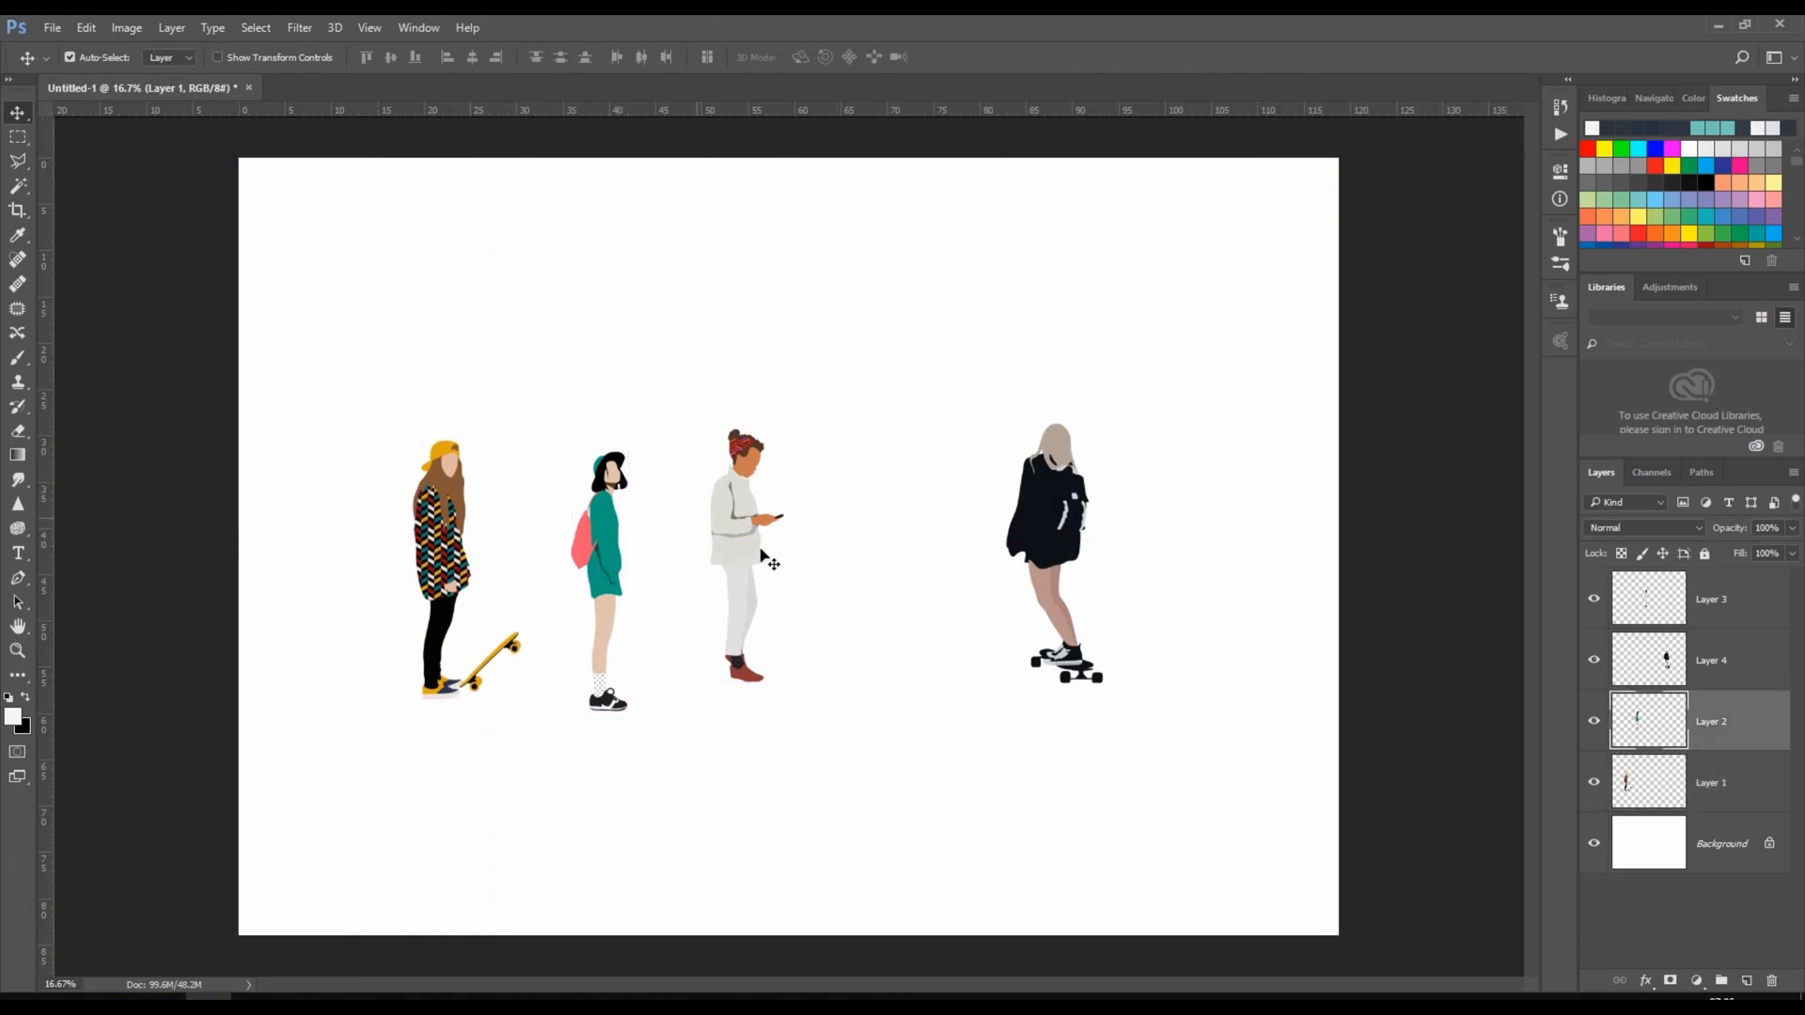
{"action": "left_click_drag", "start_coordinate": [737, 569], "coordinate": [739, 570]}
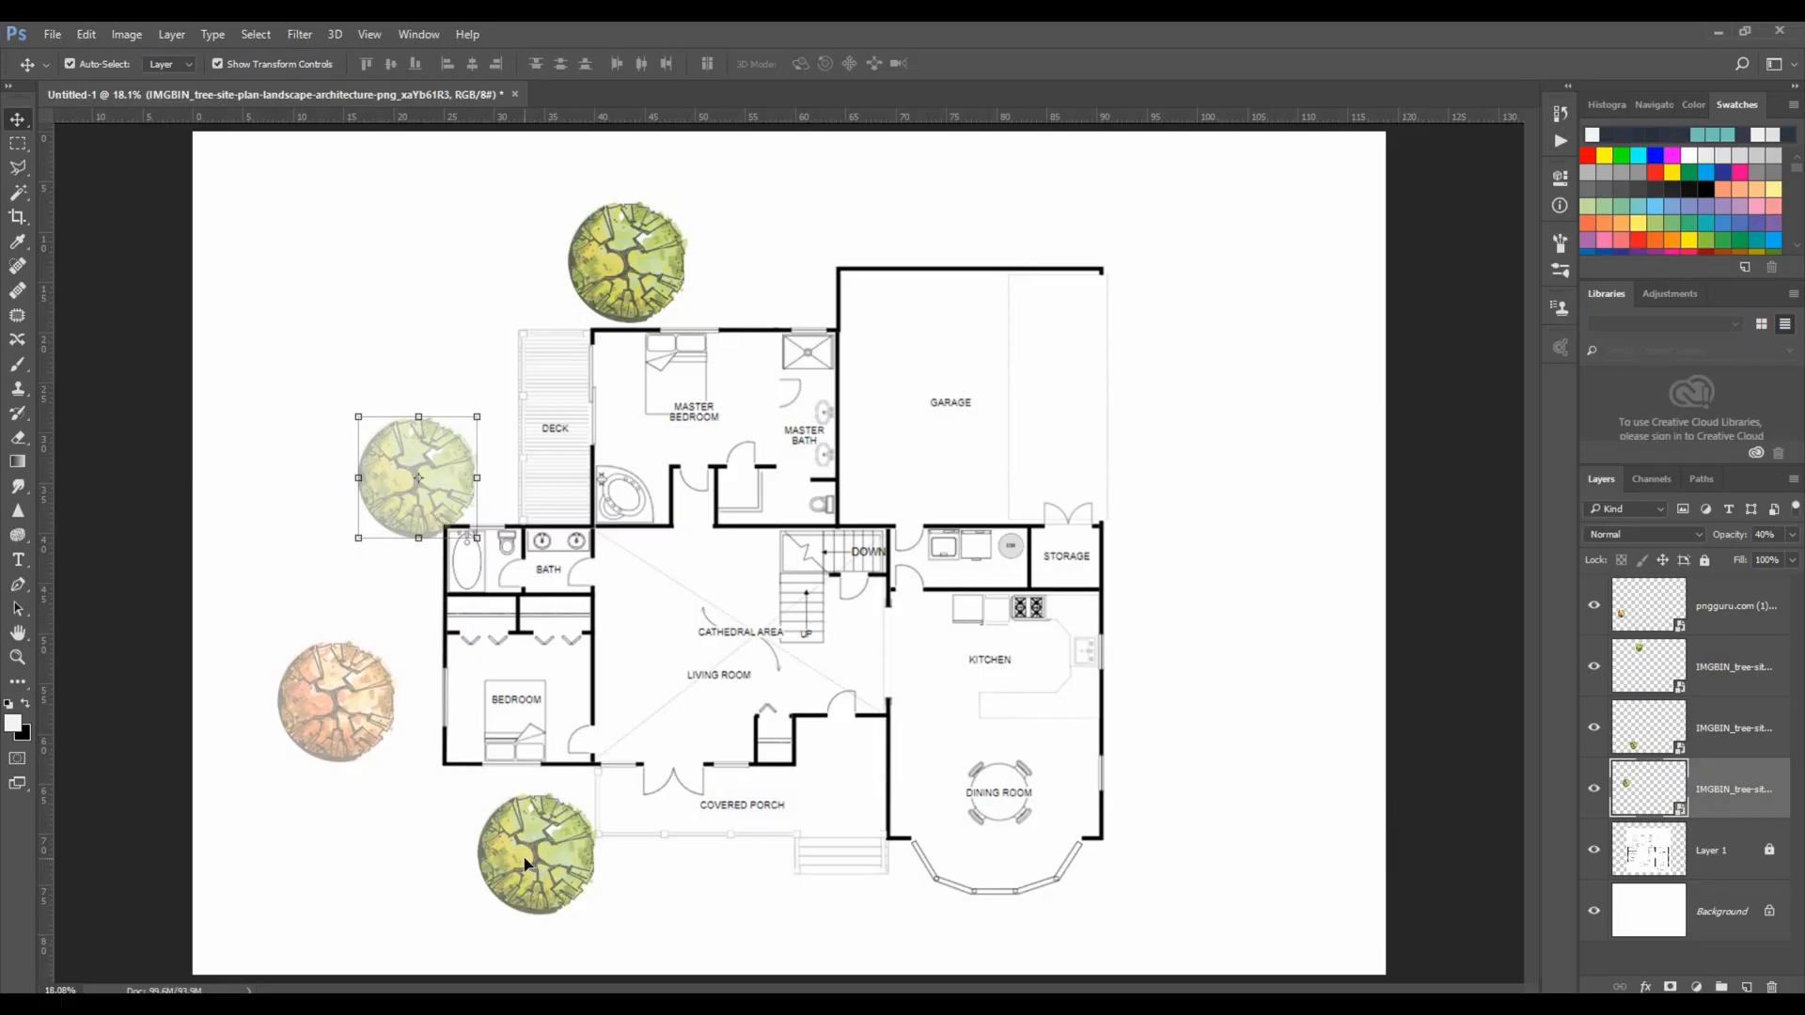
Add a Drop Shadow layer style to the green tree below the bedroom, keeping the settings already in the dialog.
{"action": "left_click", "coordinate": [1692, 731]}
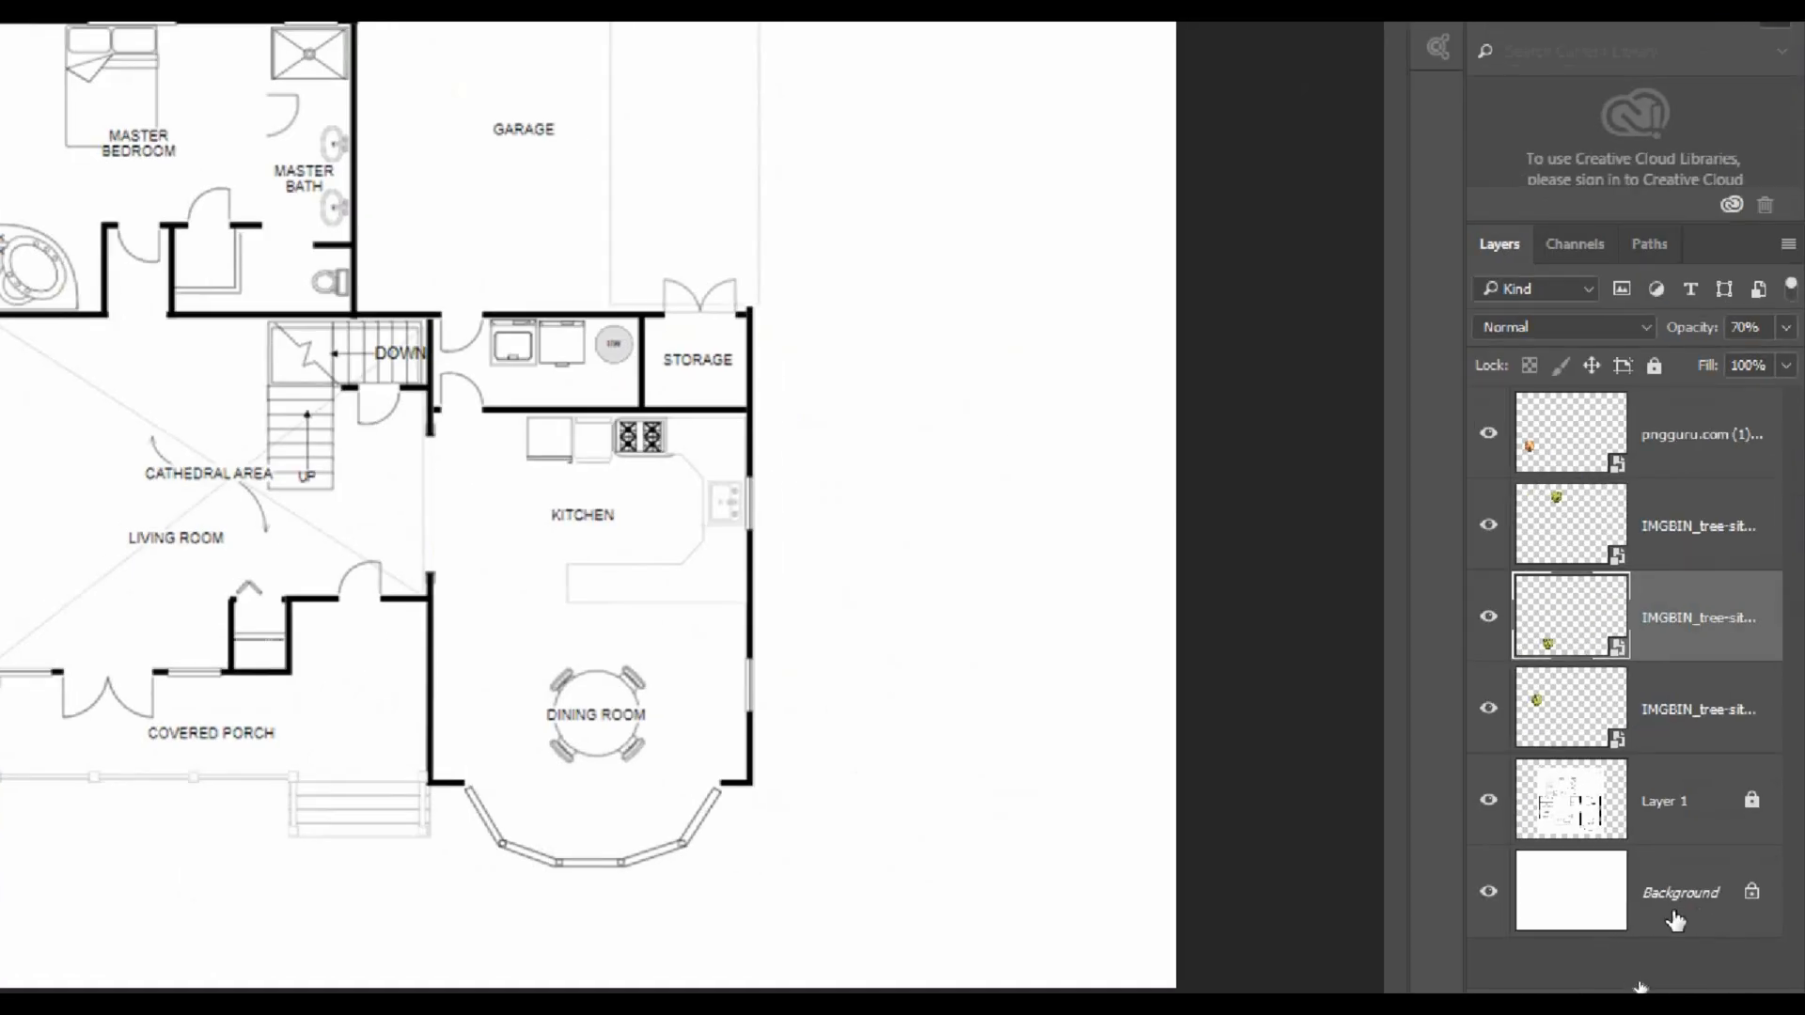
{"action": "left_click", "coordinate": [1563, 962]}
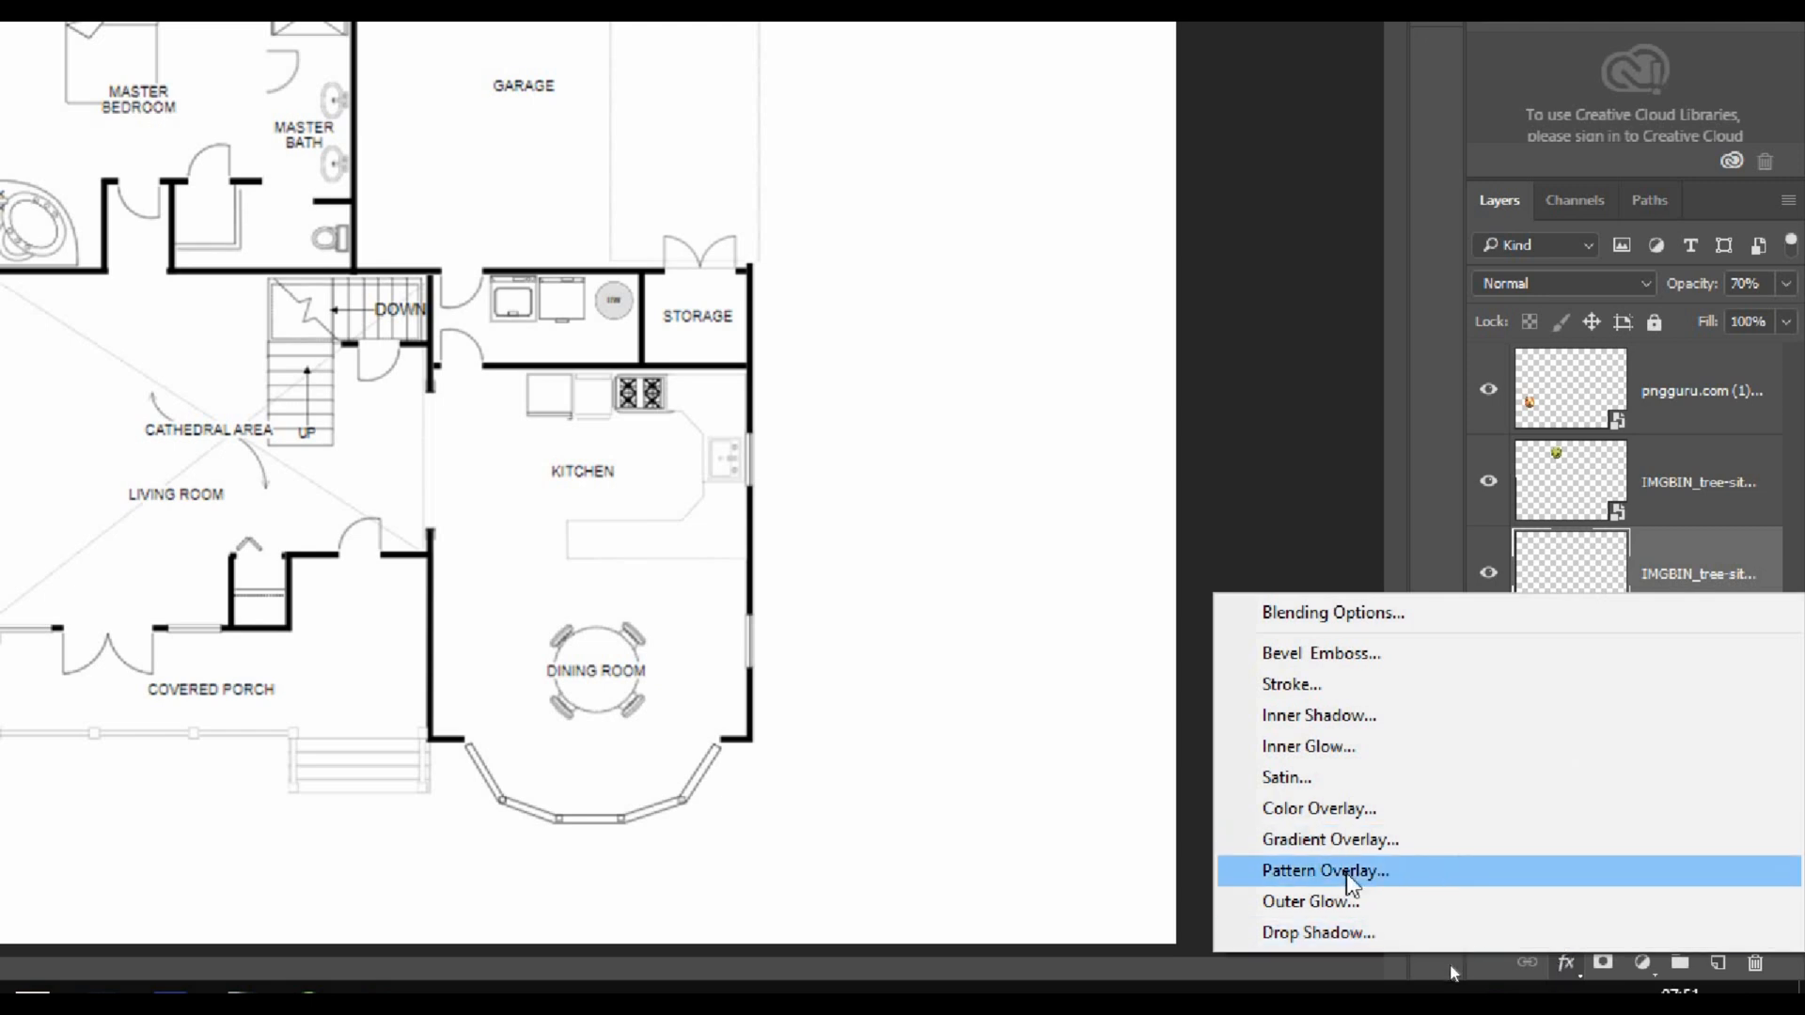
{"action": "left_click", "coordinate": [1273, 934]}
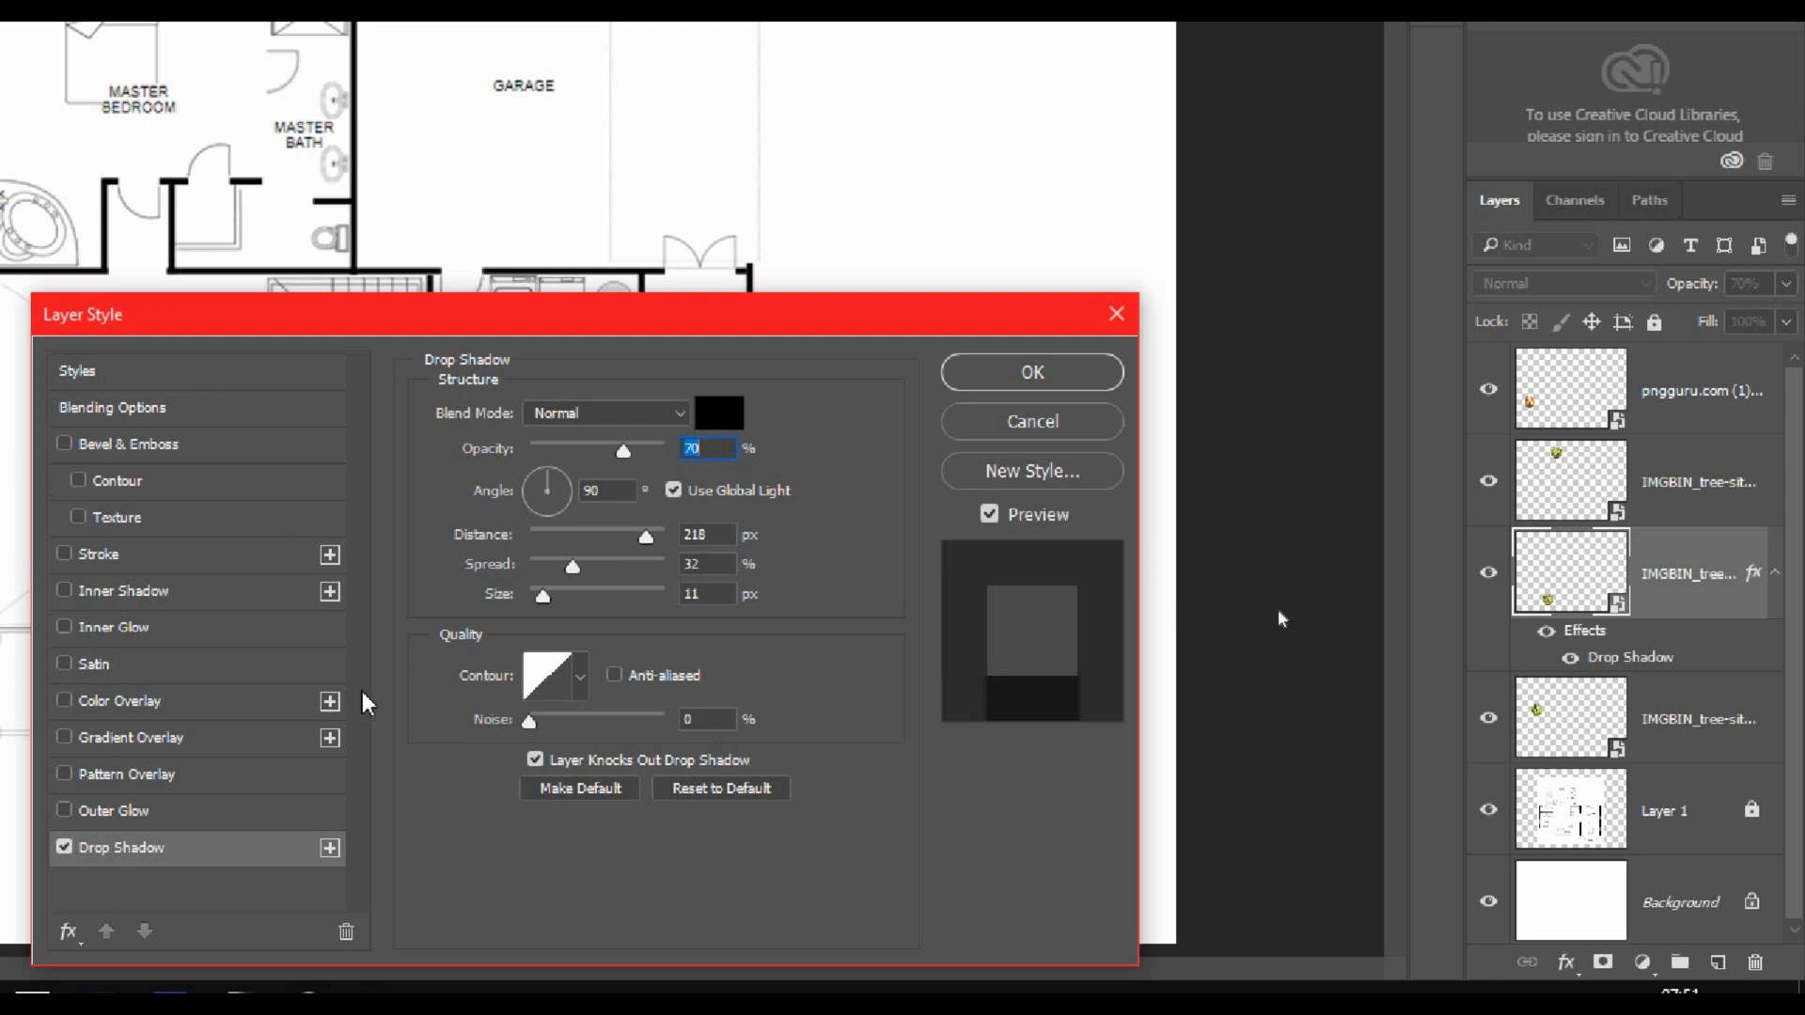
{"action": "left_click", "coordinate": [1072, 377]}
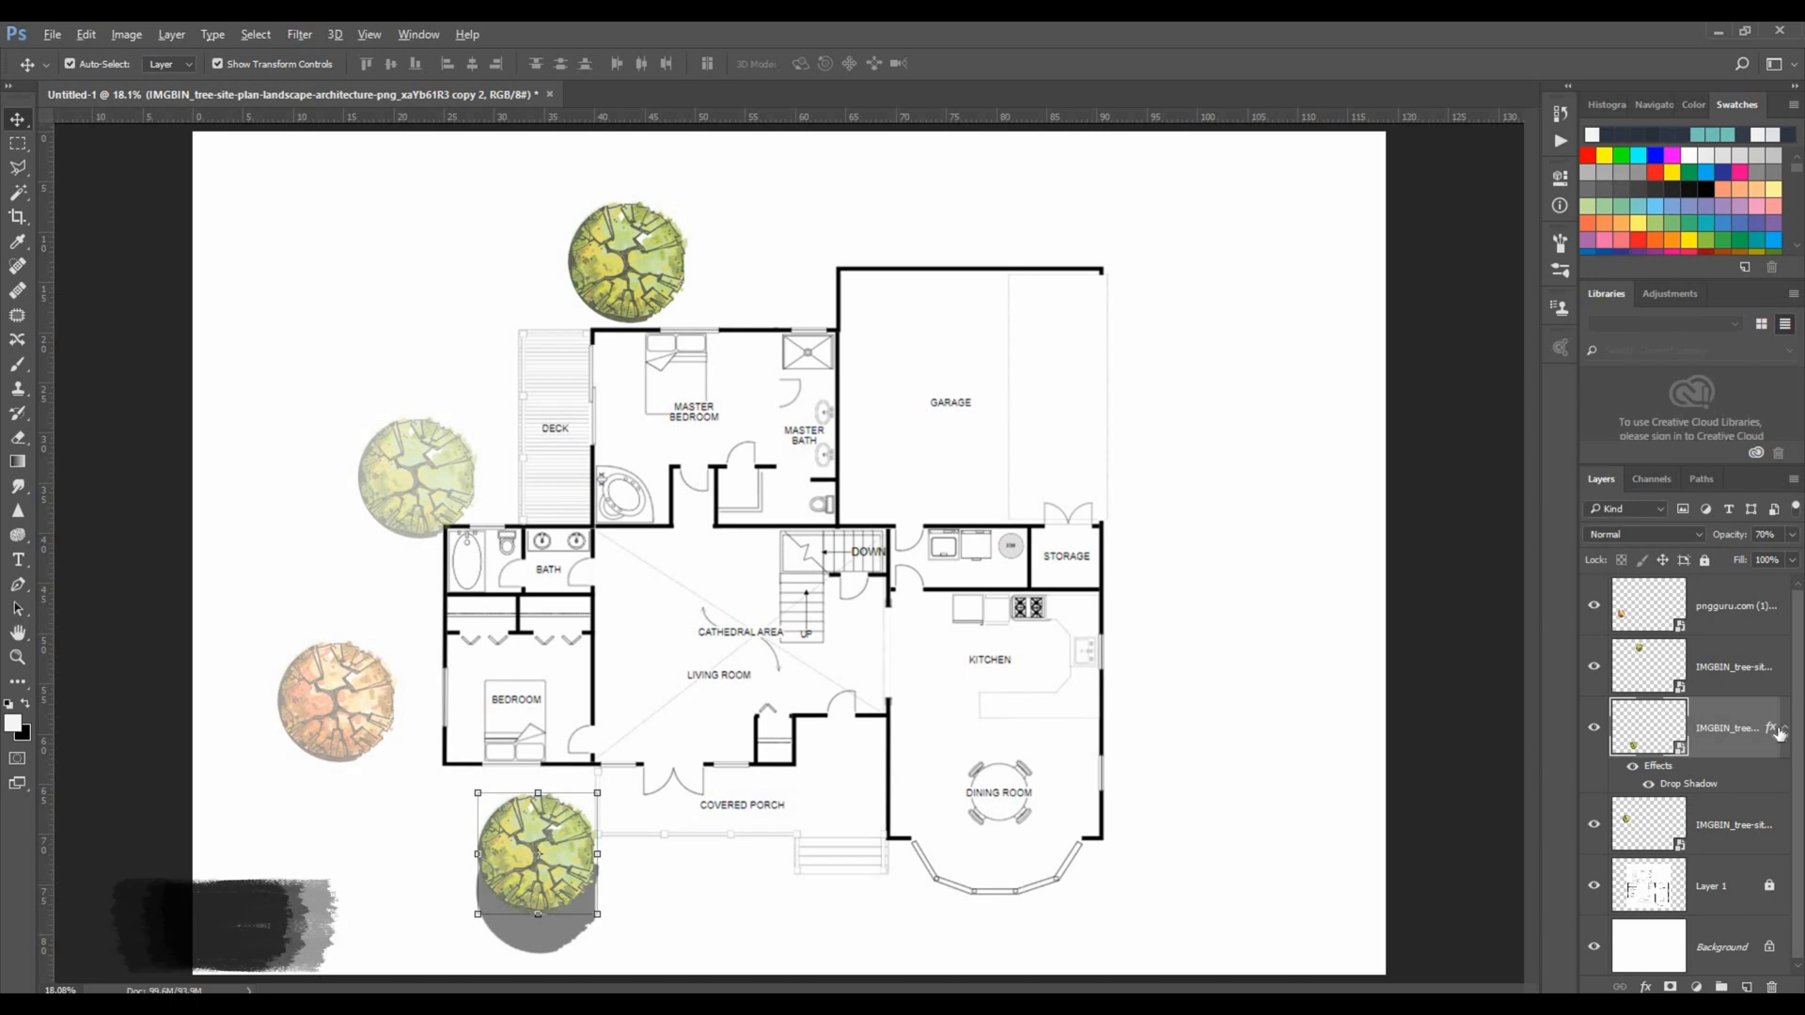
Copy the drop shadow effect from the green tree below the bedroom to the other three trees around the floor plan.
{"action": "left_click_drag", "start_coordinate": [1779, 734], "coordinate": [1773, 603]}
{"action": "scroll", "coordinate": [1771, 731], "scroll_direction": "down", "scroll_amount": 2}
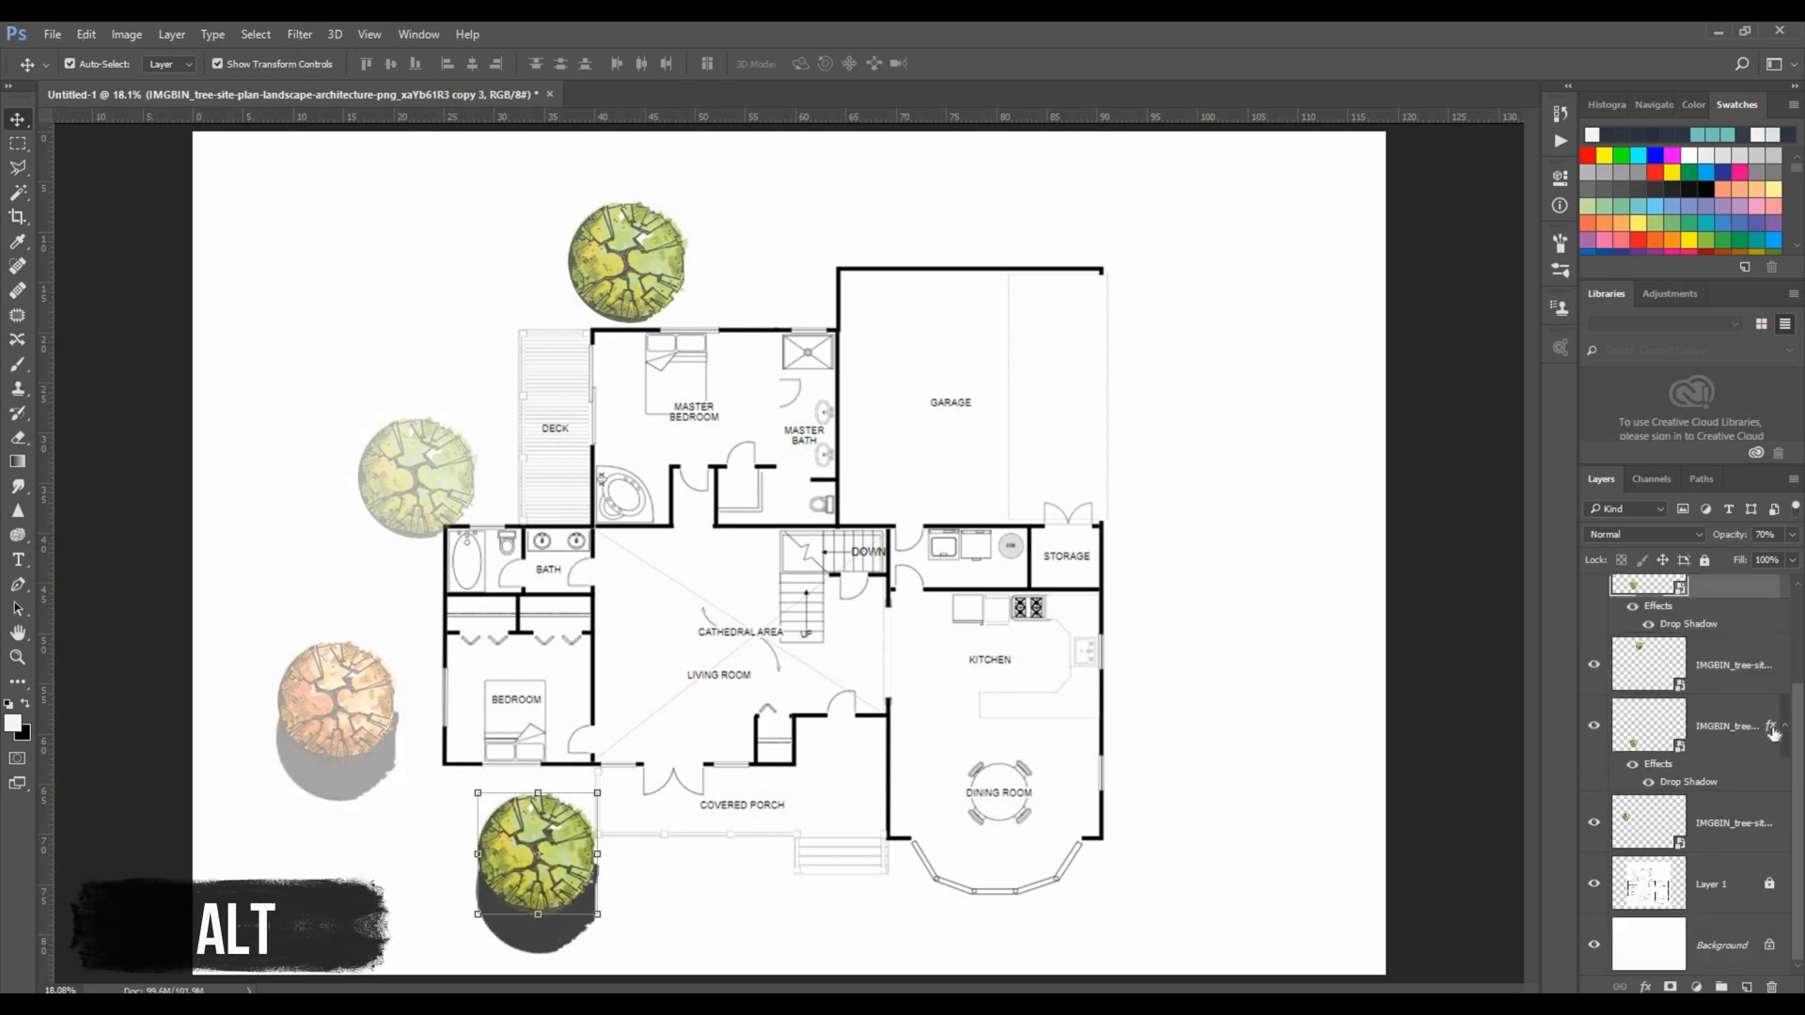
{"action": "mouse_move", "coordinate": [1758, 835]}
{"action": "left_mouse_down"}
{"action": "mouse_move", "coordinate": [1771, 799]}
{"action": "mouse_move", "coordinate": [1766, 821]}
{"action": "left_mouse_up"}
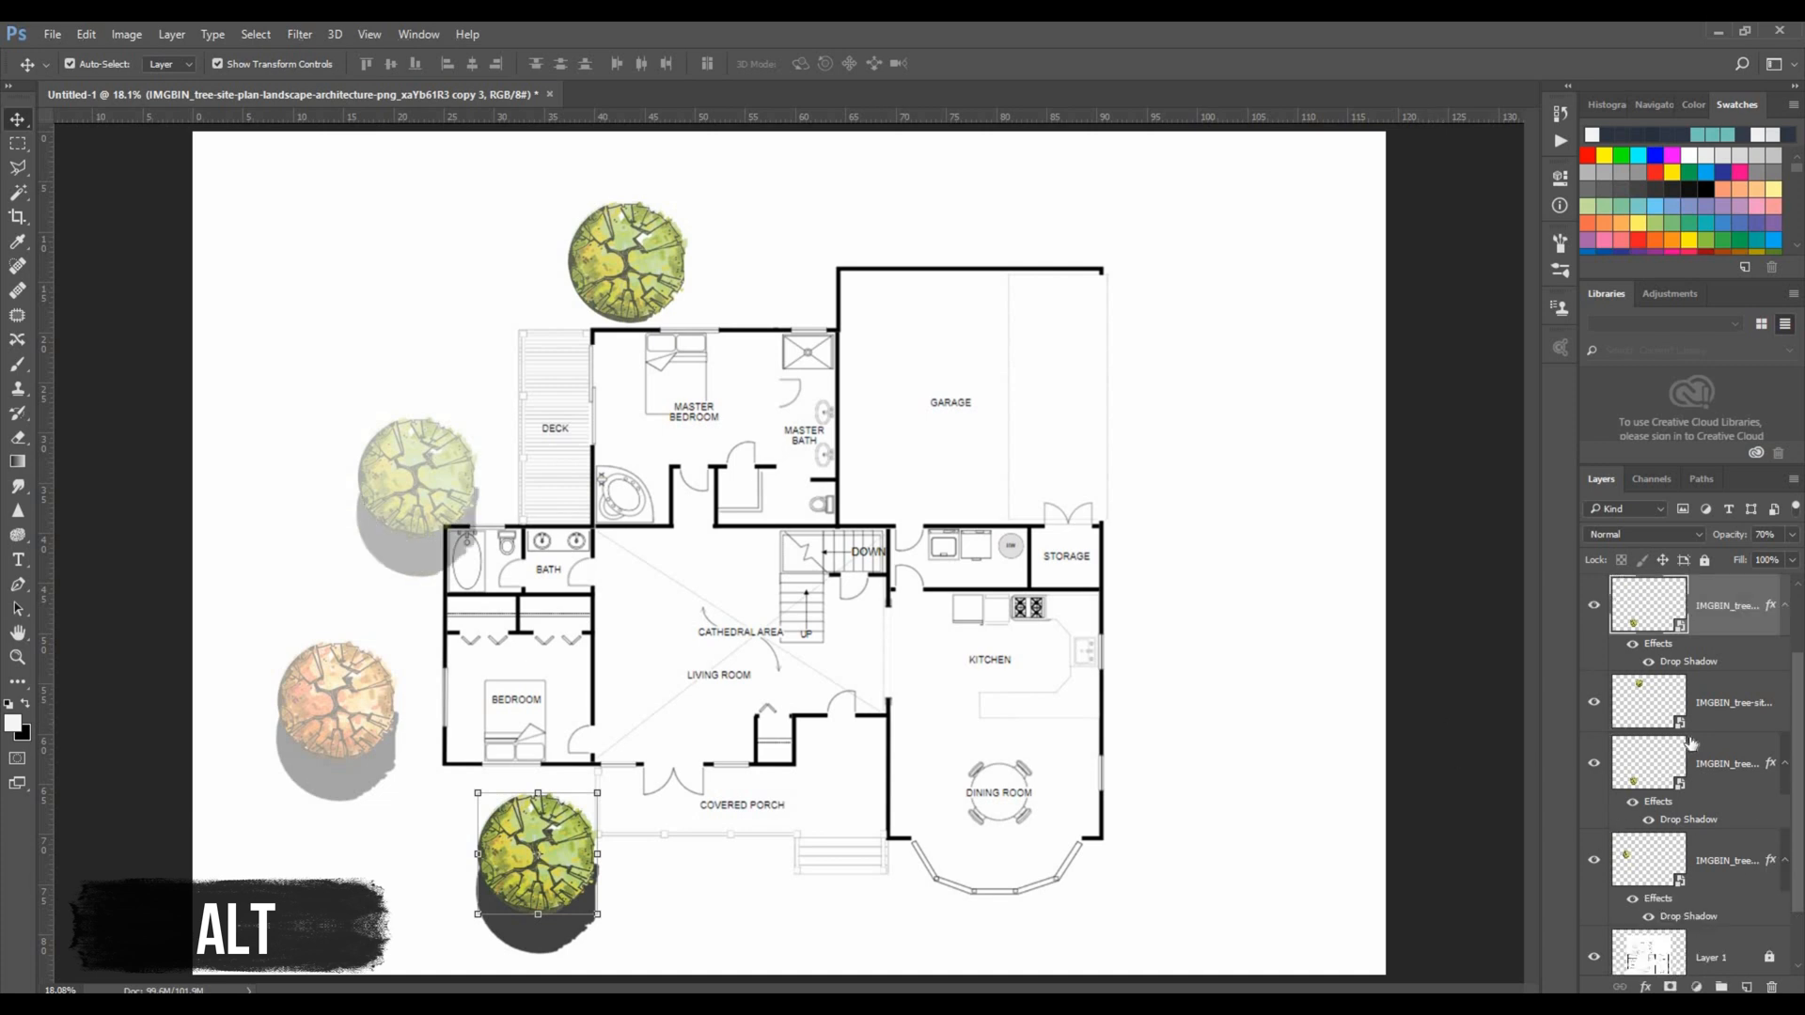
{"action": "scroll", "coordinate": [1759, 721], "scroll_direction": "up", "scroll_amount": 2}
{"action": "left_click_drag", "start_coordinate": [1771, 719], "coordinate": [1767, 807]}
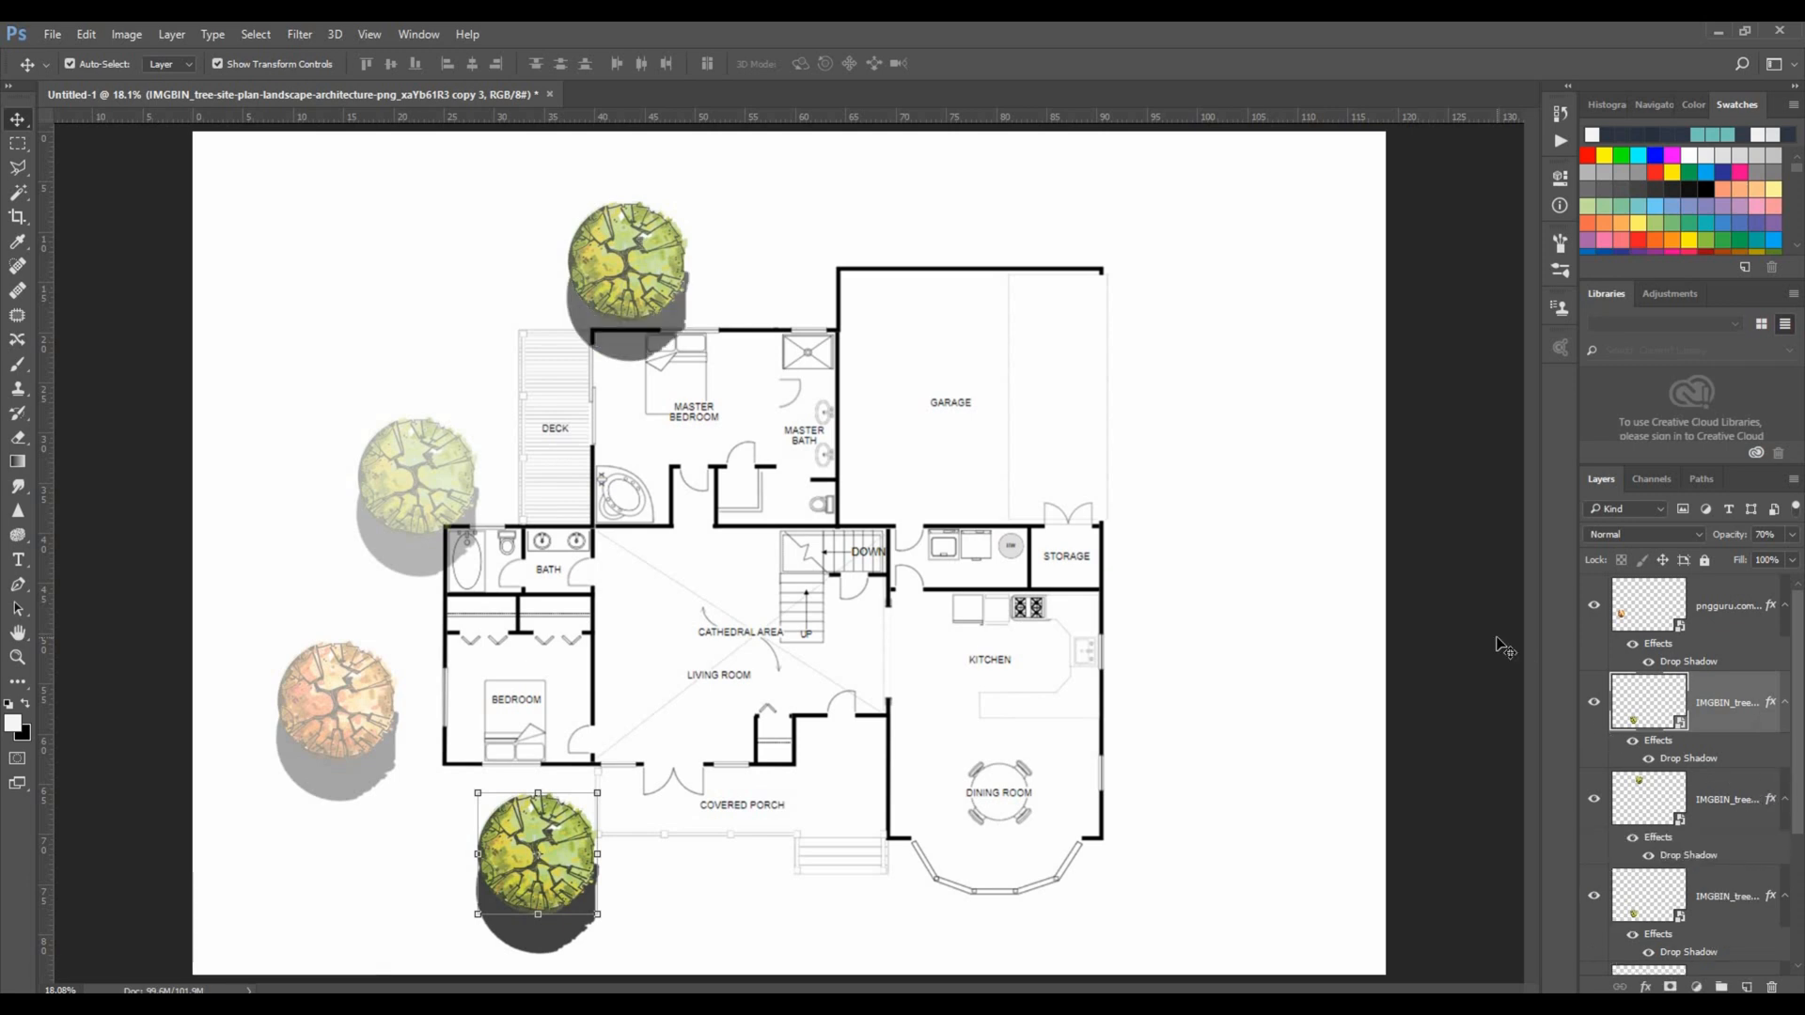
{"action": "left_click", "coordinate": [1497, 640]}
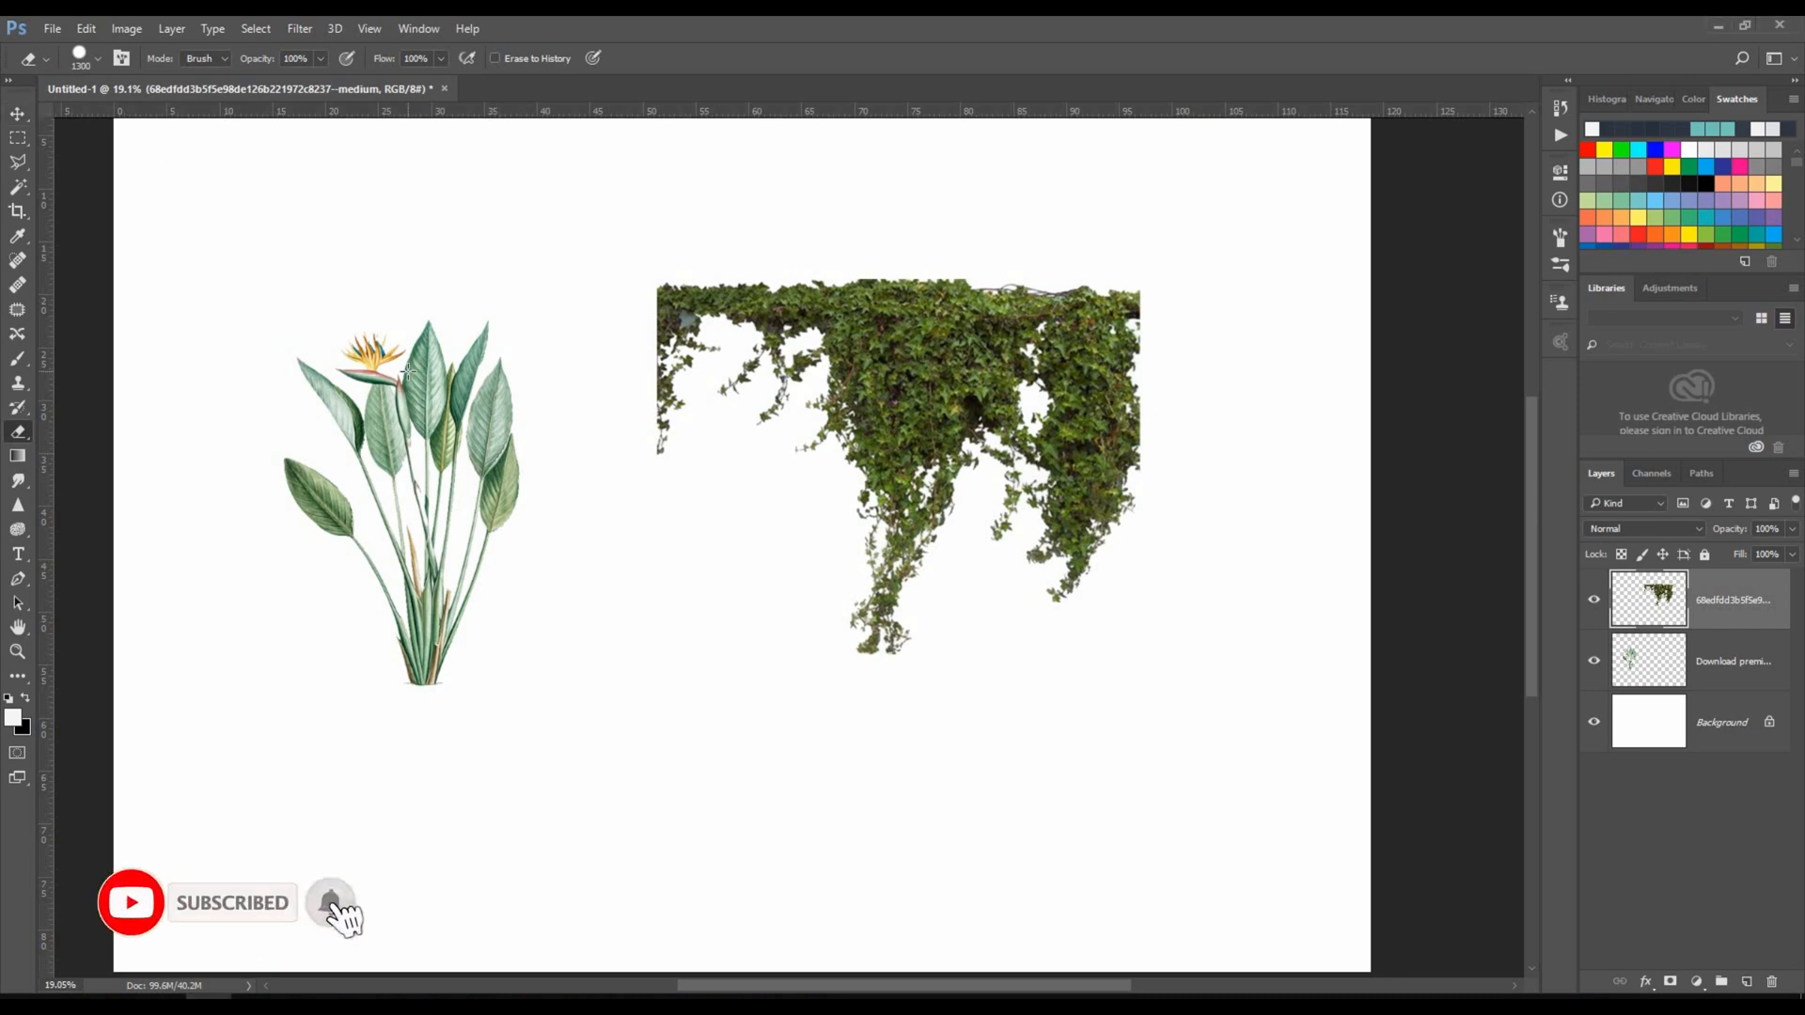
Load the hanging ivy layer's outline as a selection and duplicate the ivy onto a new layer.
{"action": "key", "text": "v"}
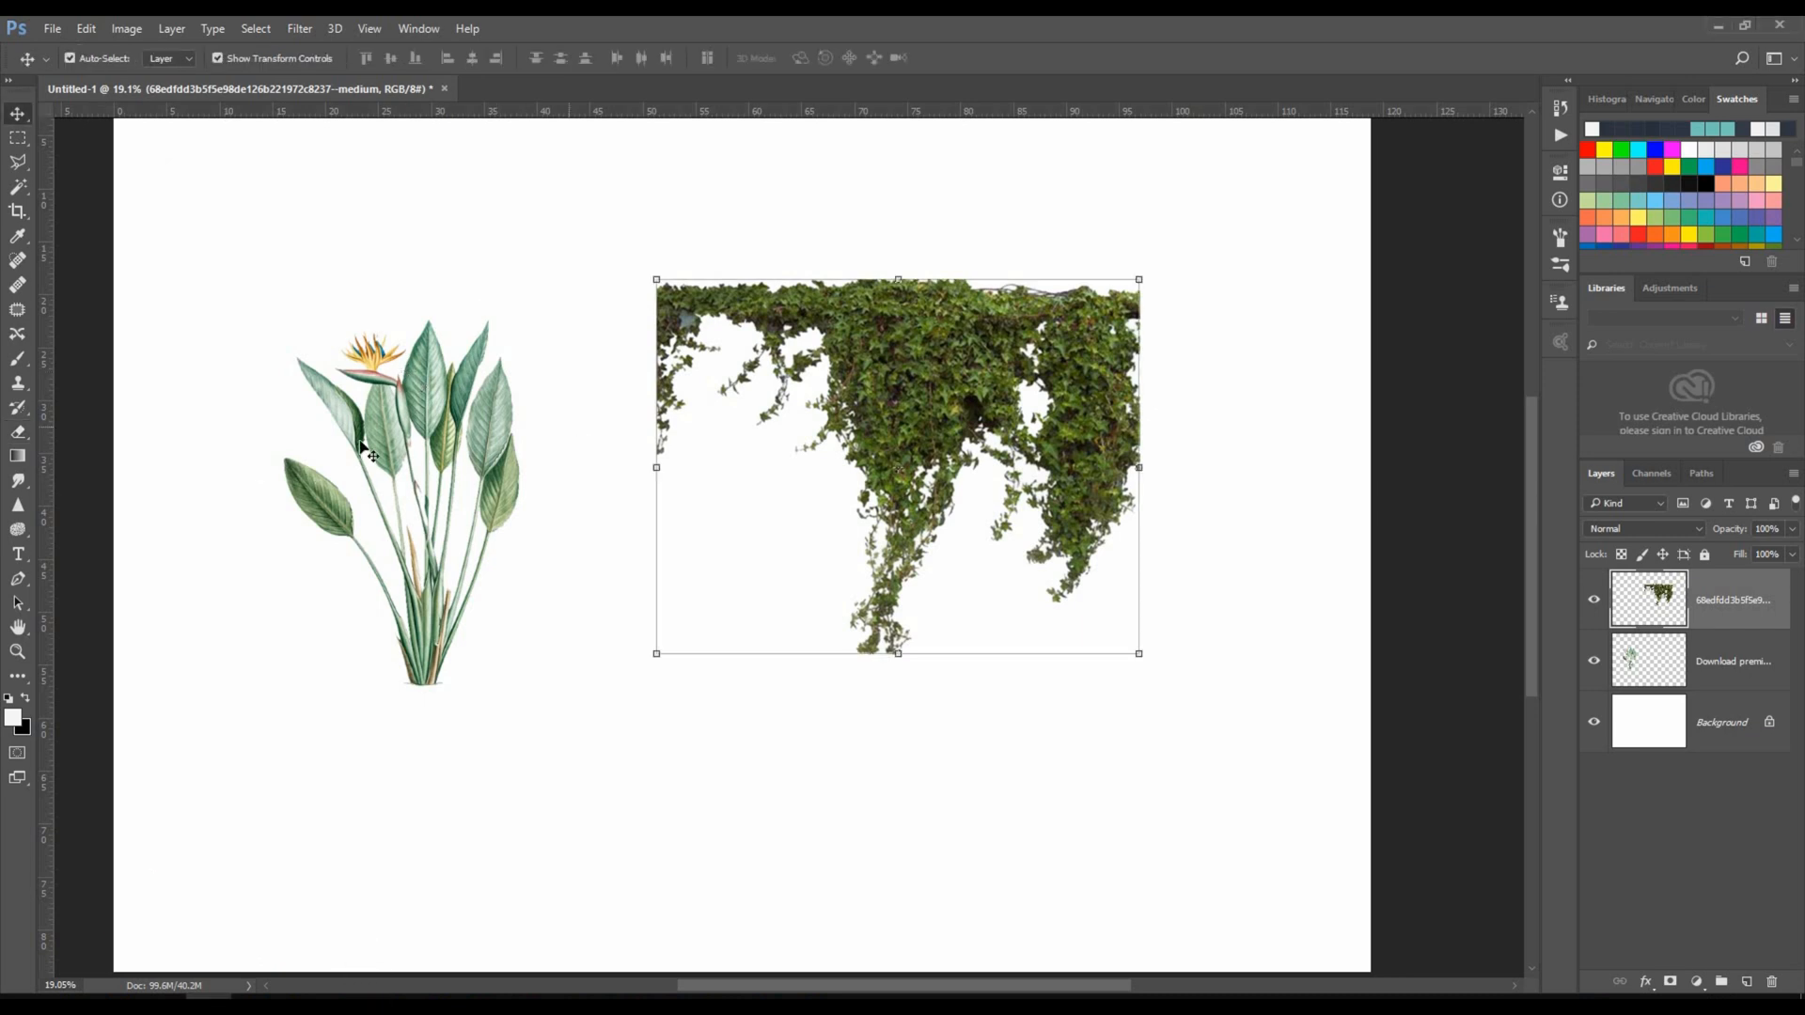
{"action": "left_click", "coordinate": [406, 448]}
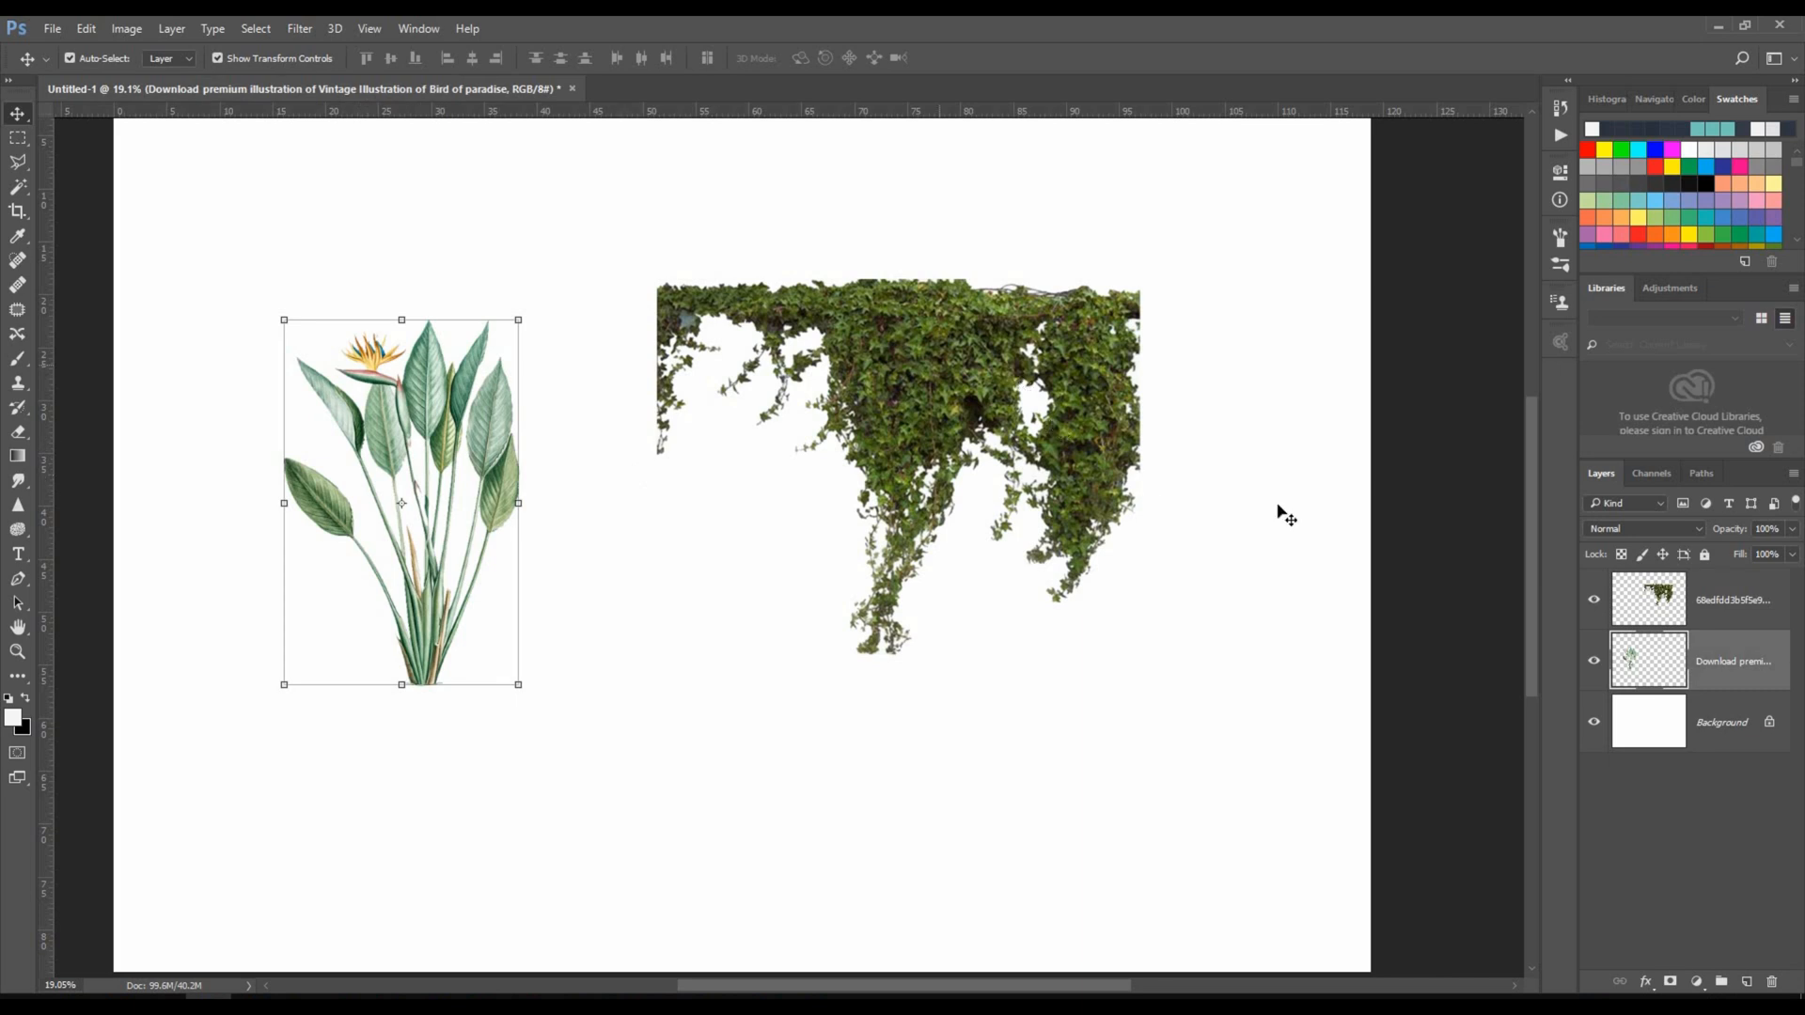
{"action": "left_click", "coordinate": [1660, 614]}
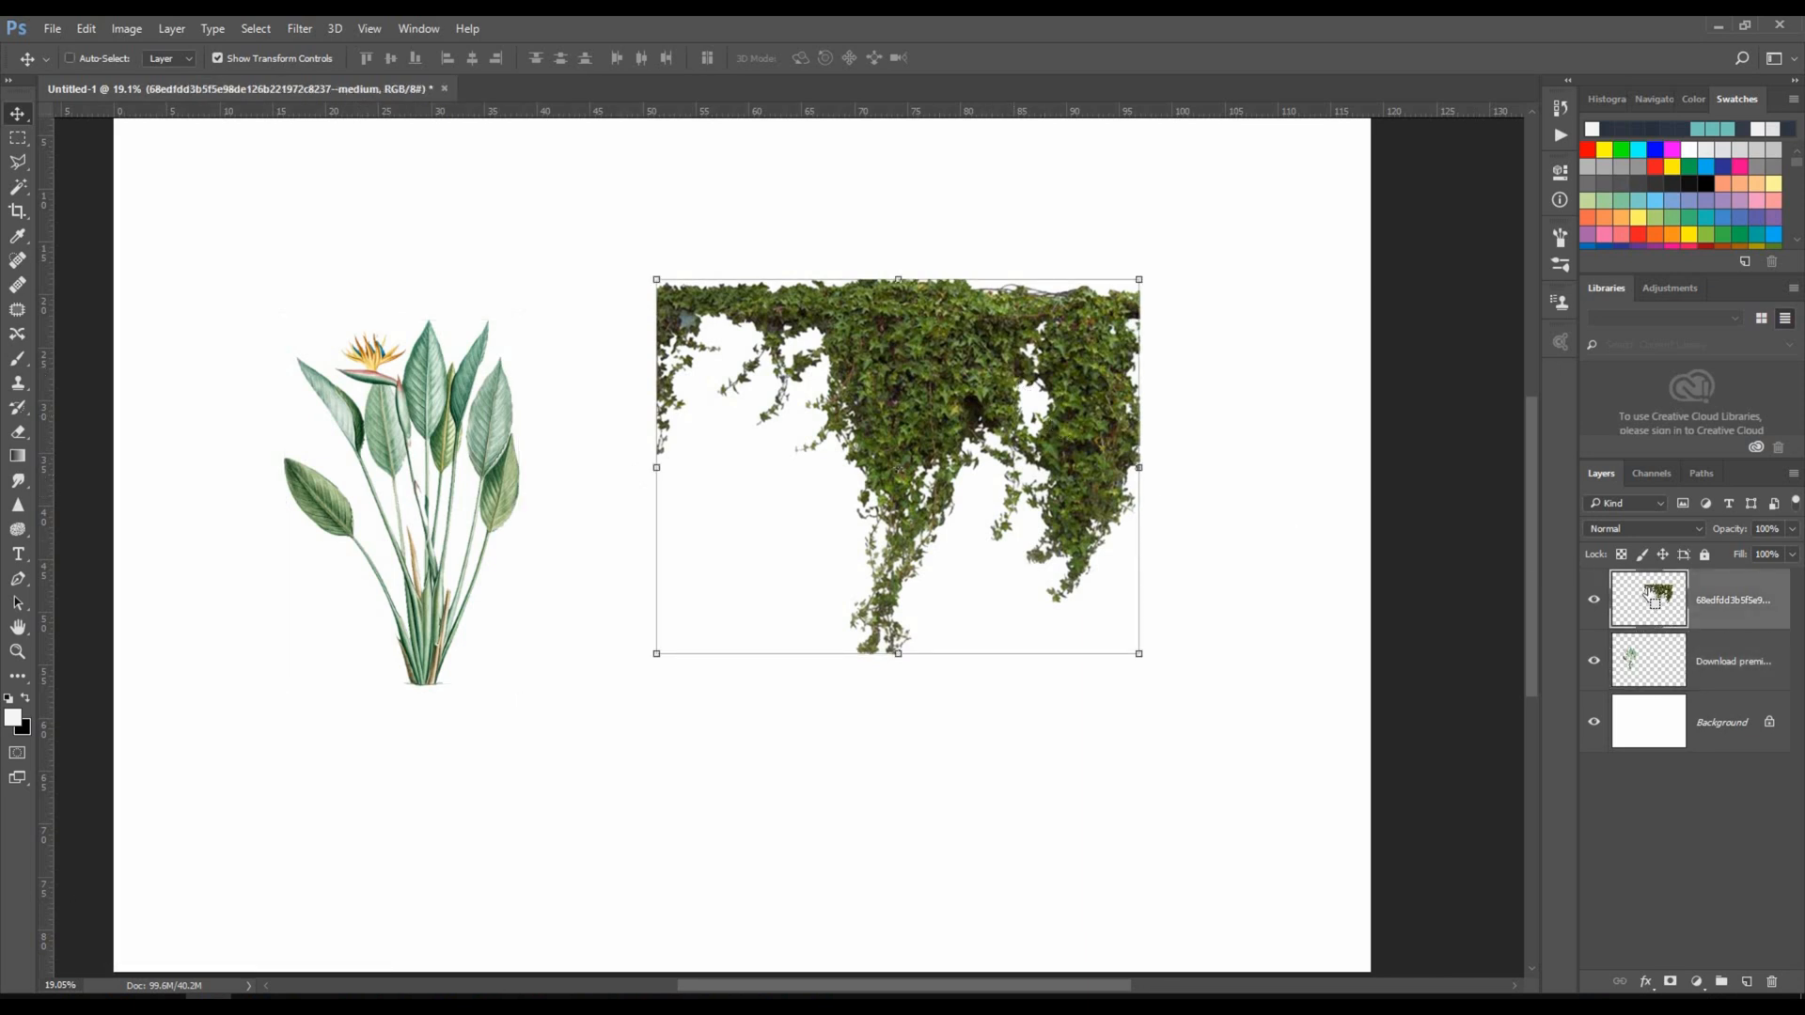
{"action": "left_click", "coordinate": [1640, 602], "text": "ctrl"}
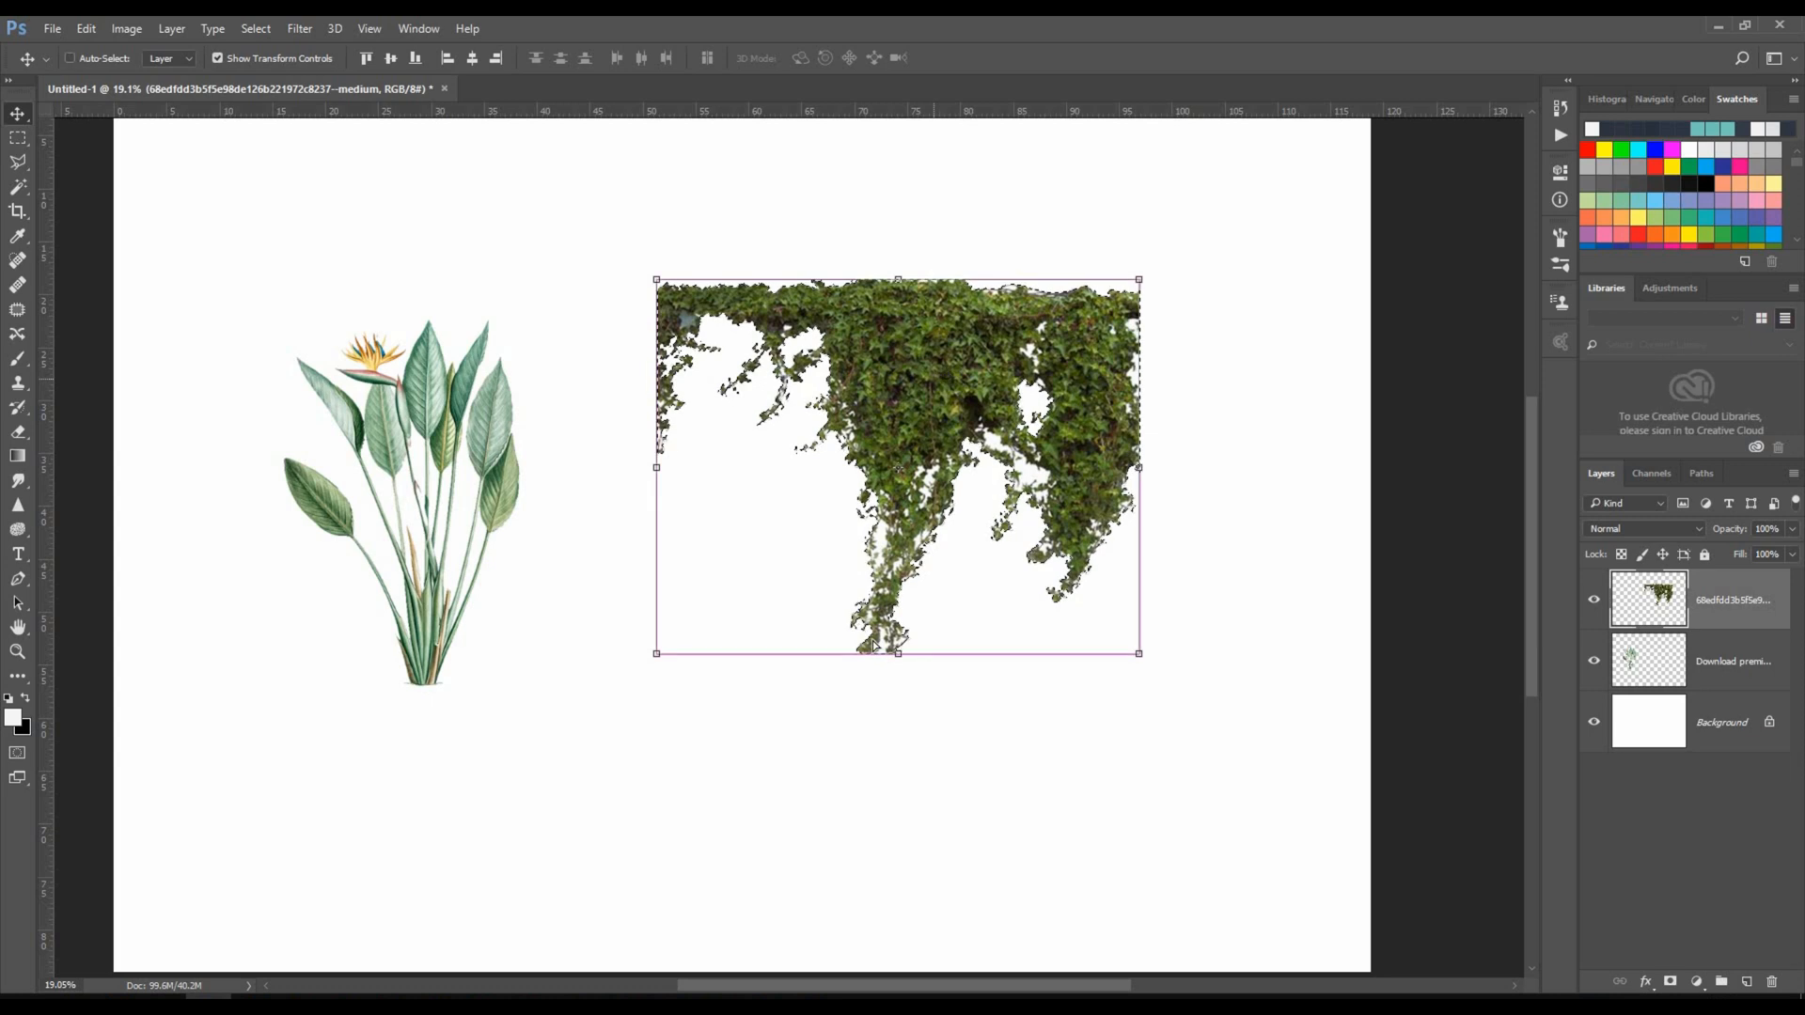
{"action": "key", "text": "ctrl+j"}
Try moving the ivy copy about 10.2 cm left and 30 cm down, and undo the move.
{"action": "left_click_drag", "start_coordinate": [940, 378], "coordinate": [832, 698]}
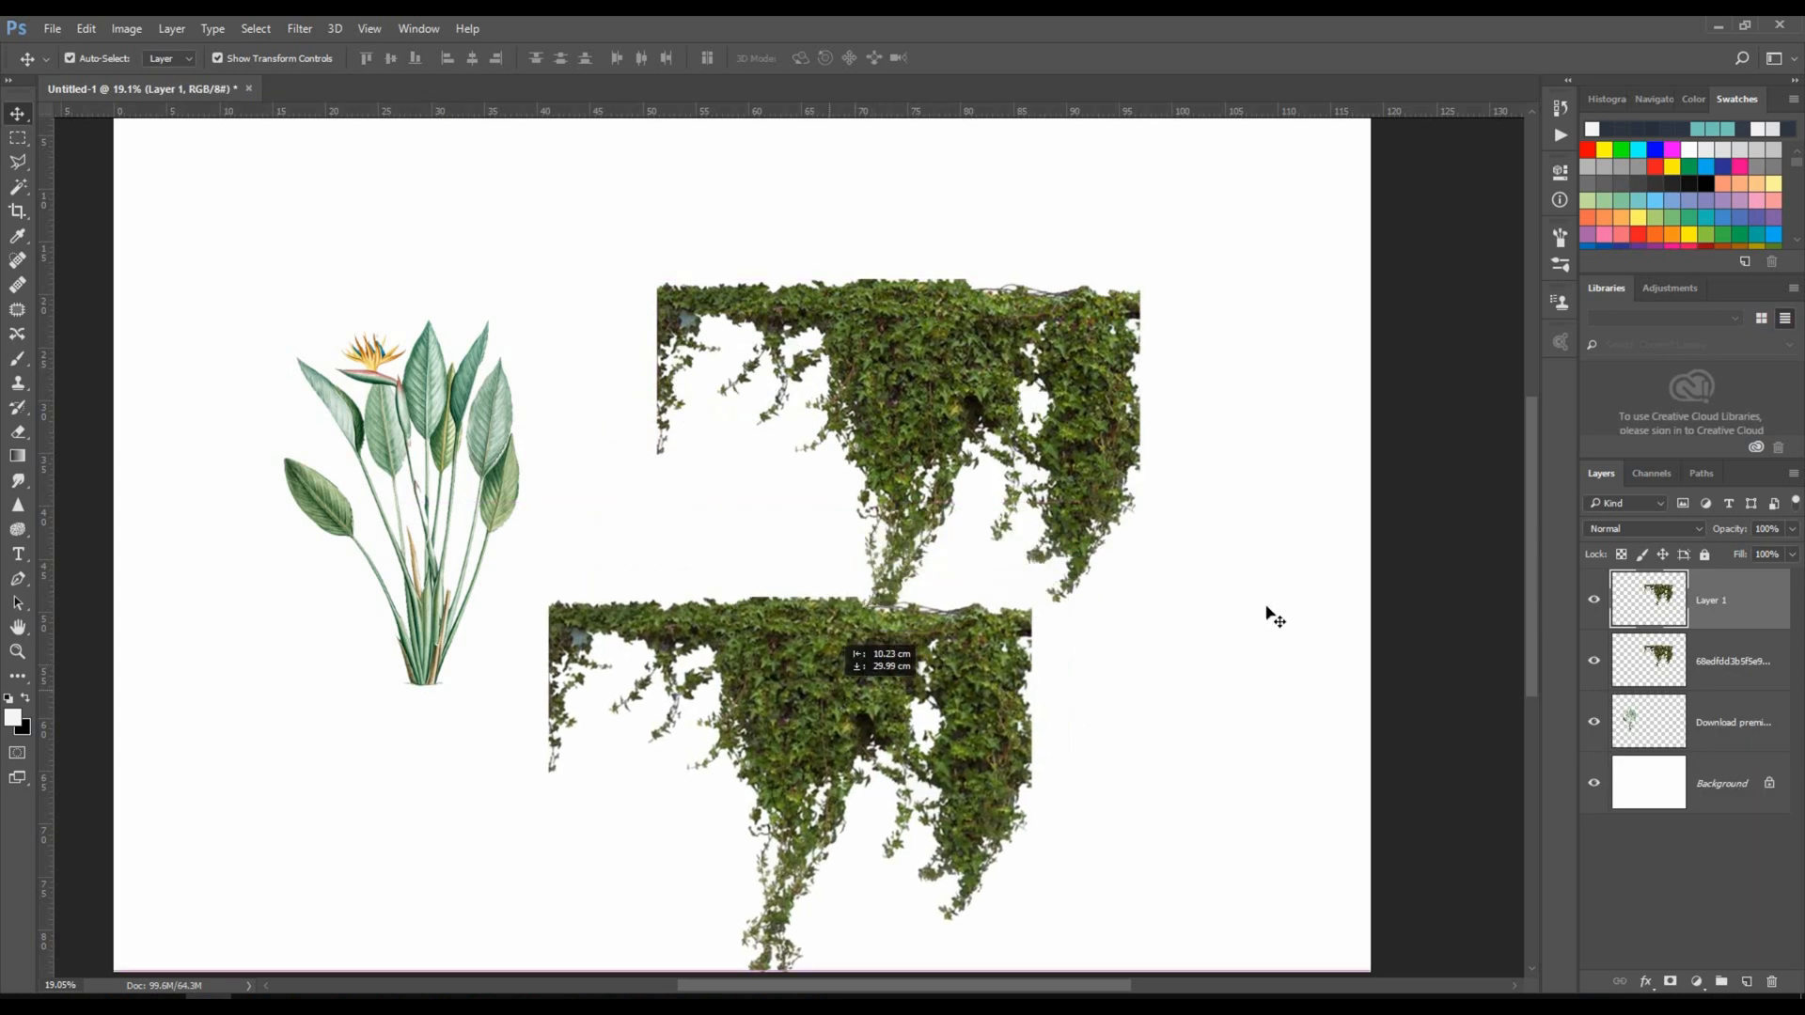
{"action": "key", "text": "ctrl+z"}
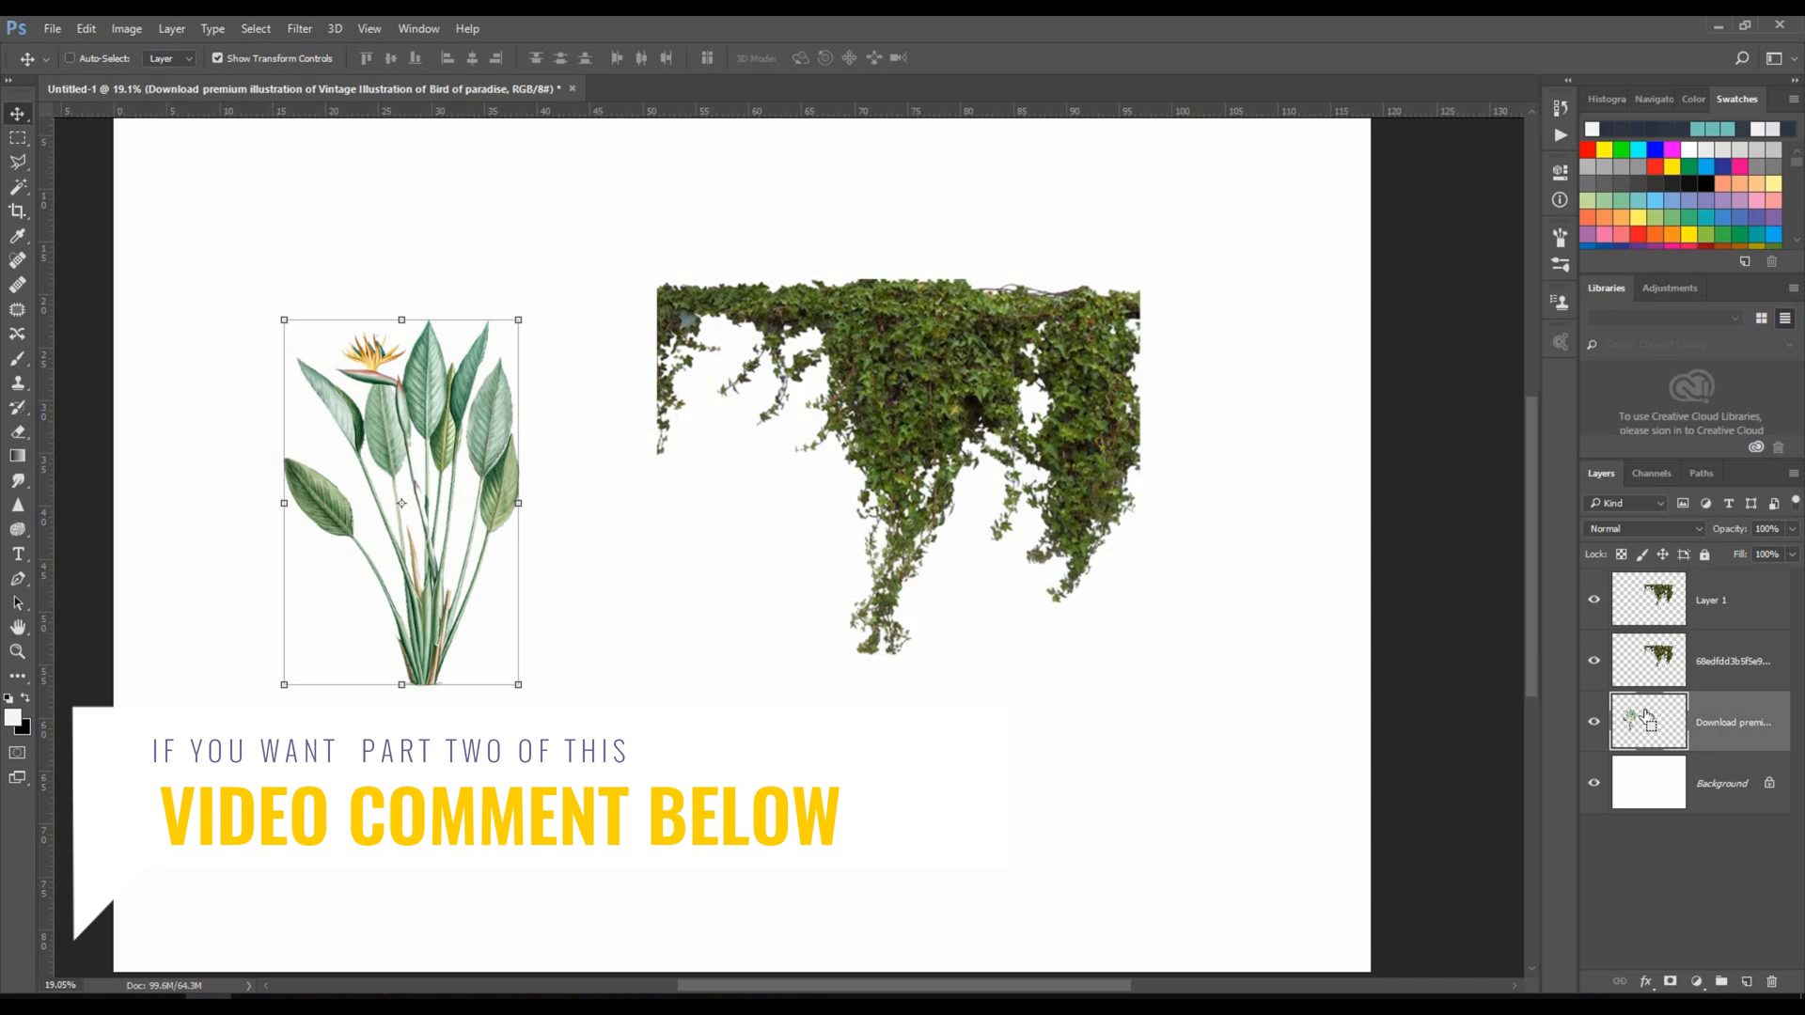
Duplicate the bird of paradise onto a new layer from its layer outline selection, and move the copy down and to the right.
{"action": "left_click", "coordinate": [1637, 724], "text": "ctrl"}
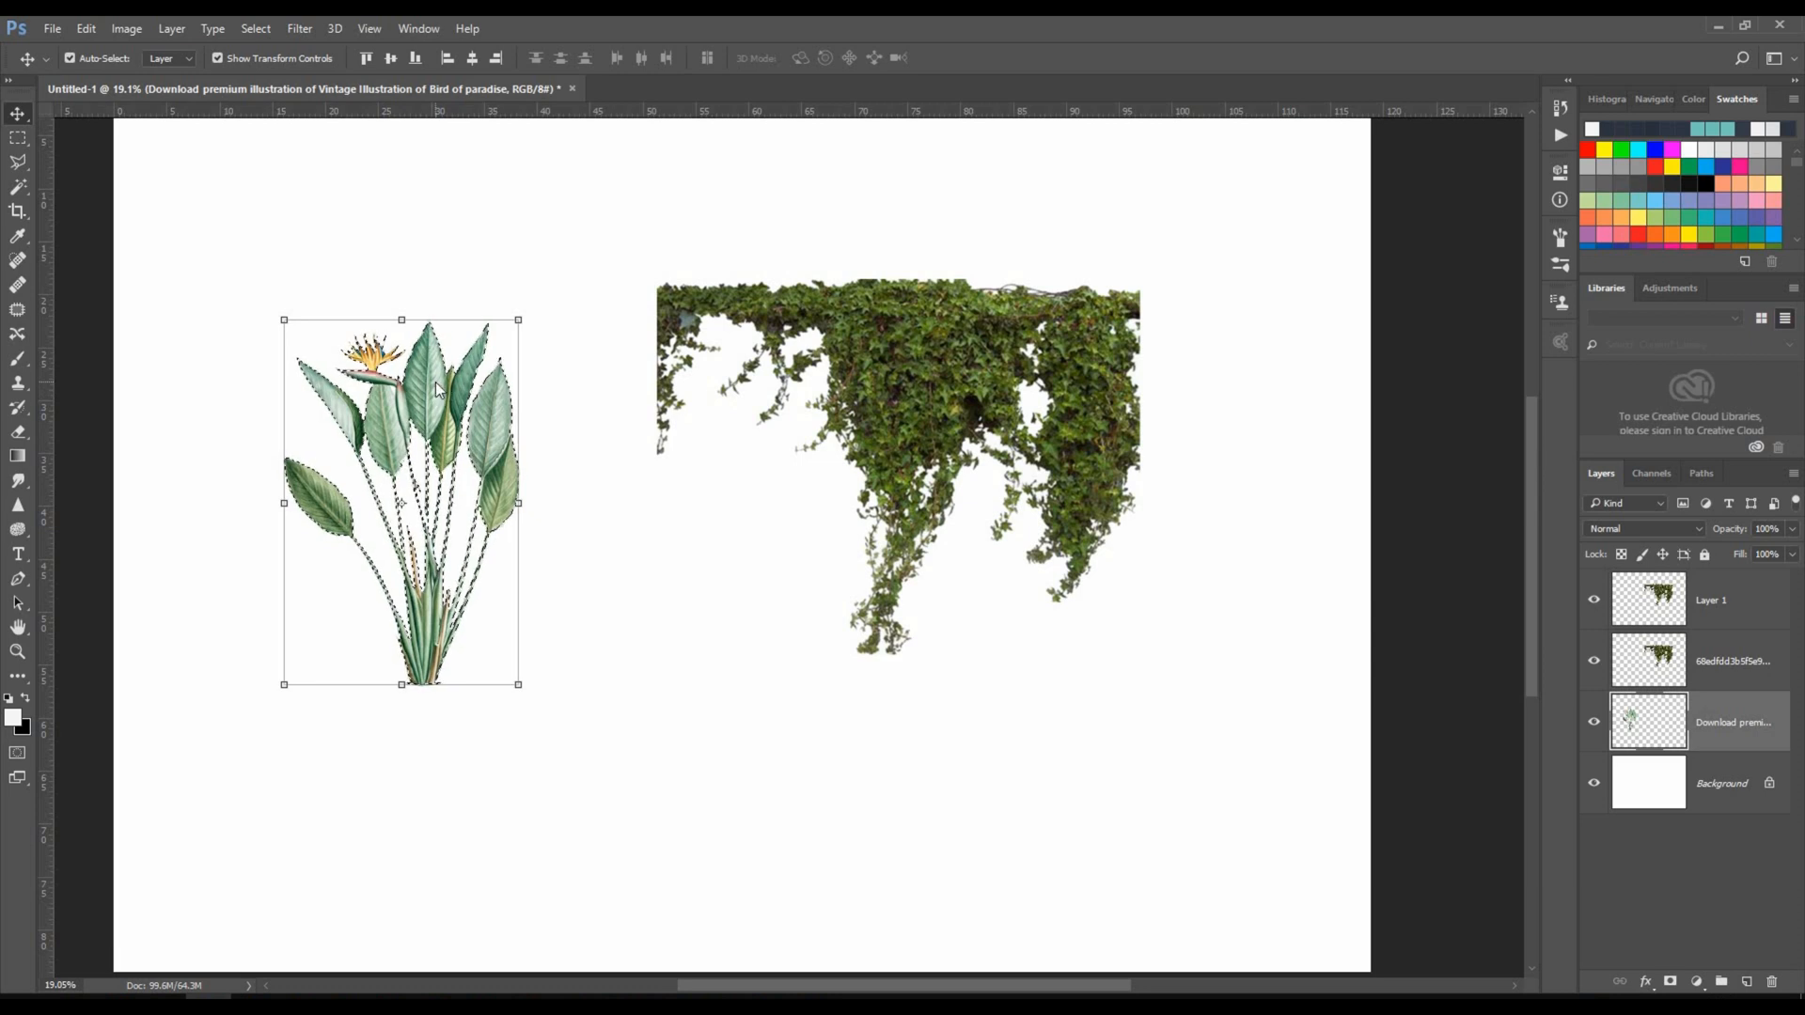
{"action": "key", "text": "ctrl+j"}
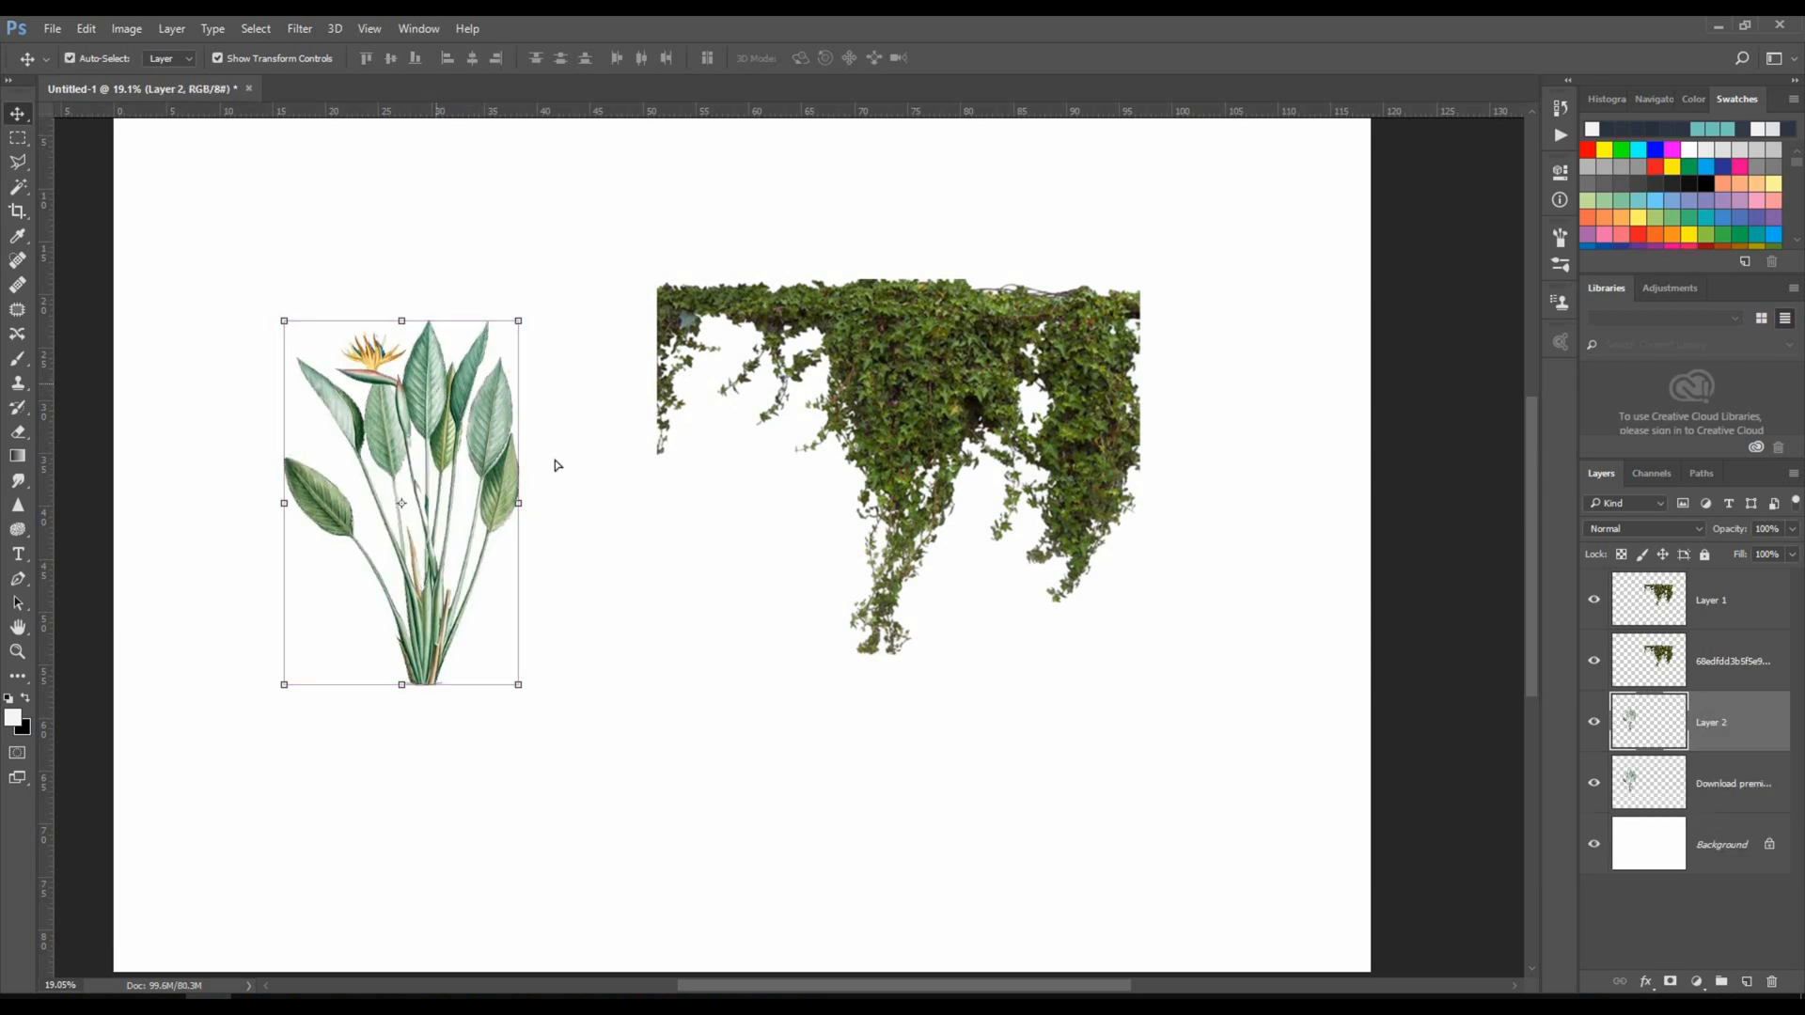
{"action": "left_click_drag", "start_coordinate": [436, 389], "coordinate": [709, 564]}
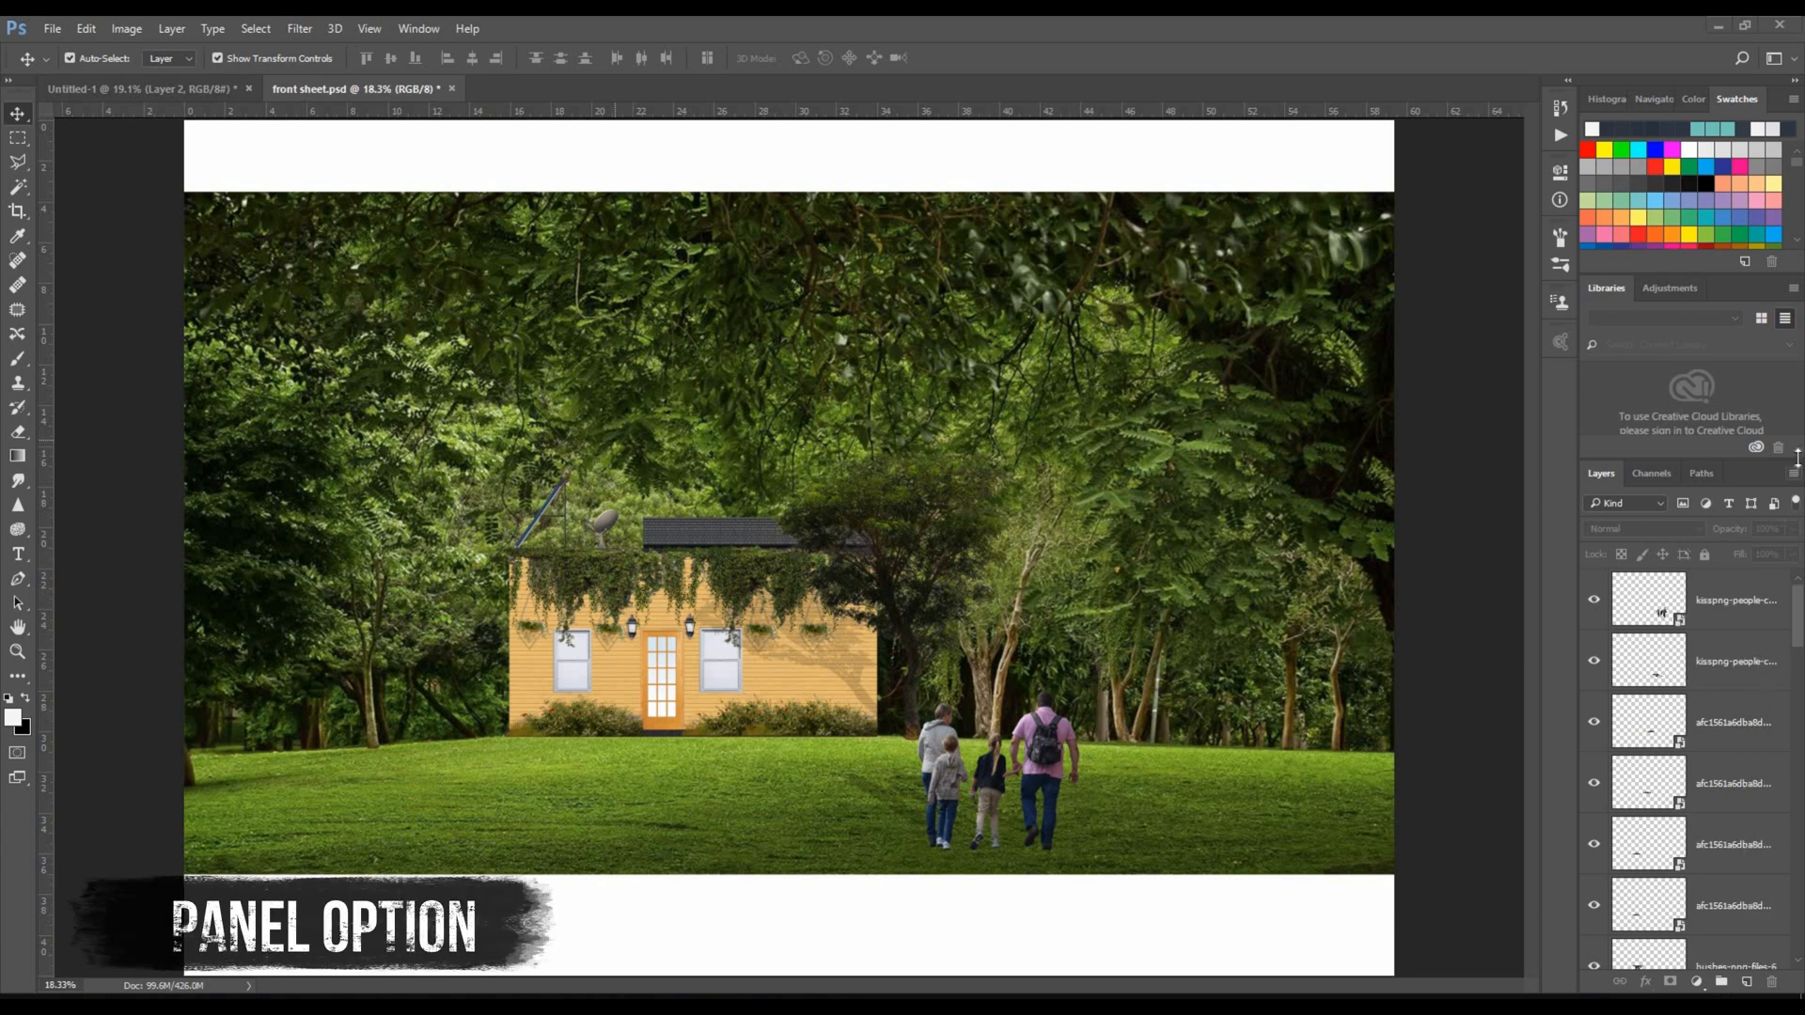
Configure the layer list to use the largest thumbnails cropped to layer bounds, and look through the layer previews.
{"action": "left_click", "coordinate": [1793, 473]}
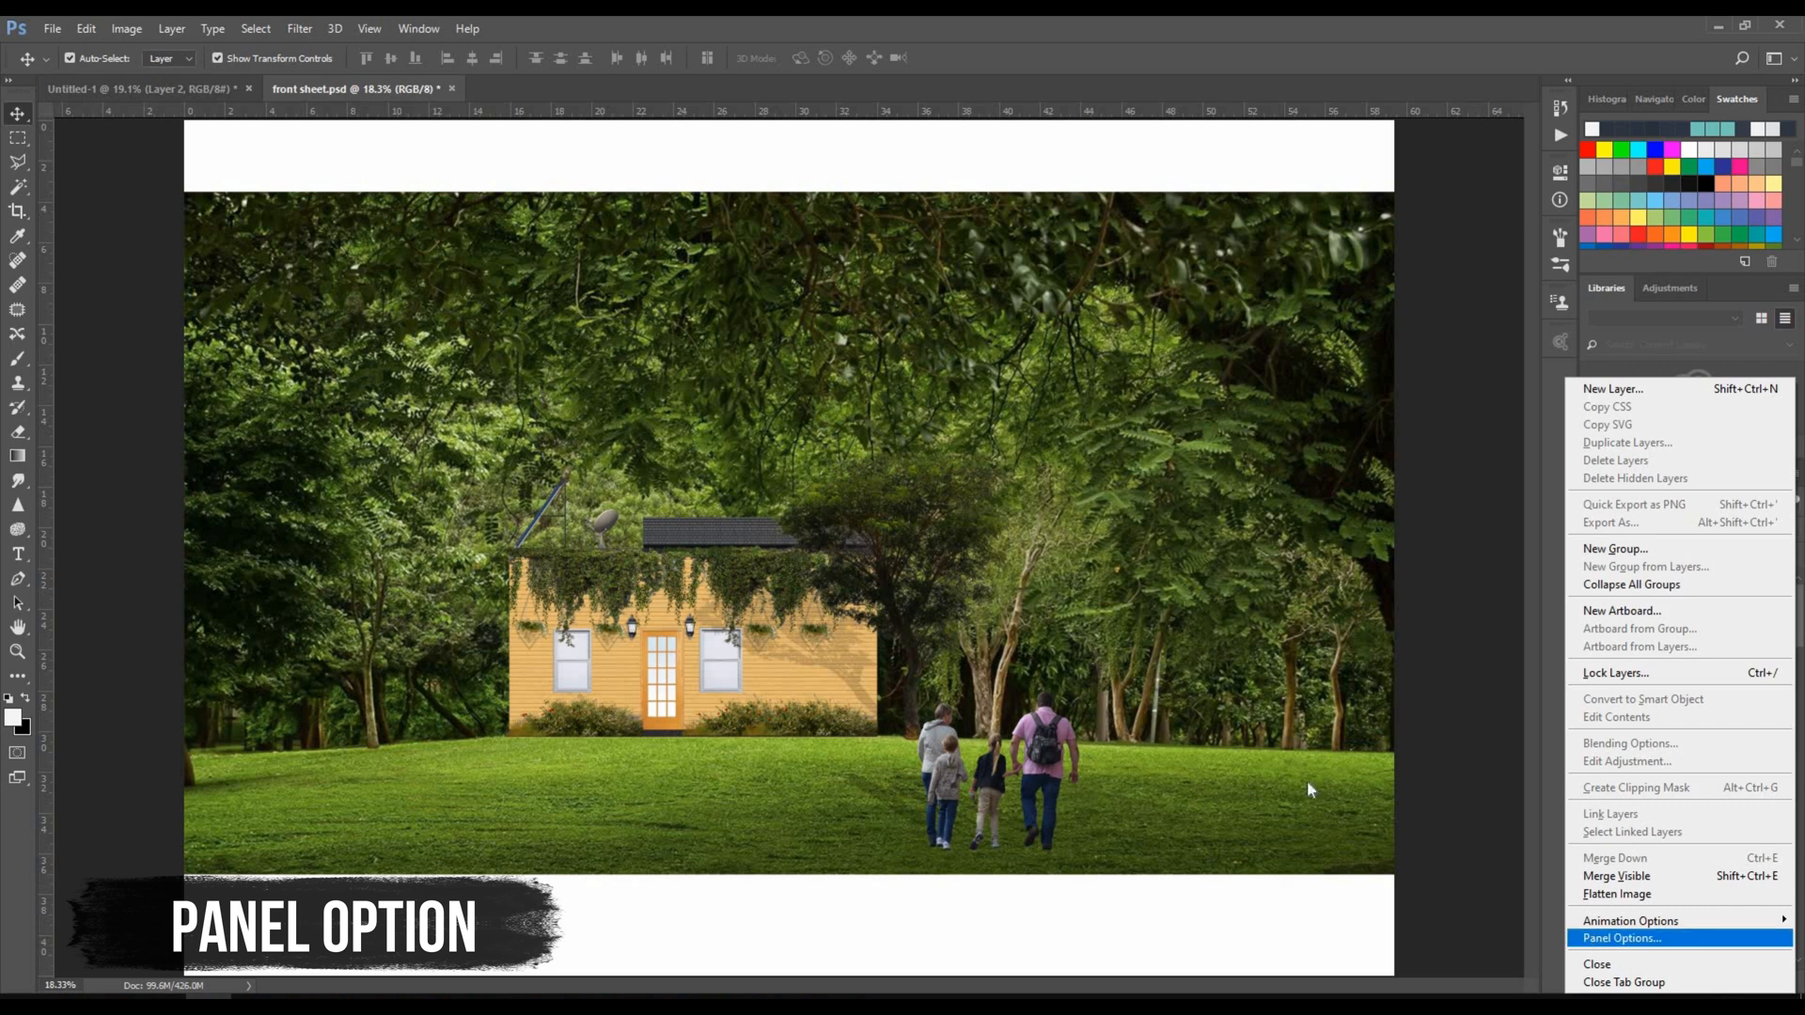
{"action": "left_click", "coordinate": [1617, 938]}
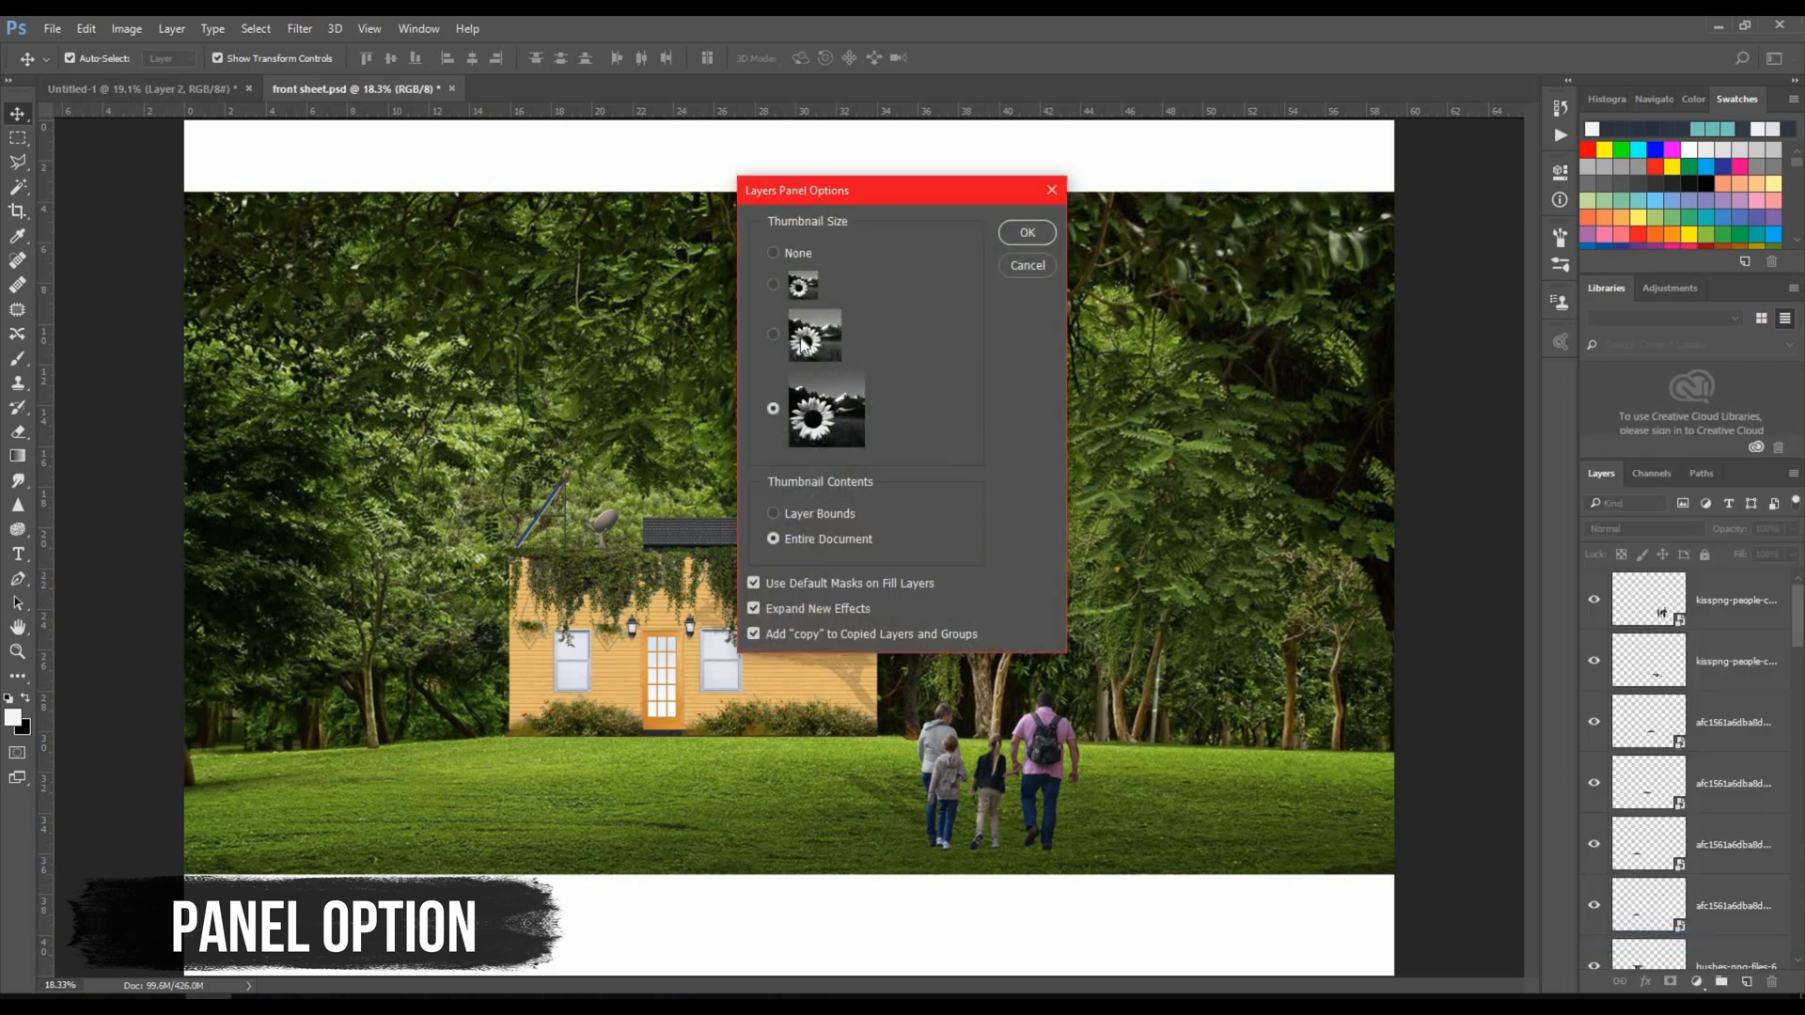
{"action": "left_click", "coordinate": [819, 353]}
{"action": "left_click", "coordinate": [835, 420]}
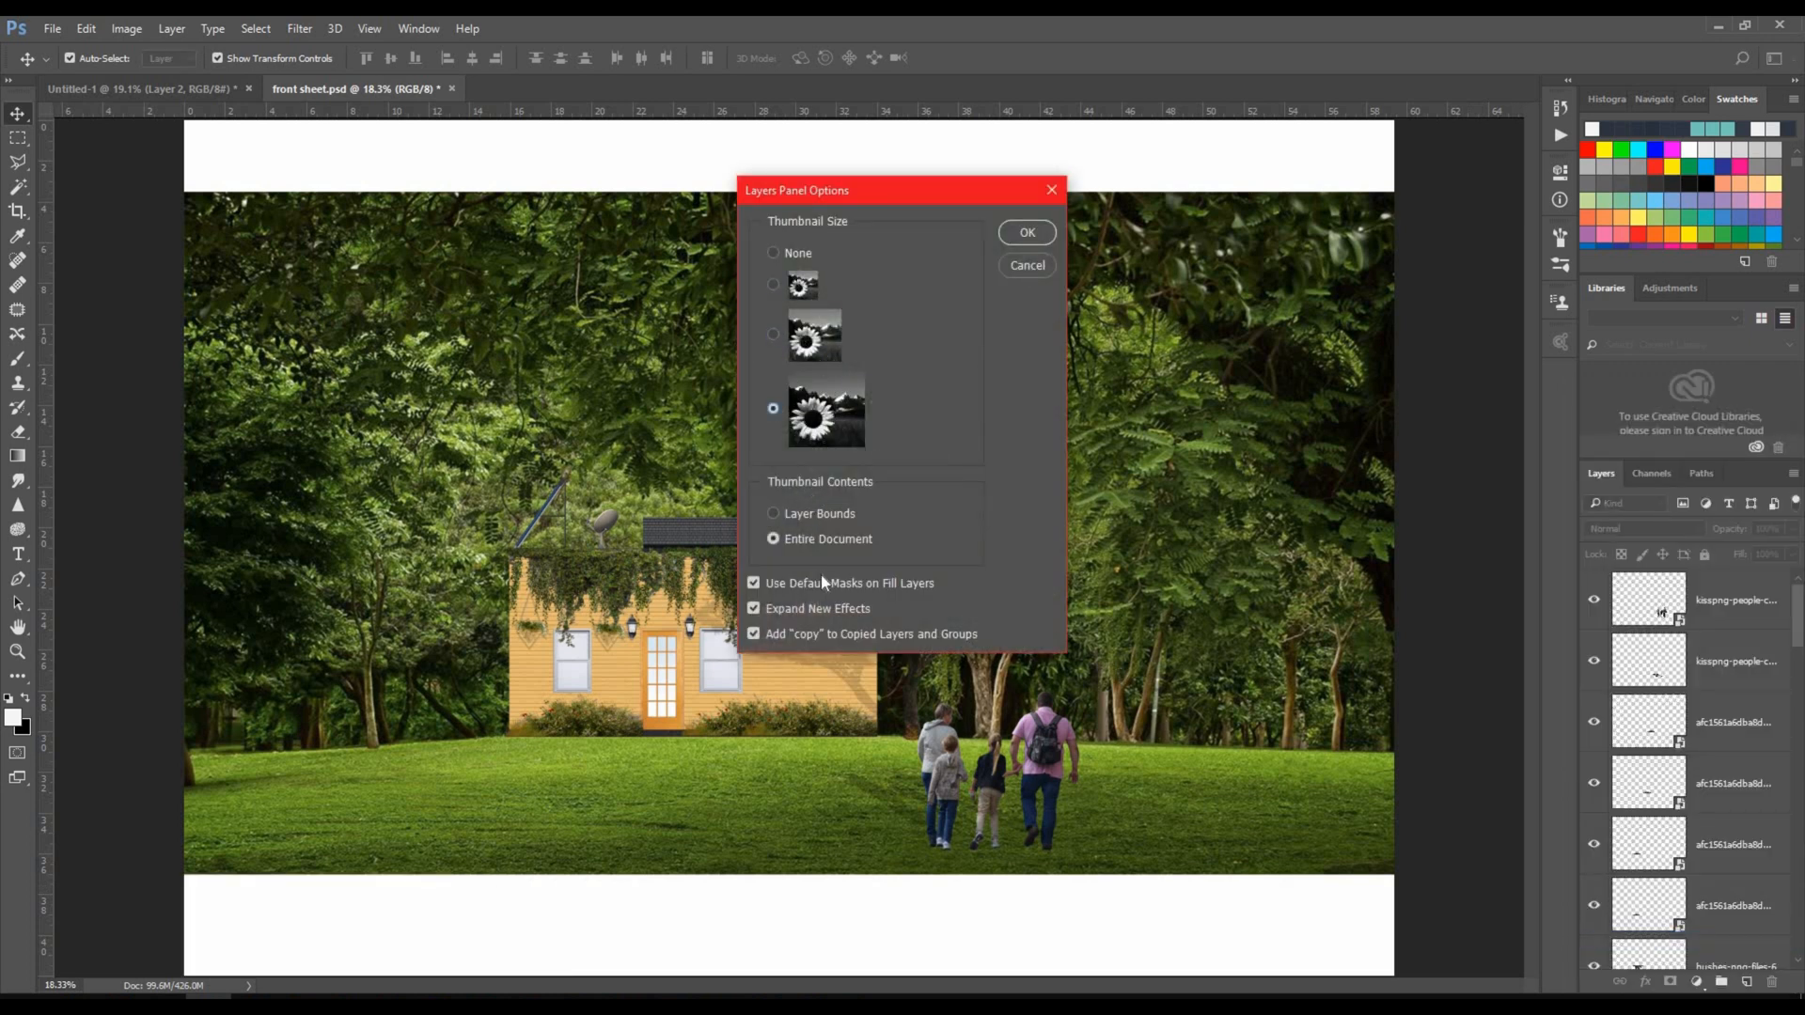
{"action": "left_click", "coordinate": [805, 512]}
{"action": "left_click", "coordinate": [1027, 235]}
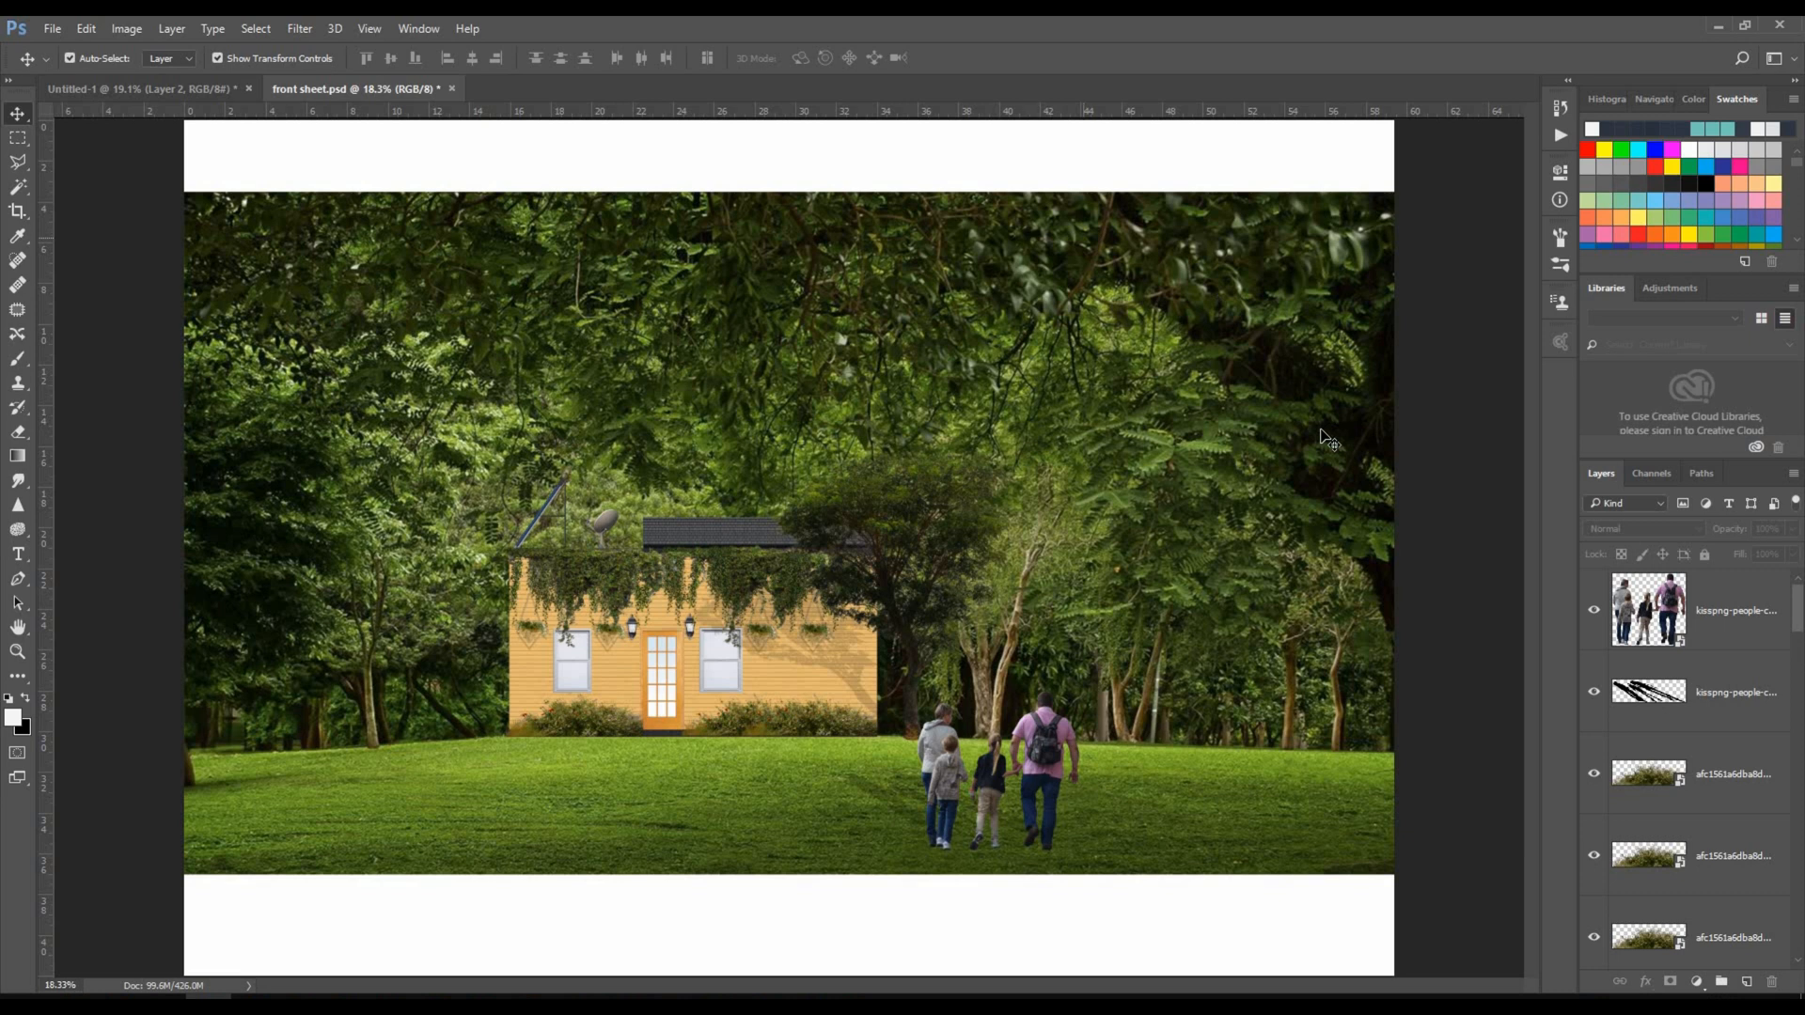
{"action": "key", "text": "ctrl"}
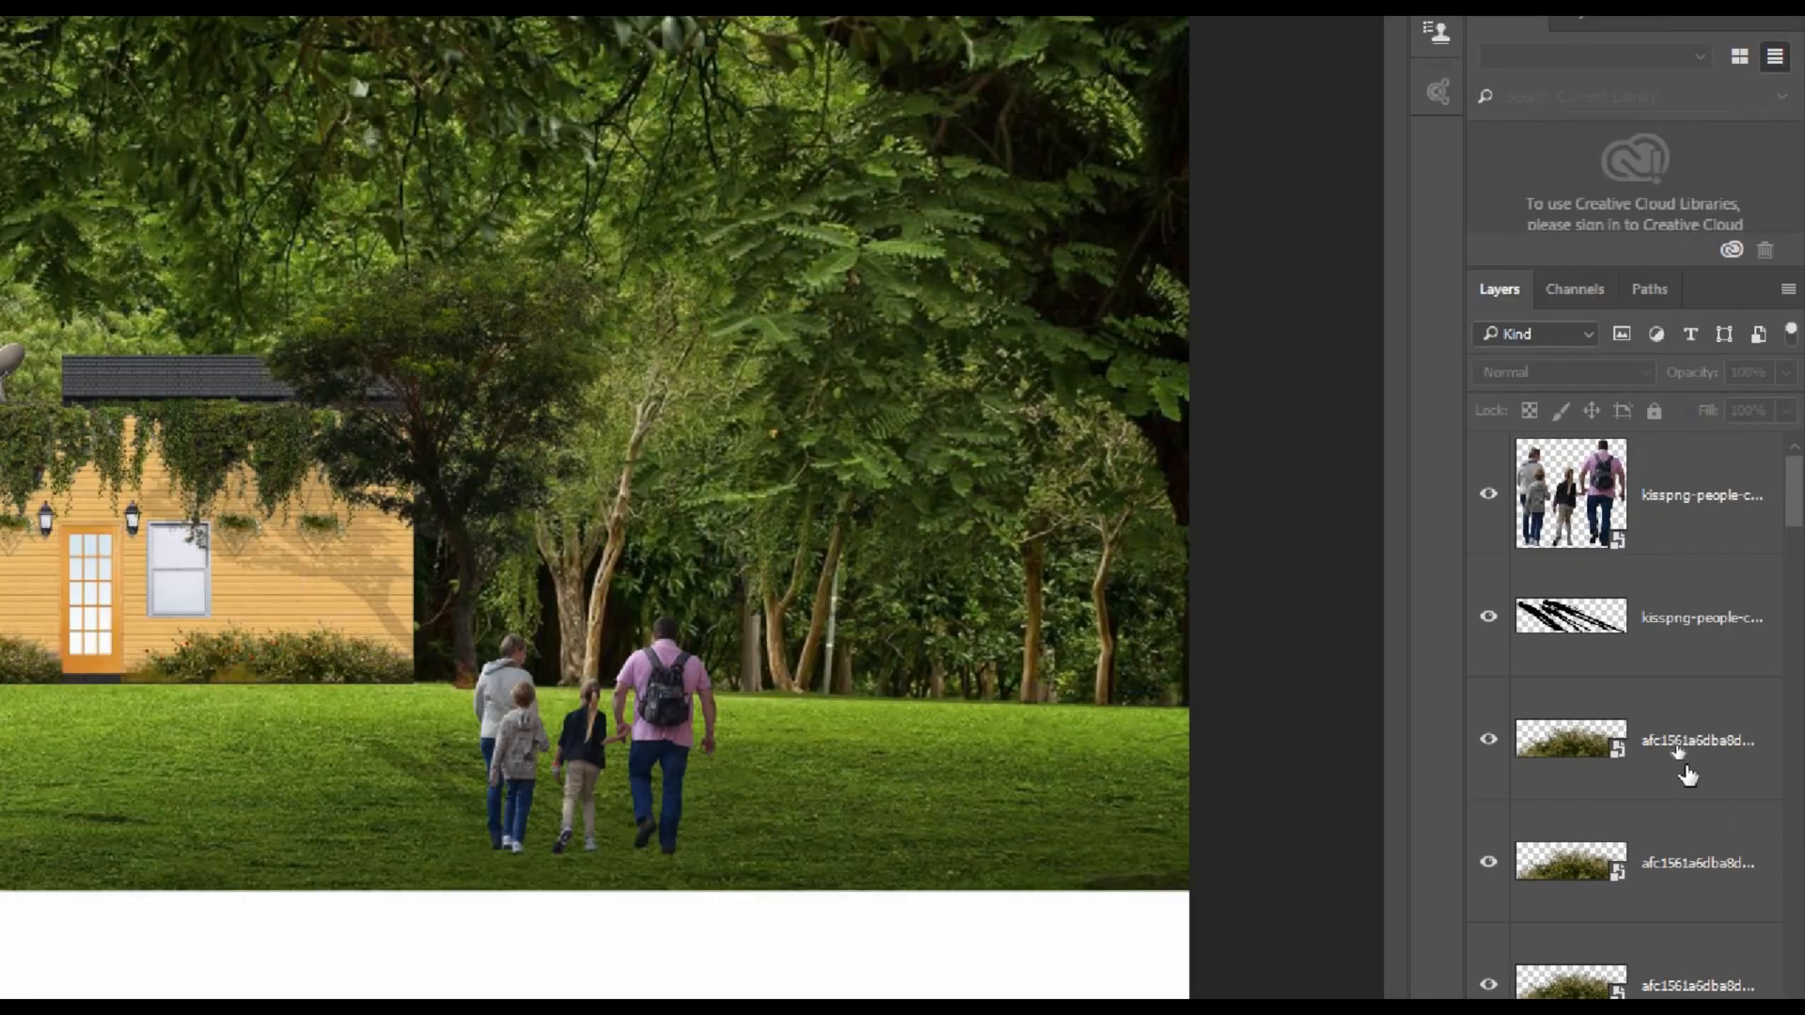
{"action": "scroll", "coordinate": [1682, 762], "scroll_direction": "down", "scroll_amount": 2}
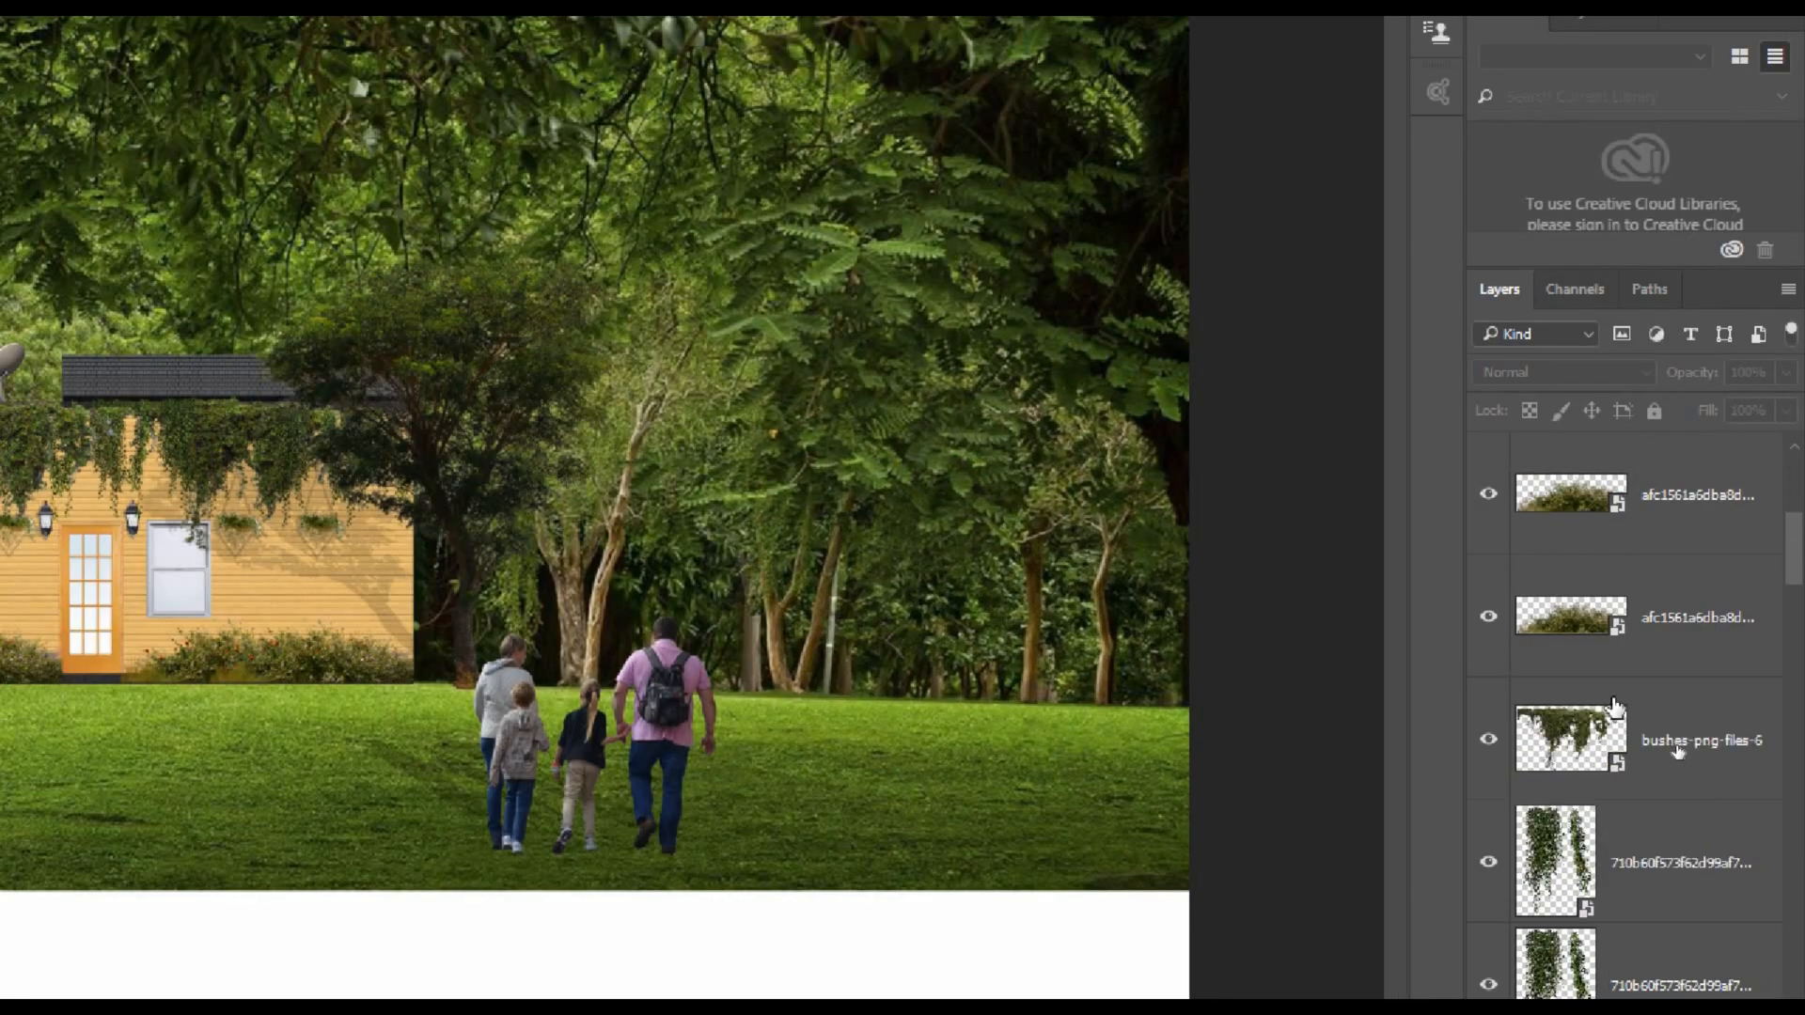
{"action": "scroll", "coordinate": [1678, 750], "scroll_direction": "down", "scroll_amount": 3}
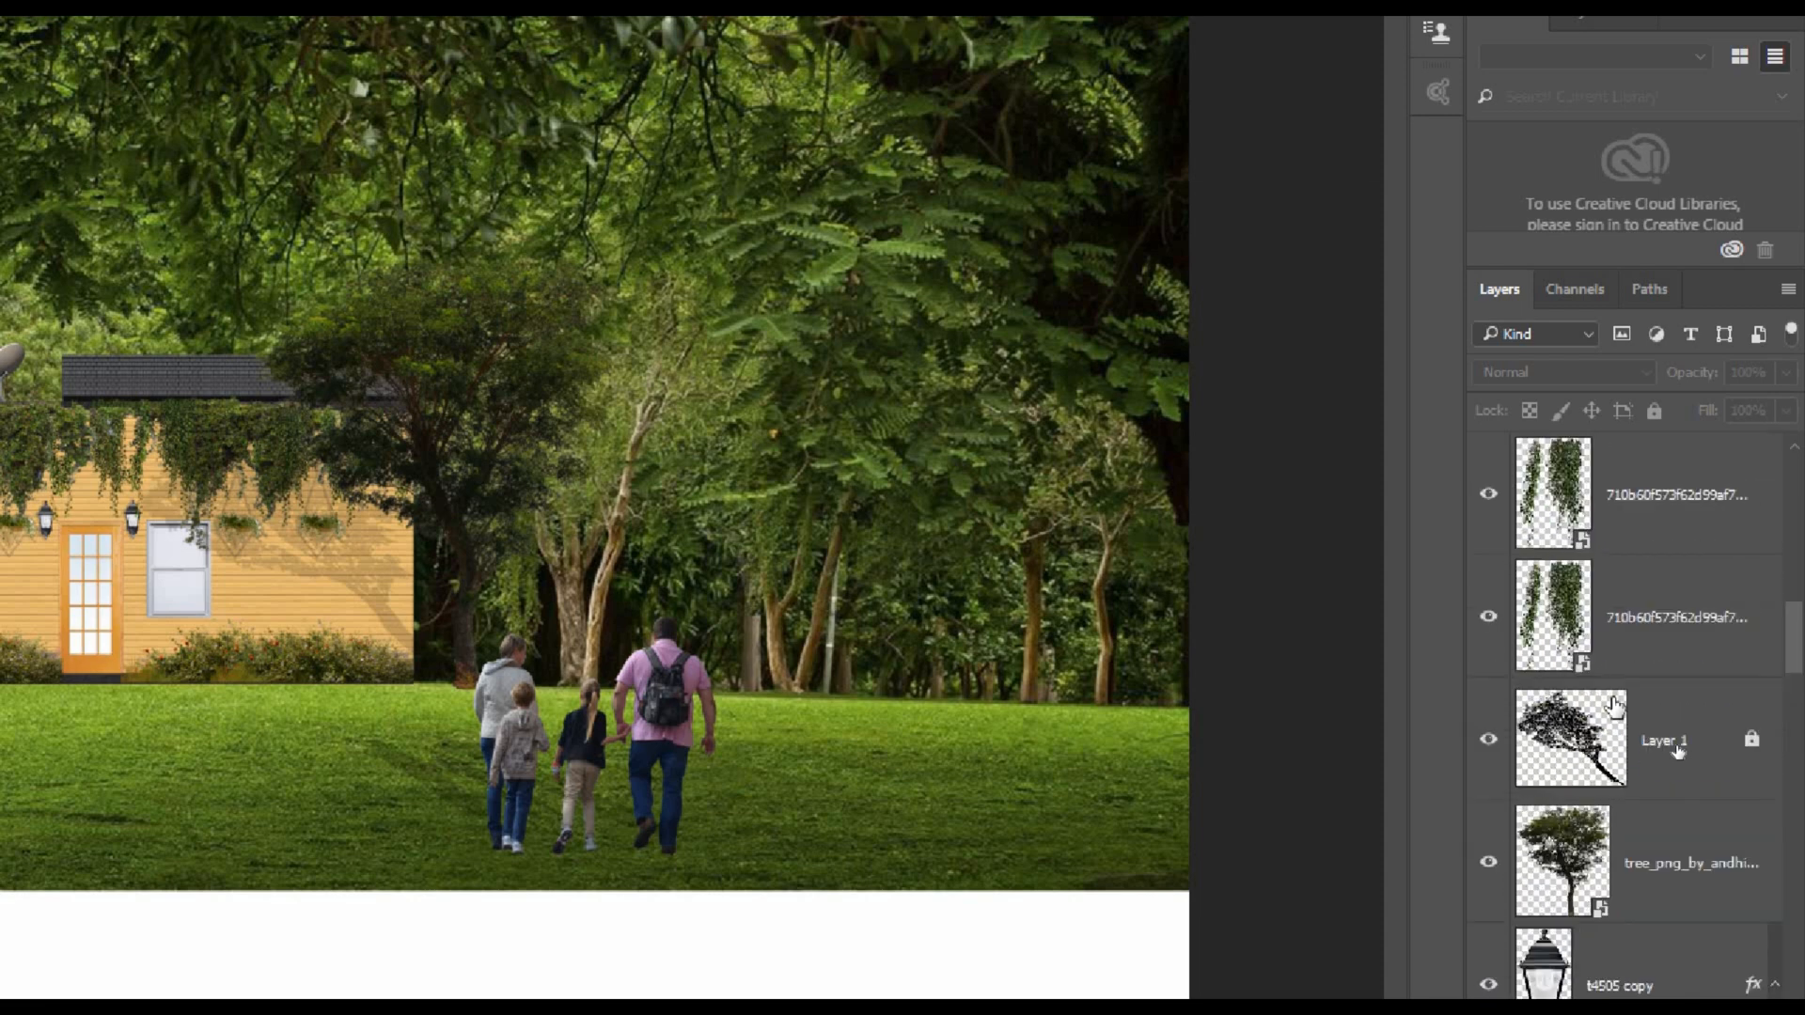
{"action": "scroll", "coordinate": [1678, 750], "scroll_direction": "up", "scroll_amount": 5}
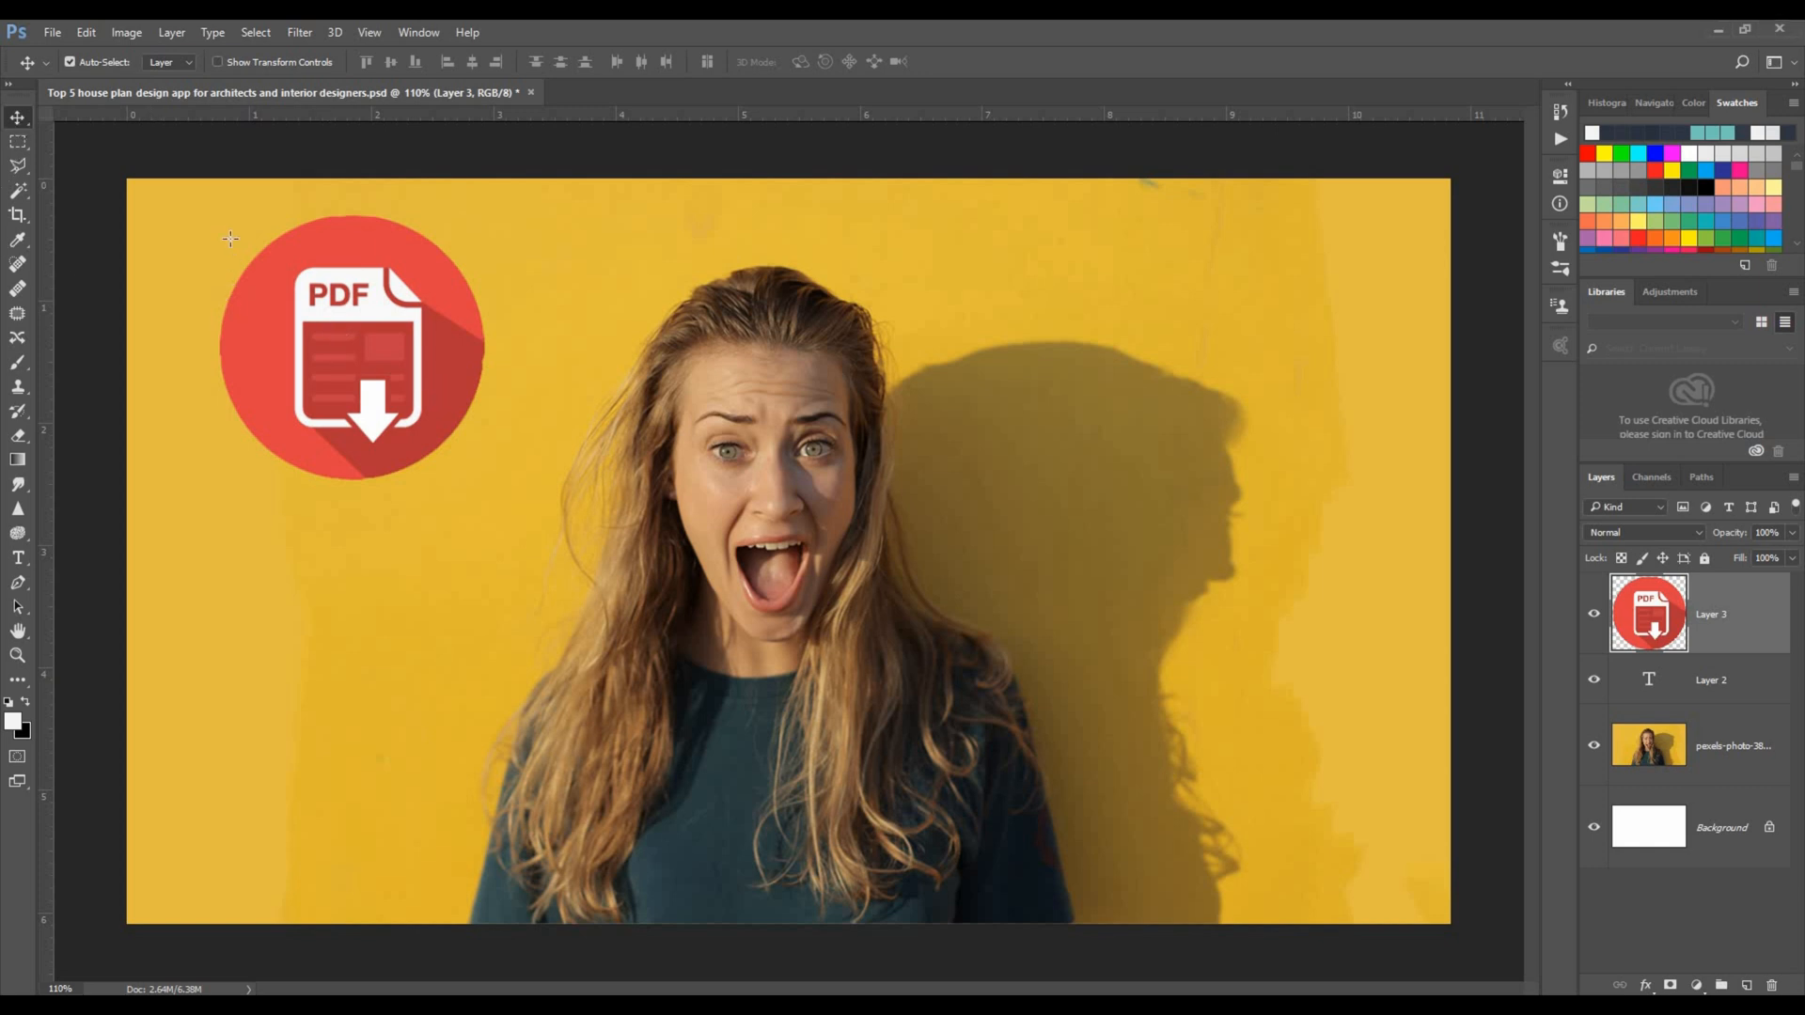
Try copying the PDF icon from its own layer with a rectangular selection around it, and delete the pasted layer.
{"action": "key", "text": "m"}
{"action": "left_click_drag", "start_coordinate": [164, 194], "coordinate": [549, 513]}
{"action": "key", "text": "ctrl+c"}
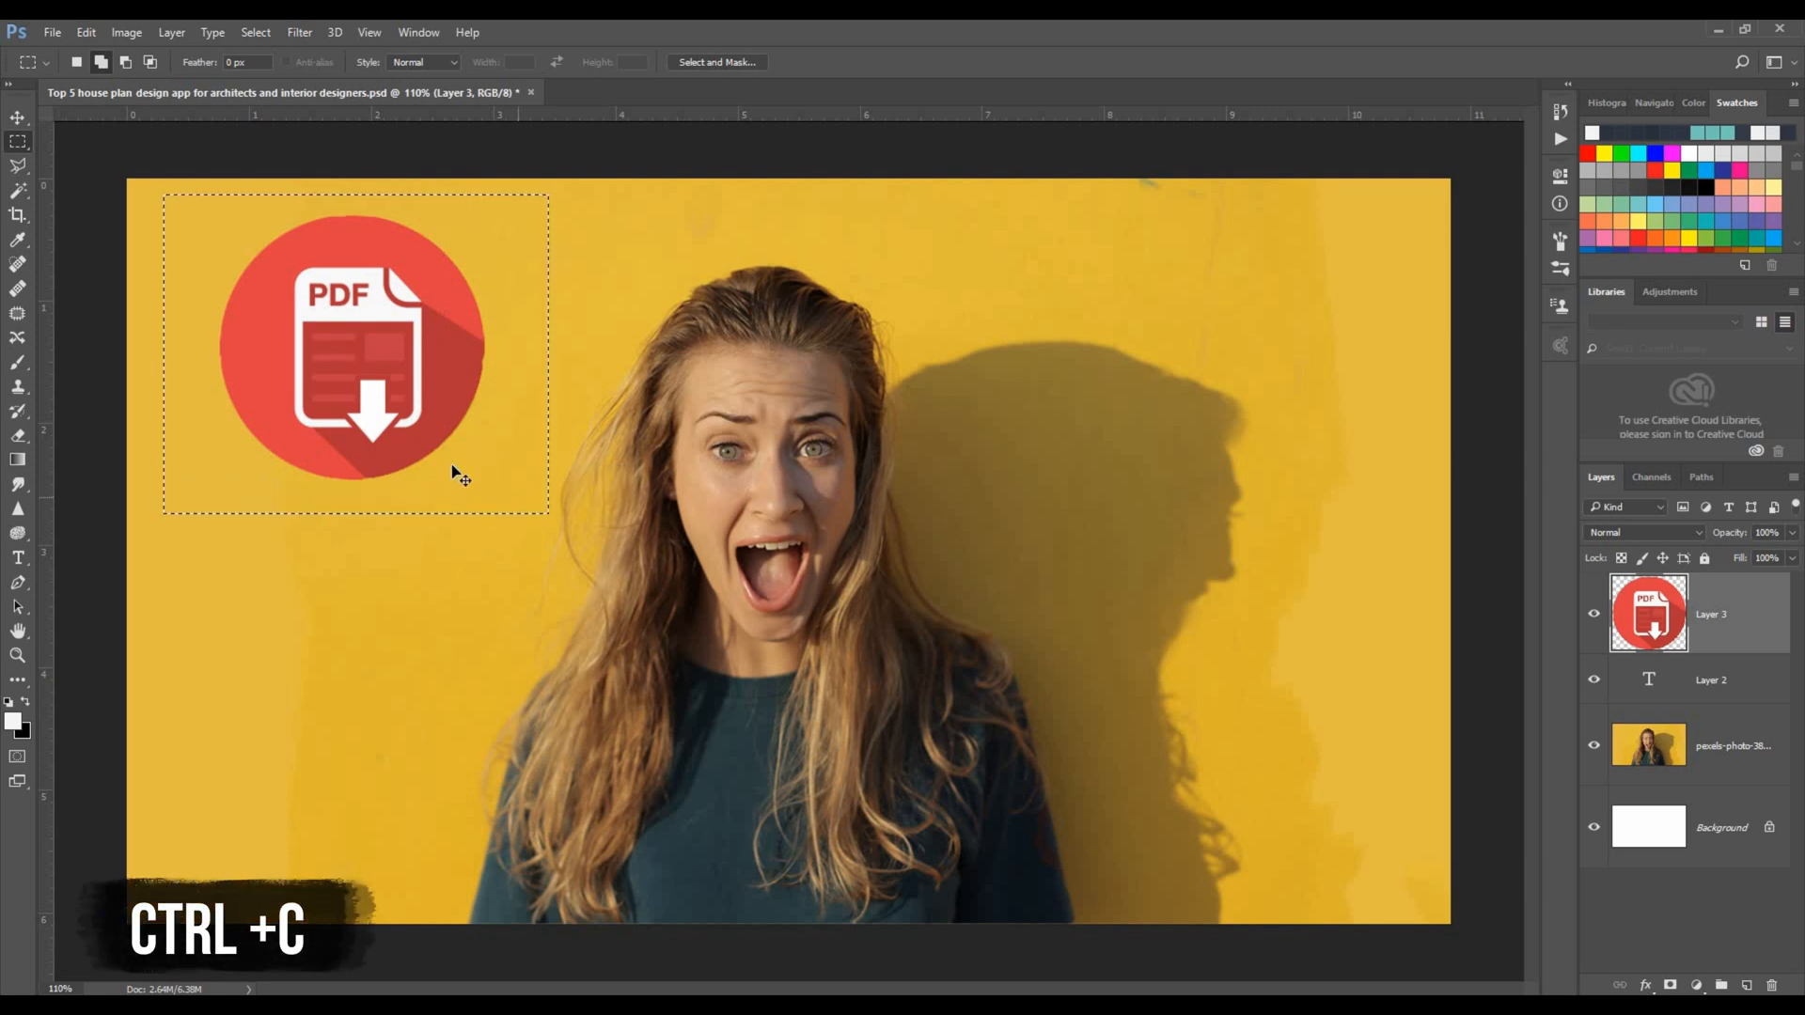
{"action": "key", "text": "ctrl+v"}
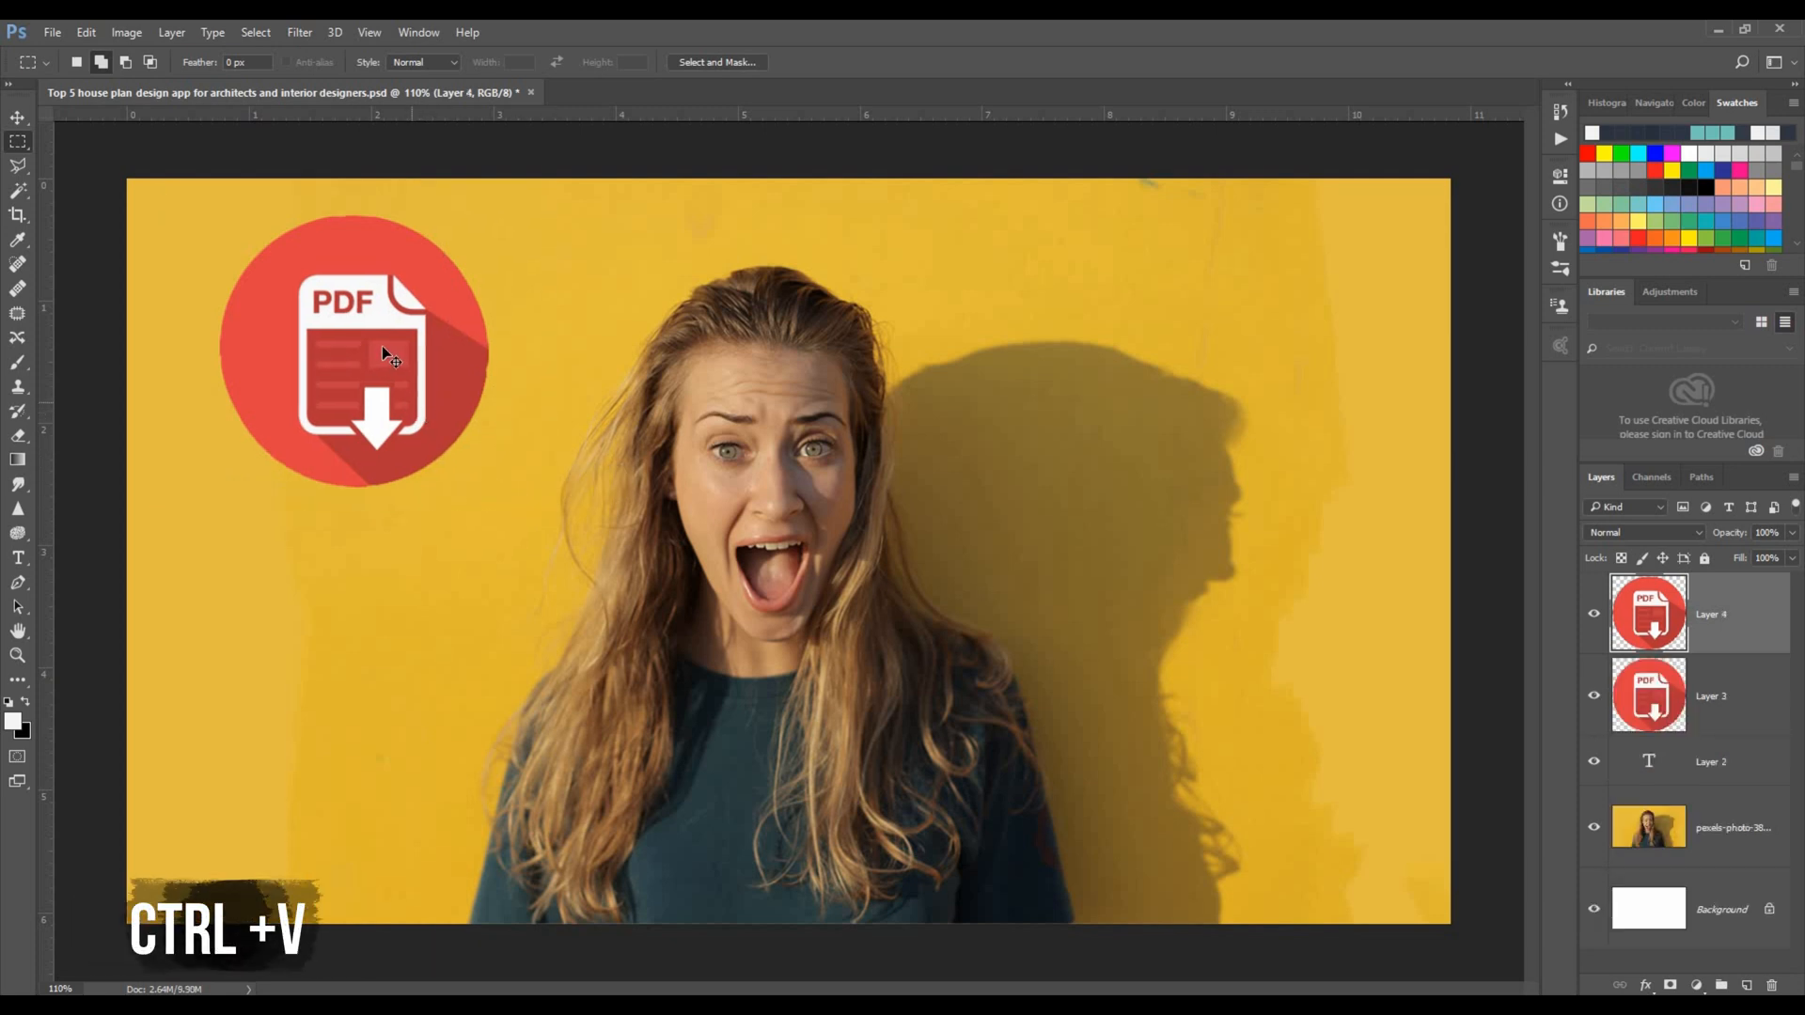
{"action": "key", "text": "v"}
{"action": "scroll", "coordinate": [216, 197], "scroll_direction": "up", "scroll_amount": 5}
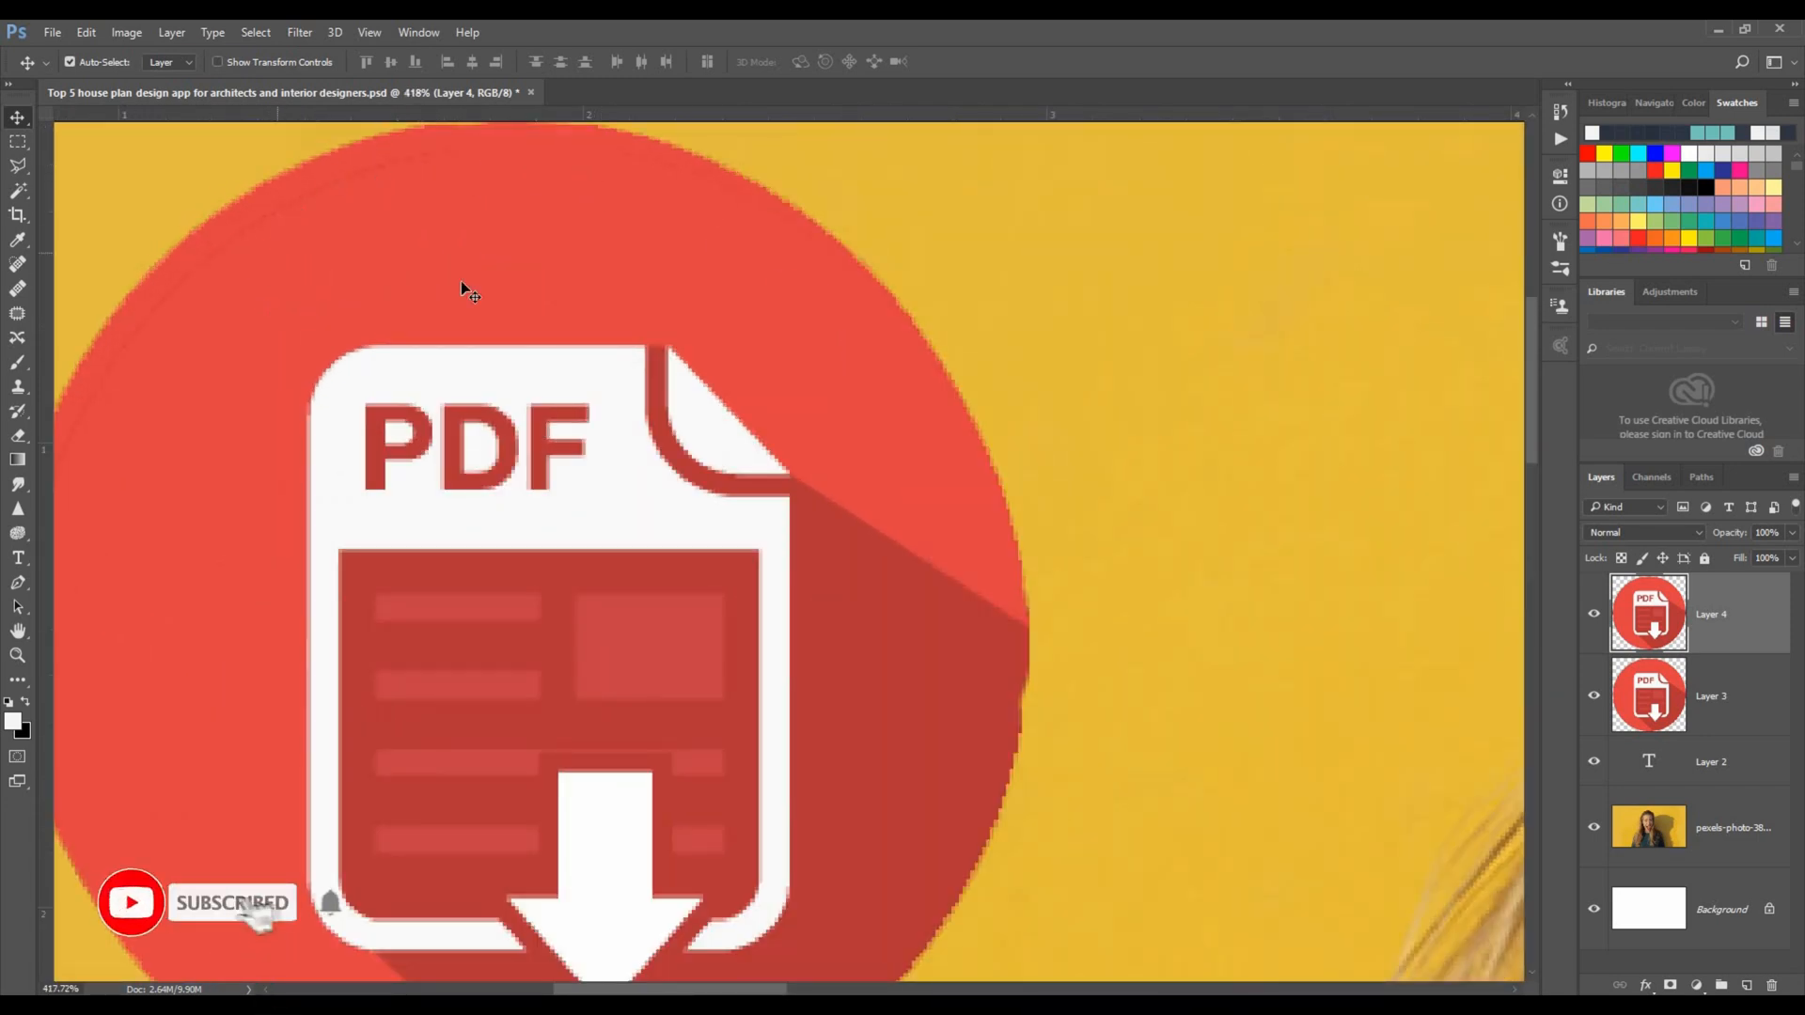
{"action": "scroll", "coordinate": [460, 280], "scroll_direction": "down", "scroll_amount": 5}
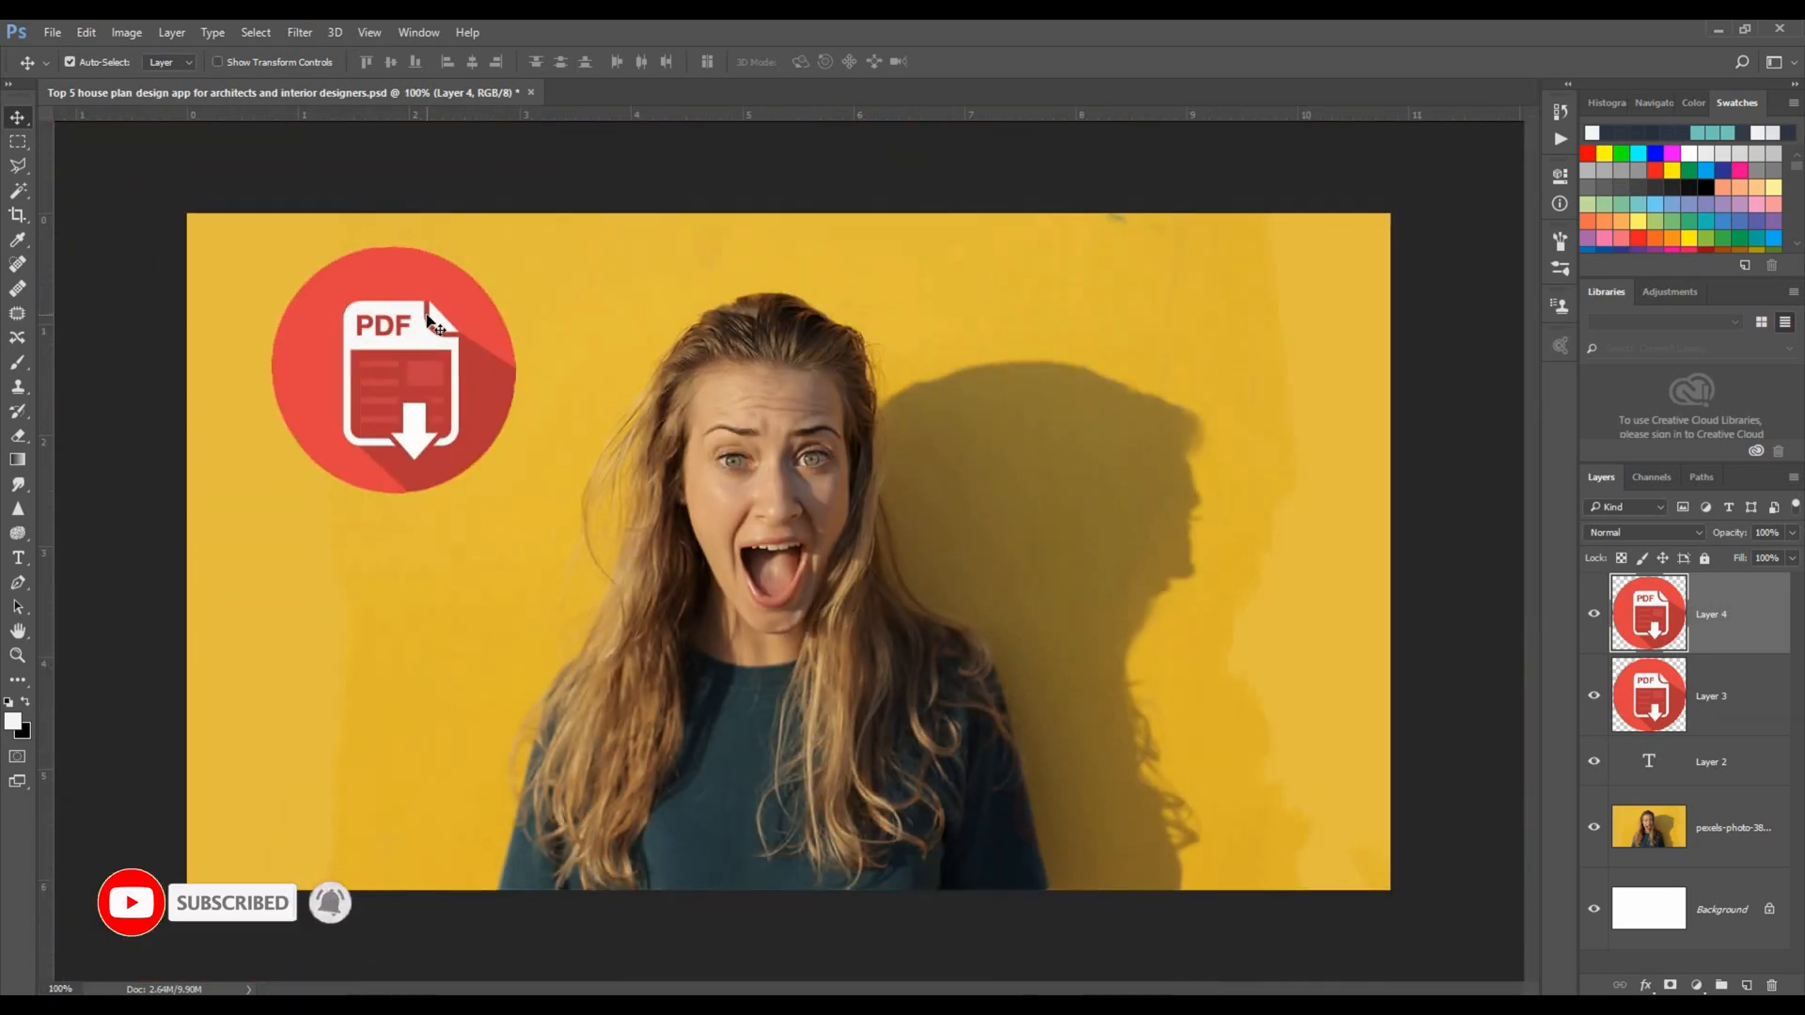
{"action": "right_click", "coordinate": [1713, 614]}
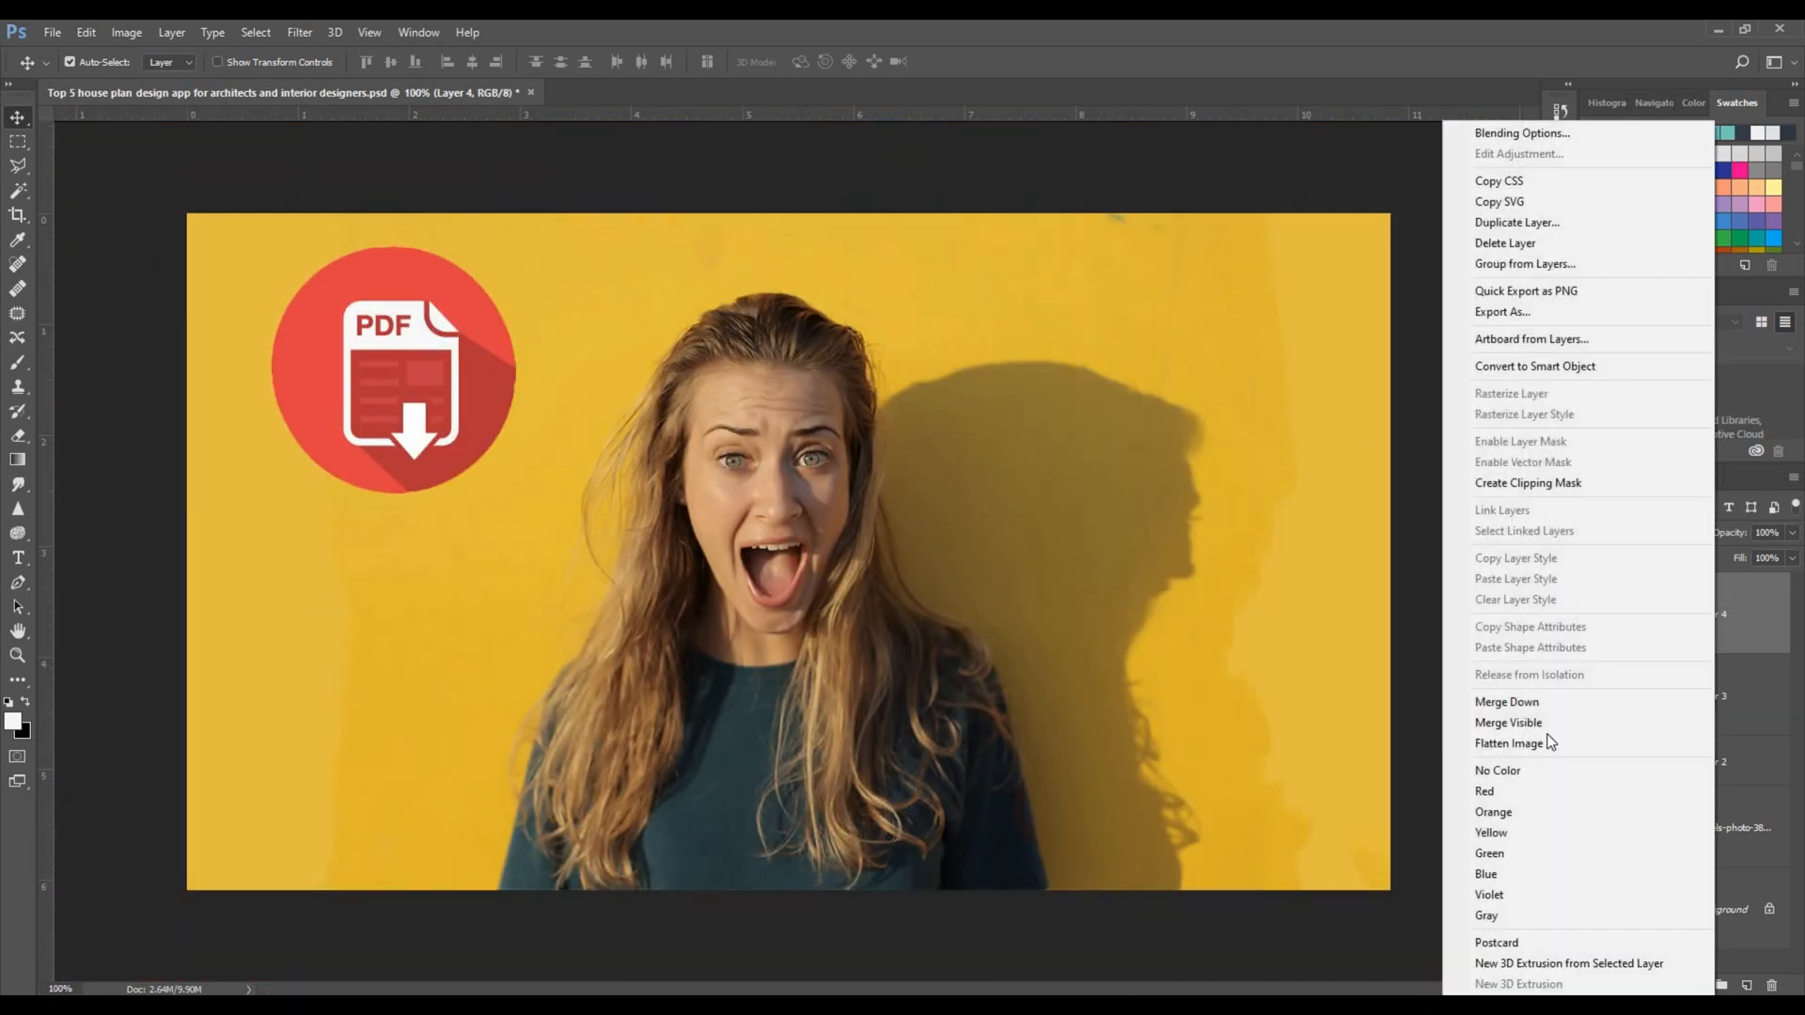
{"action": "left_click", "coordinate": [1514, 243]}
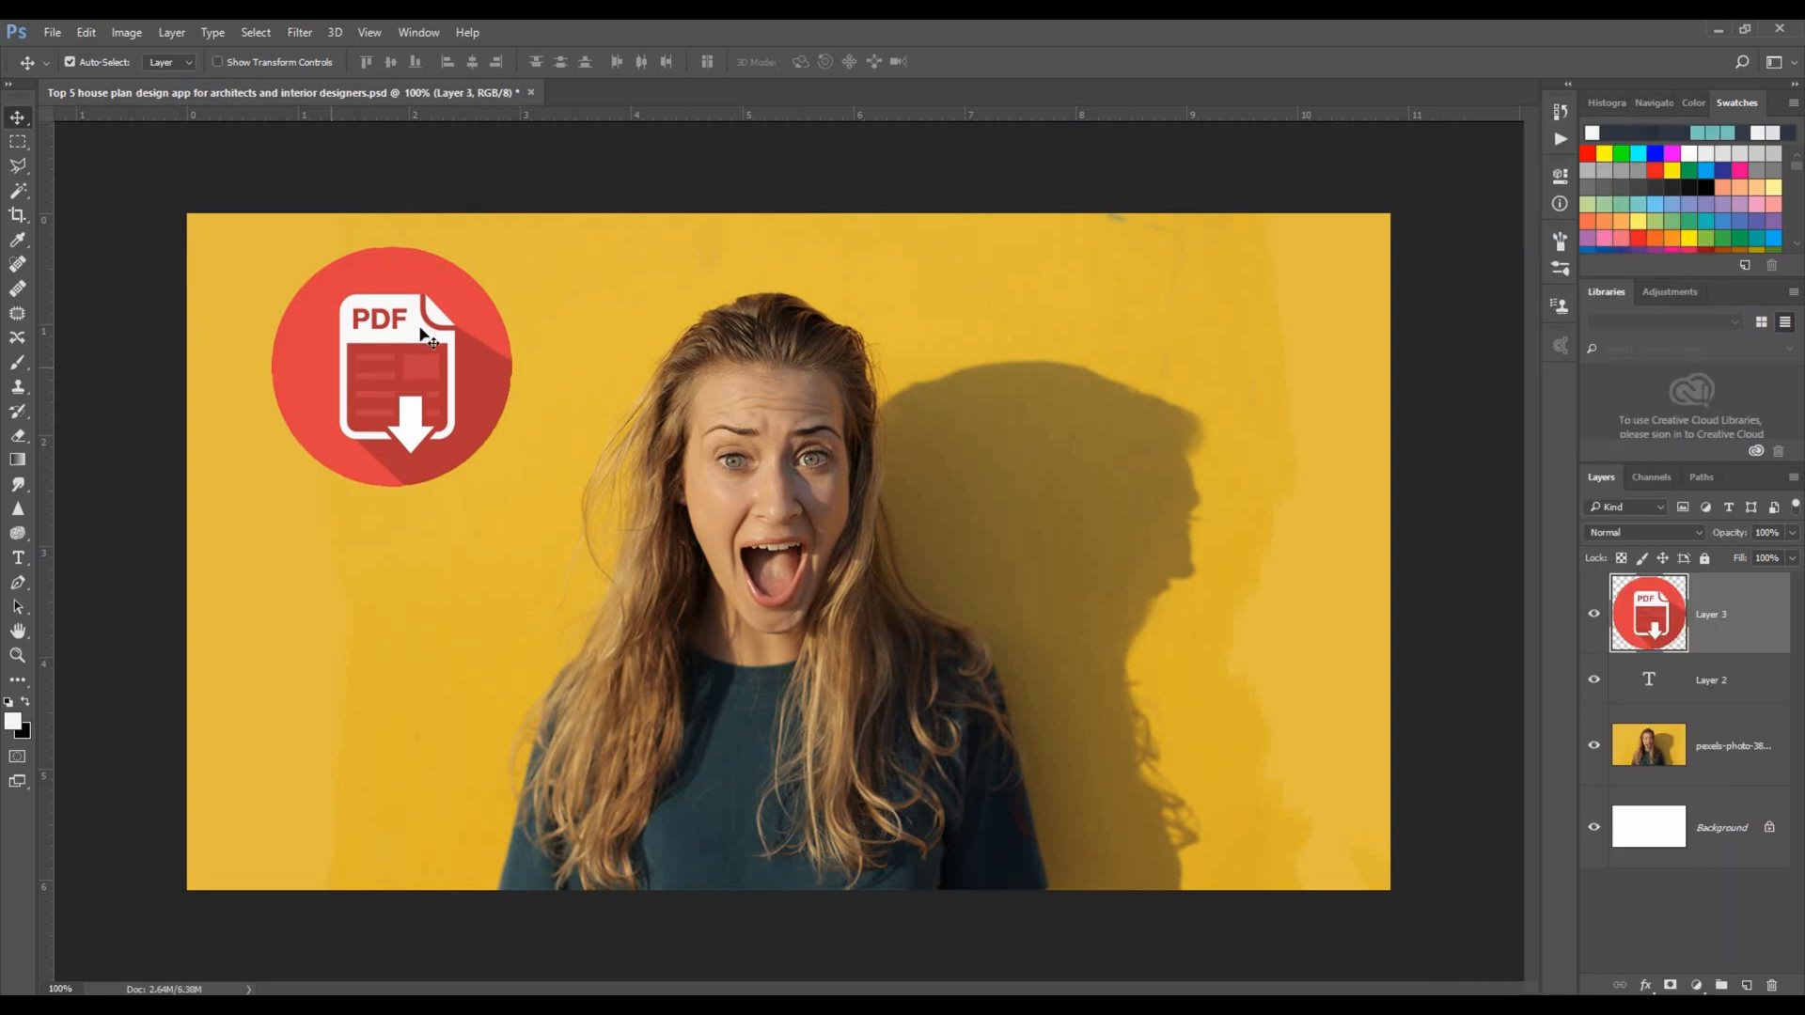
Select a rectangle around the PDF icon and paste a merged copy of it with the yellow background onto a new layer.
{"action": "left_click", "coordinate": [18, 141]}
{"action": "left_click_drag", "start_coordinate": [229, 241], "coordinate": [436, 445]}
{"action": "left_click_drag", "start_coordinate": [525, 537], "coordinate": [527, 535]}
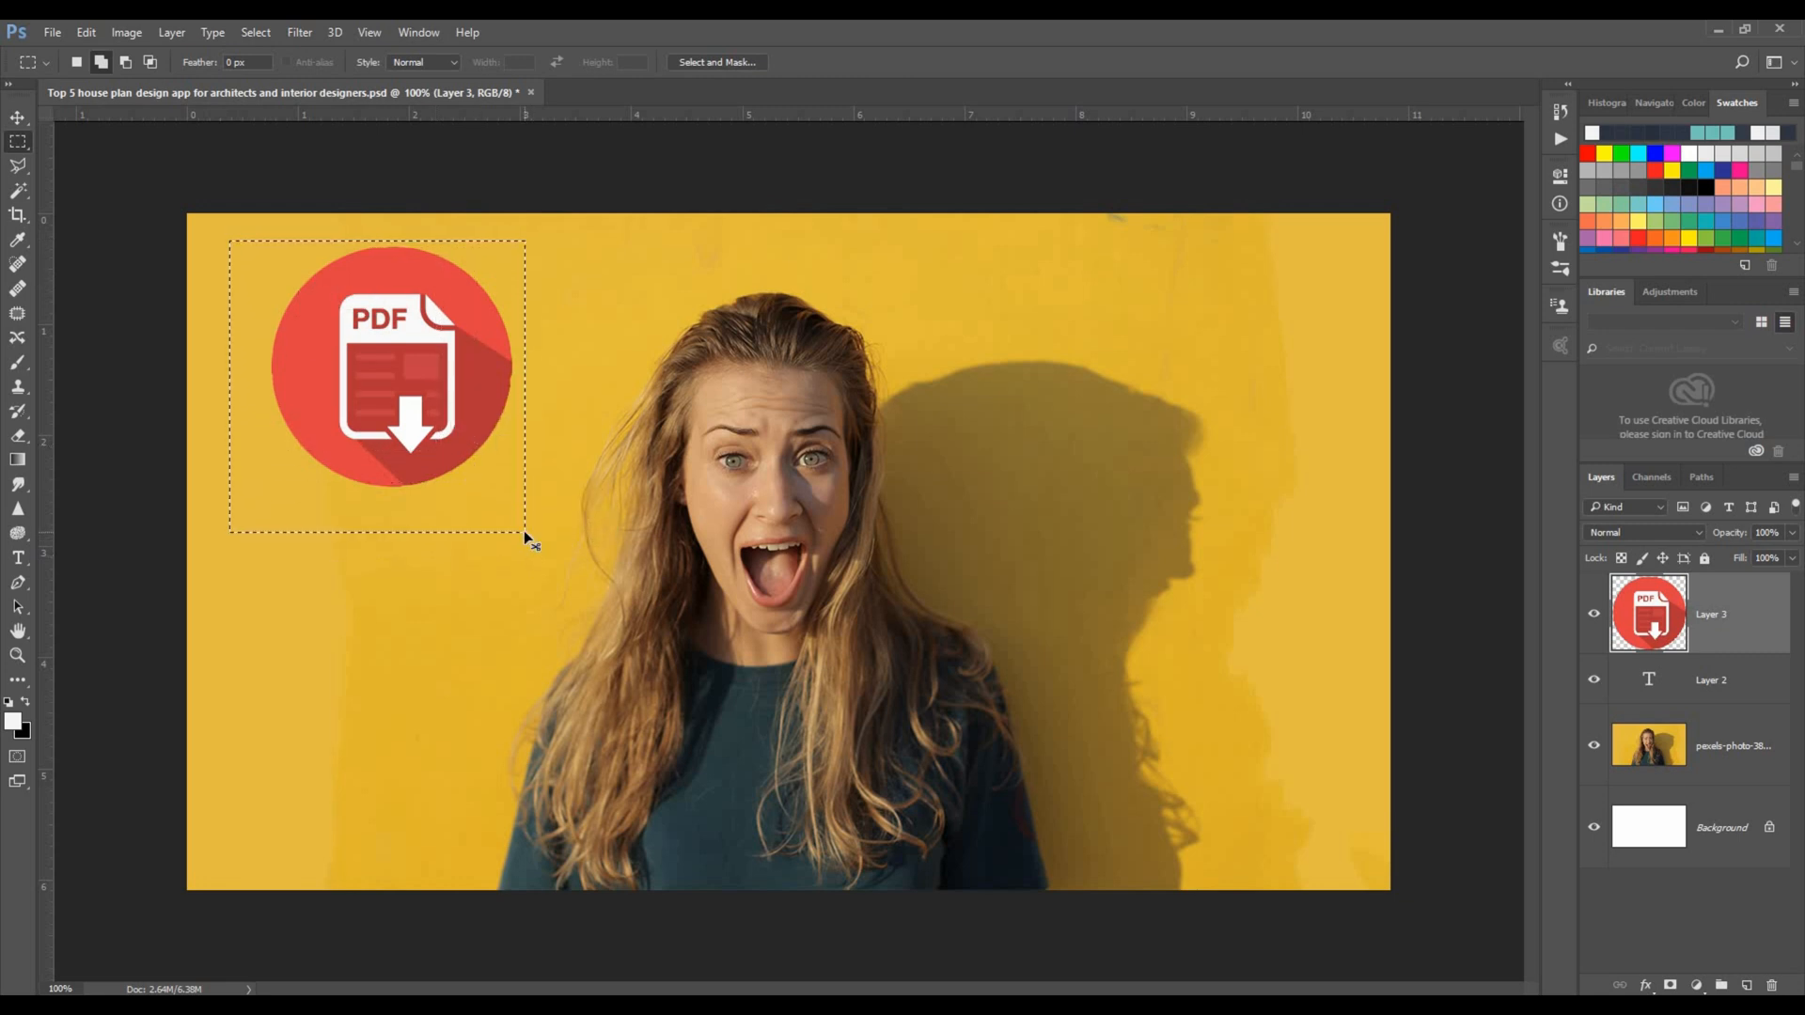
{"action": "key", "text": "ctrl+shift+c"}
{"action": "key", "text": "ctrl+v"}
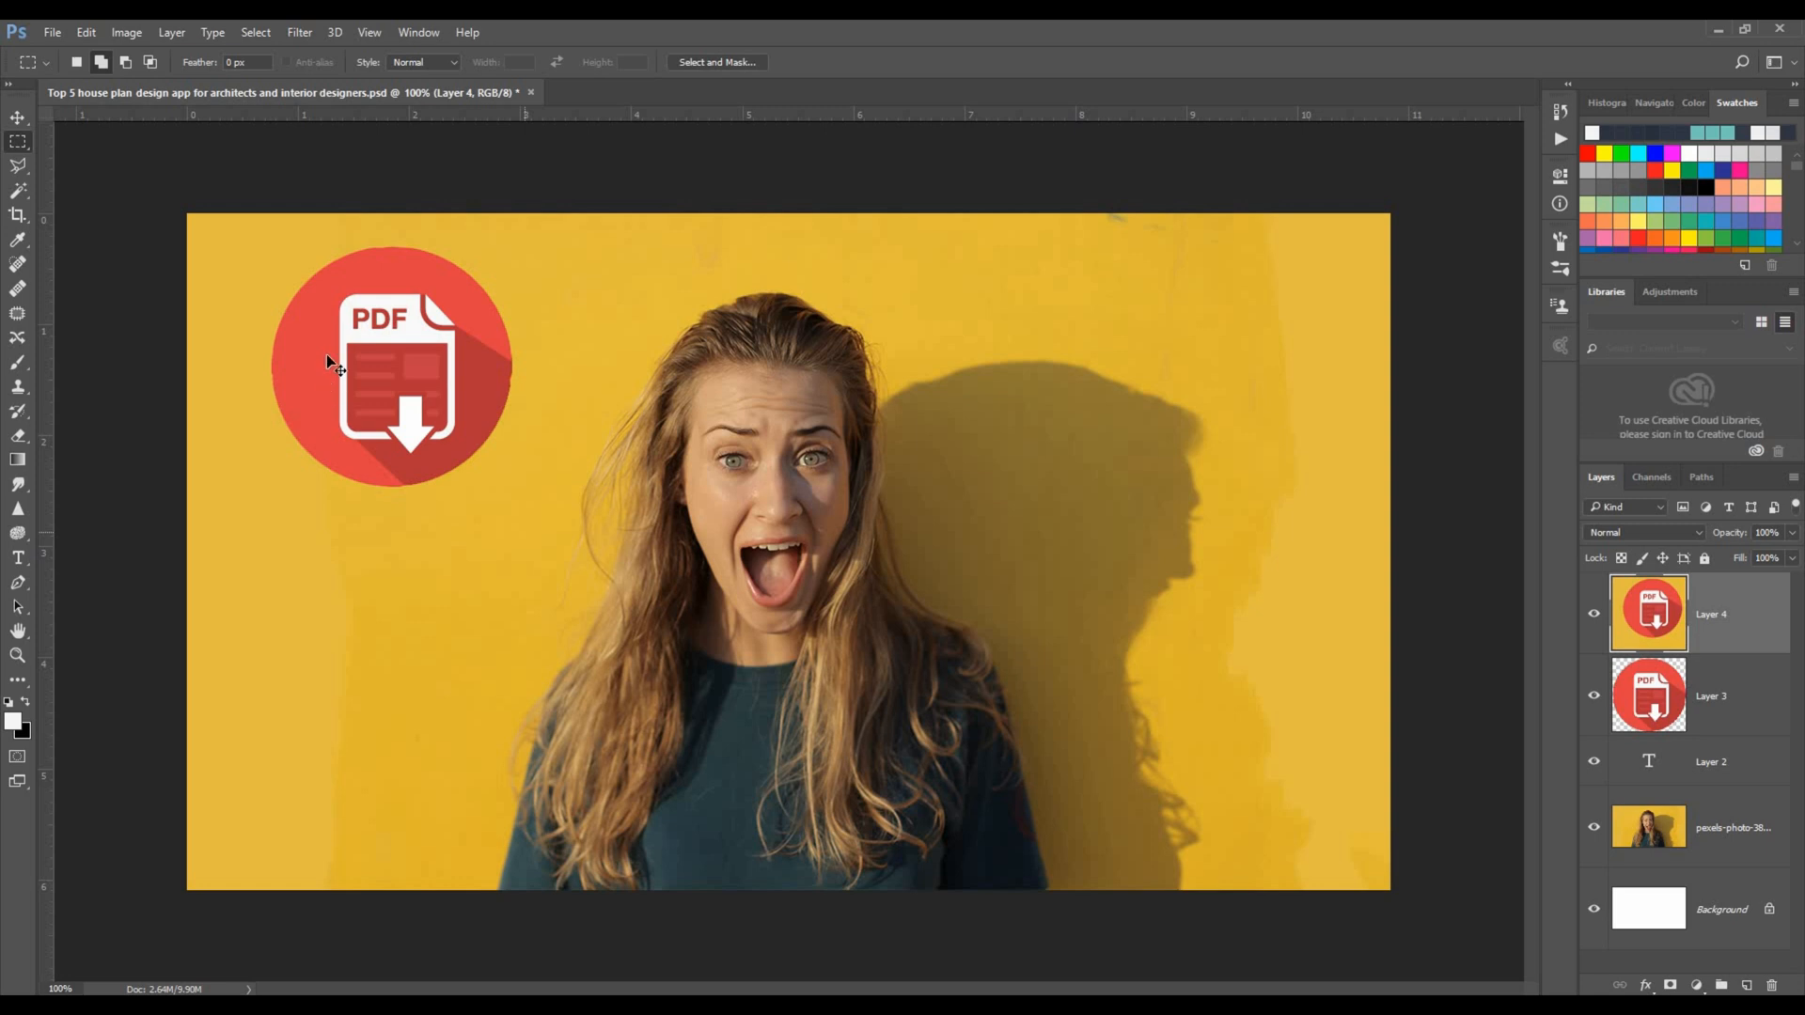
Move the merged PDF icon copy about 2.35 cm right and 0.03 cm down, and shift it farther right across the photo.
{"action": "key", "text": "v"}
{"action": "scroll", "coordinate": [306, 282], "scroll_direction": "up", "scroll_amount": 5}
{"action": "left_click_drag", "start_coordinate": [584, 330], "coordinate": [1088, 326]}
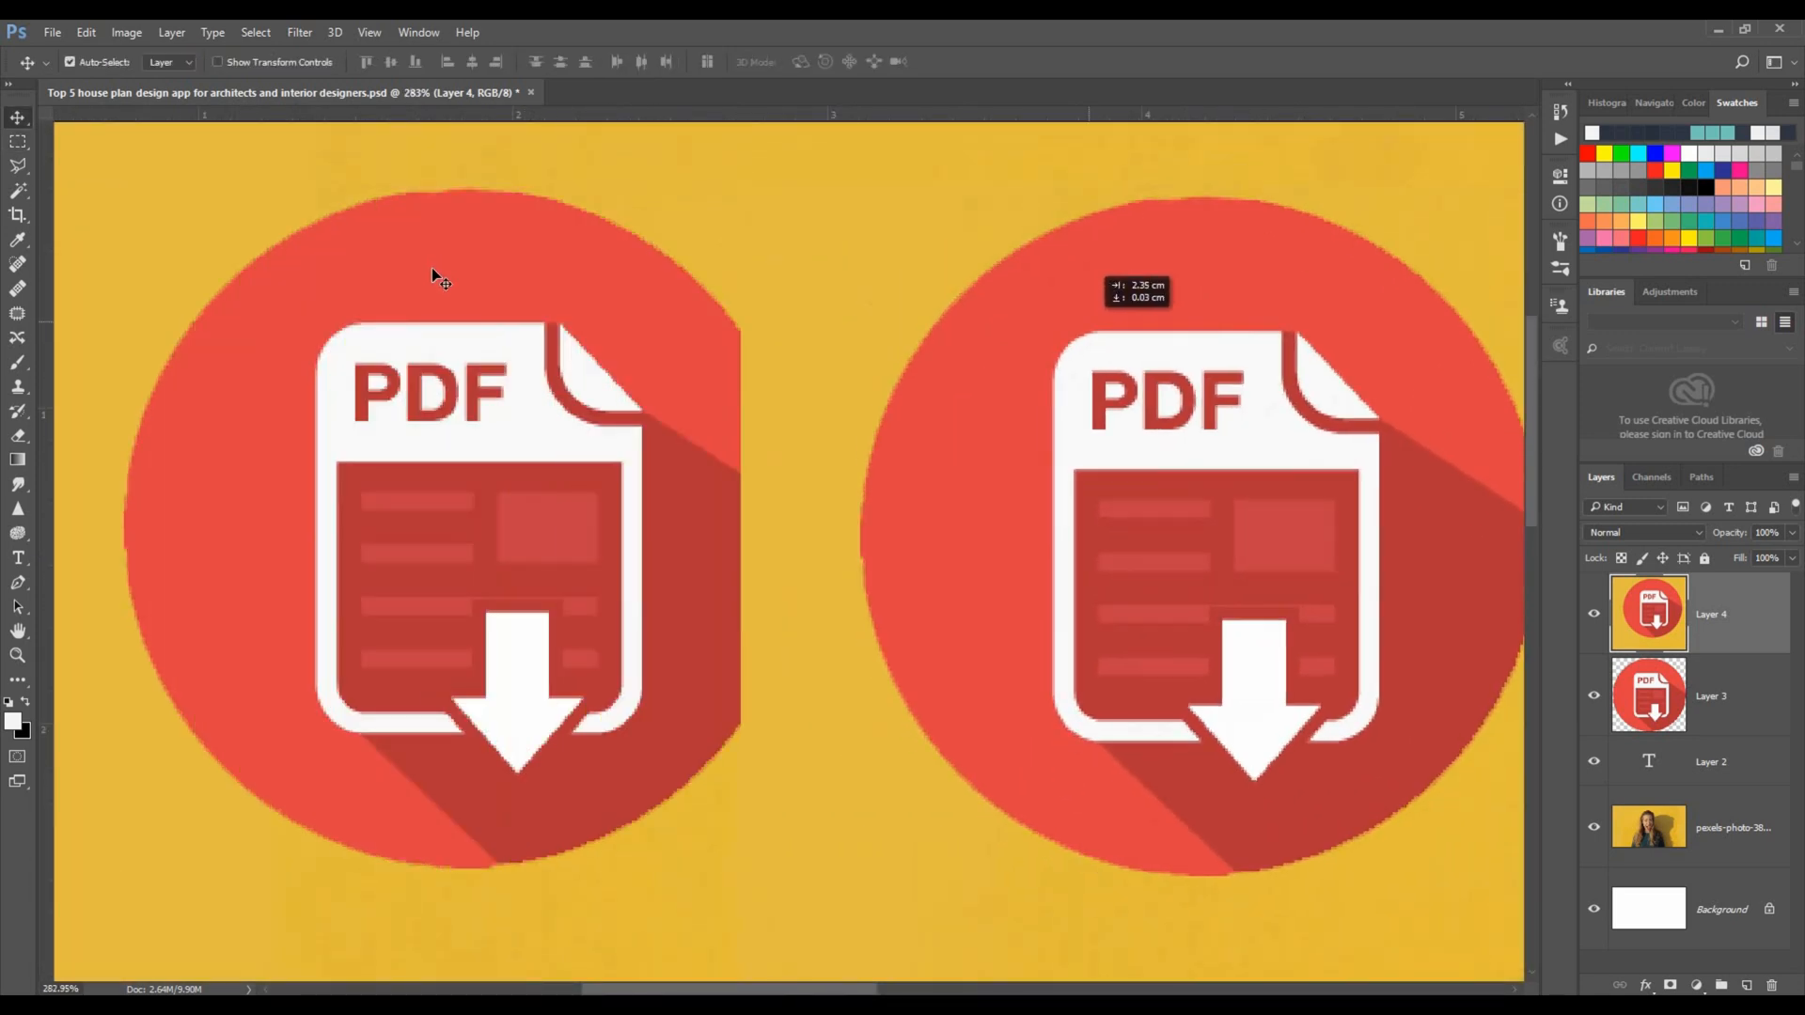
{"action": "scroll", "coordinate": [562, 277], "scroll_direction": "down", "scroll_amount": 3}
{"action": "scroll", "coordinate": [1149, 393], "scroll_direction": "down", "scroll_amount": 4}
{"action": "left_click_drag", "start_coordinate": [673, 395], "coordinate": [1145, 393]}
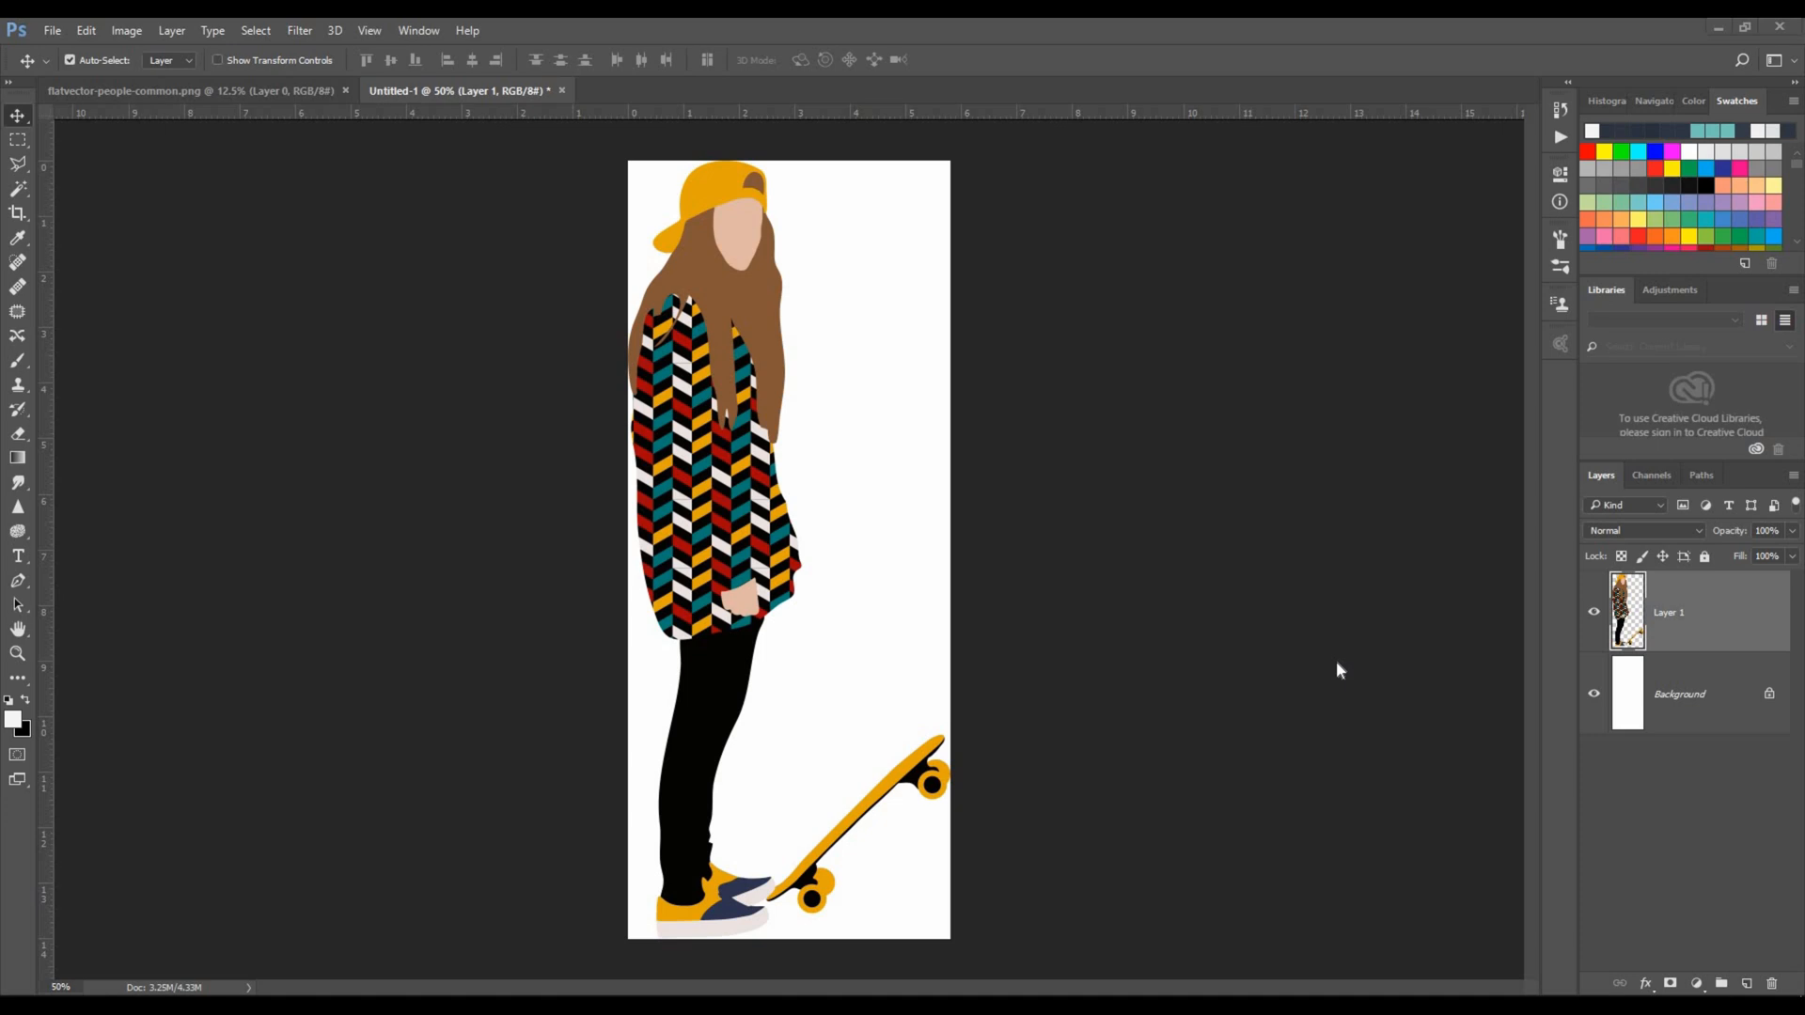
Add a drop shadow to the skateboard girl with angle 101°, distance 856 px, spread 32% and size 4 px, positioned directly on the canvas.
{"action": "right_click", "coordinate": [1692, 611]}
{"action": "left_click", "coordinate": [1494, 131]}
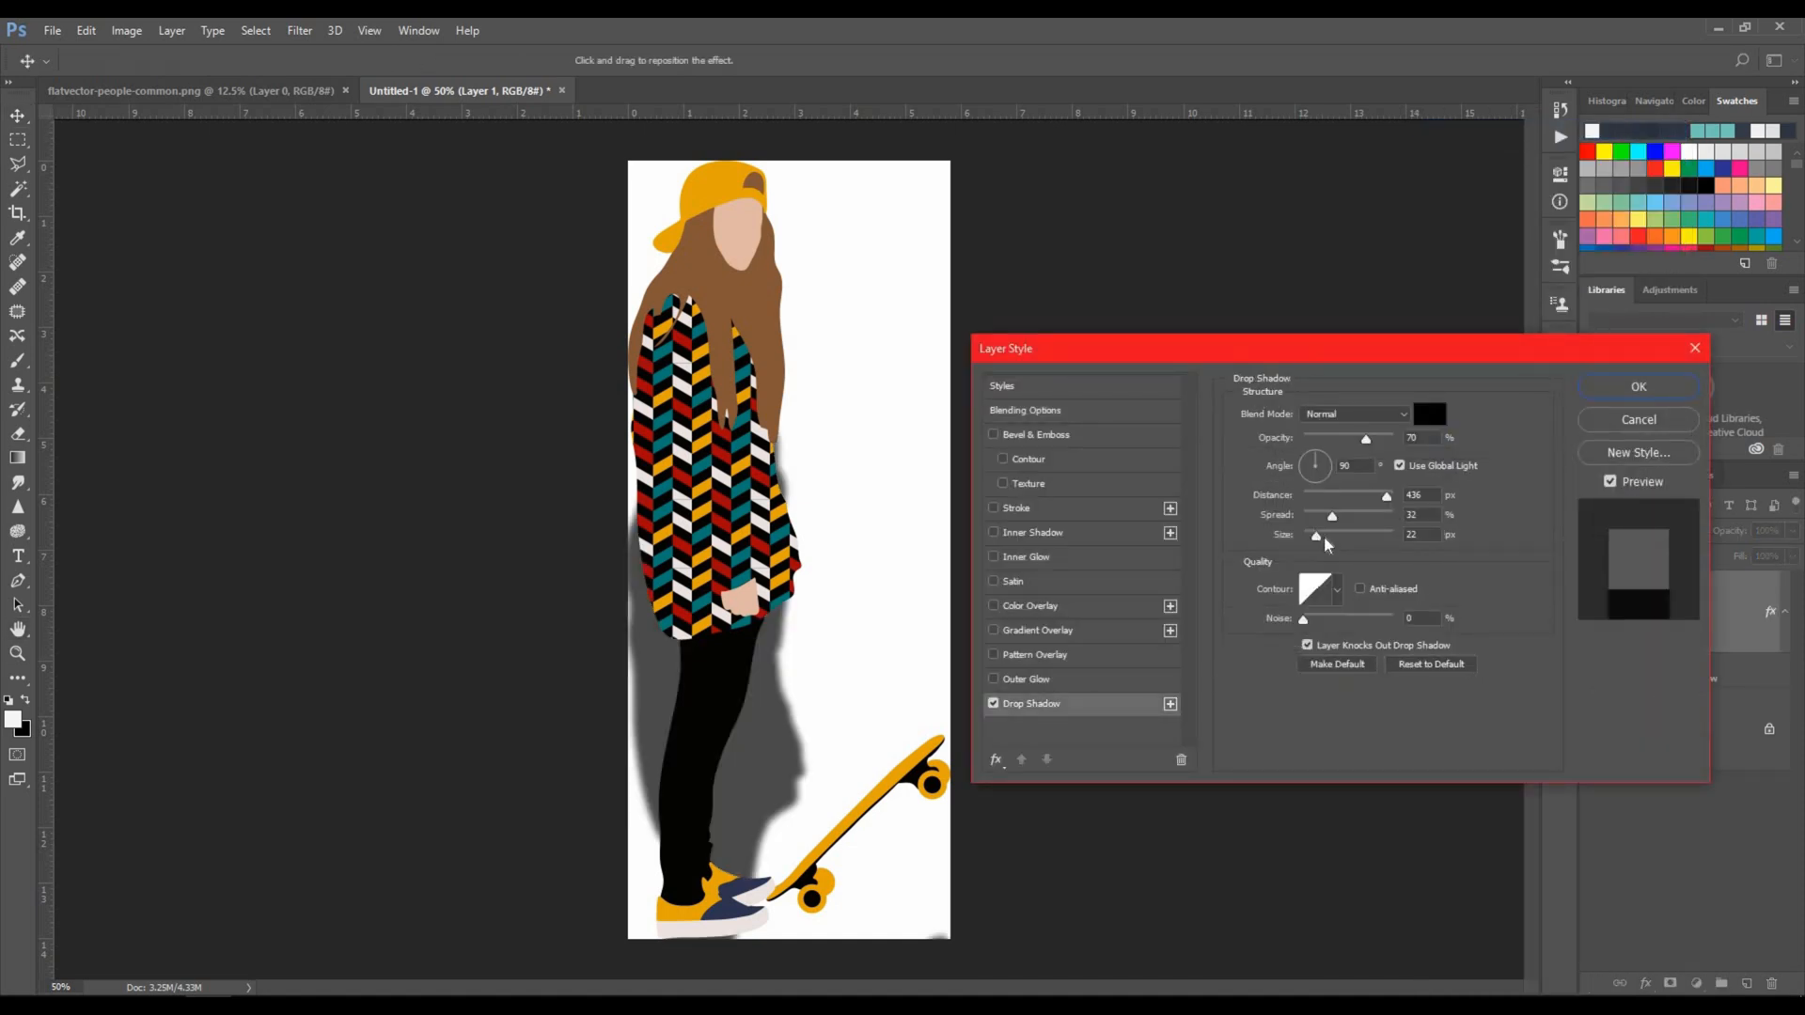
{"action": "left_click_drag", "start_coordinate": [1326, 541], "coordinate": [1306, 540]}
{"action": "left_click_drag", "start_coordinate": [771, 760], "coordinate": [786, 1014]}
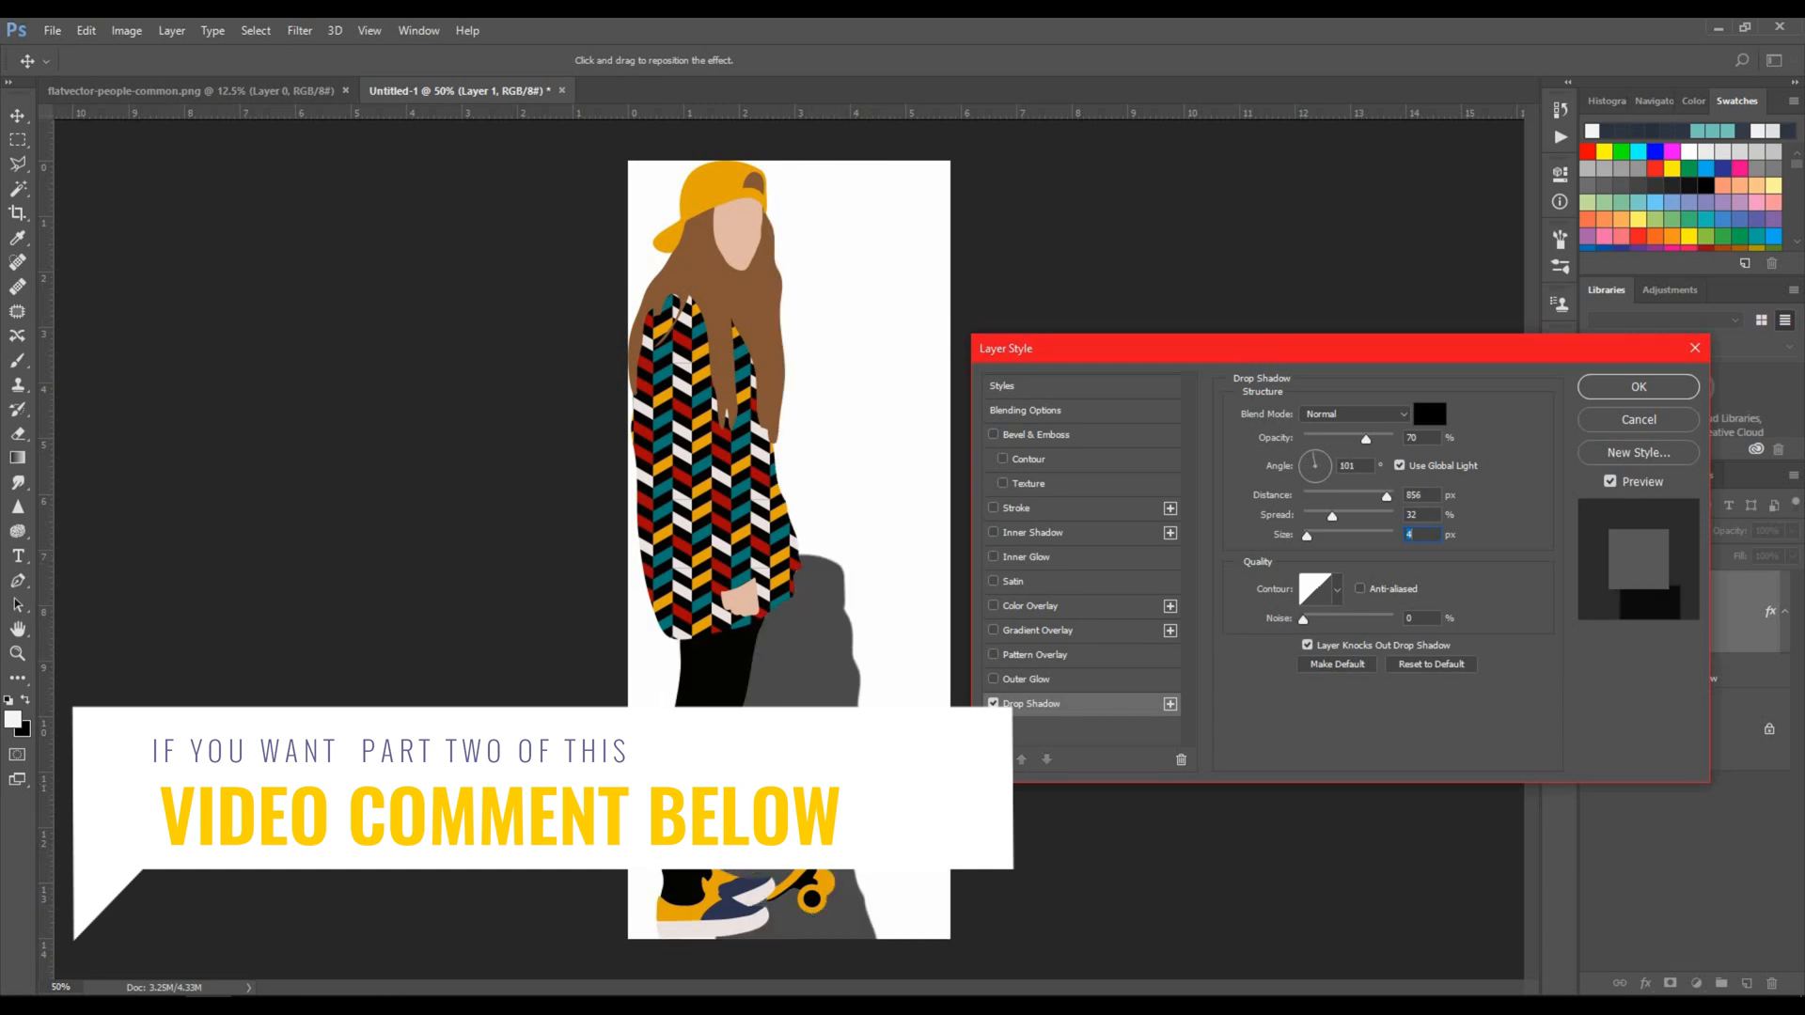
{"action": "left_click", "coordinate": [1626, 389]}
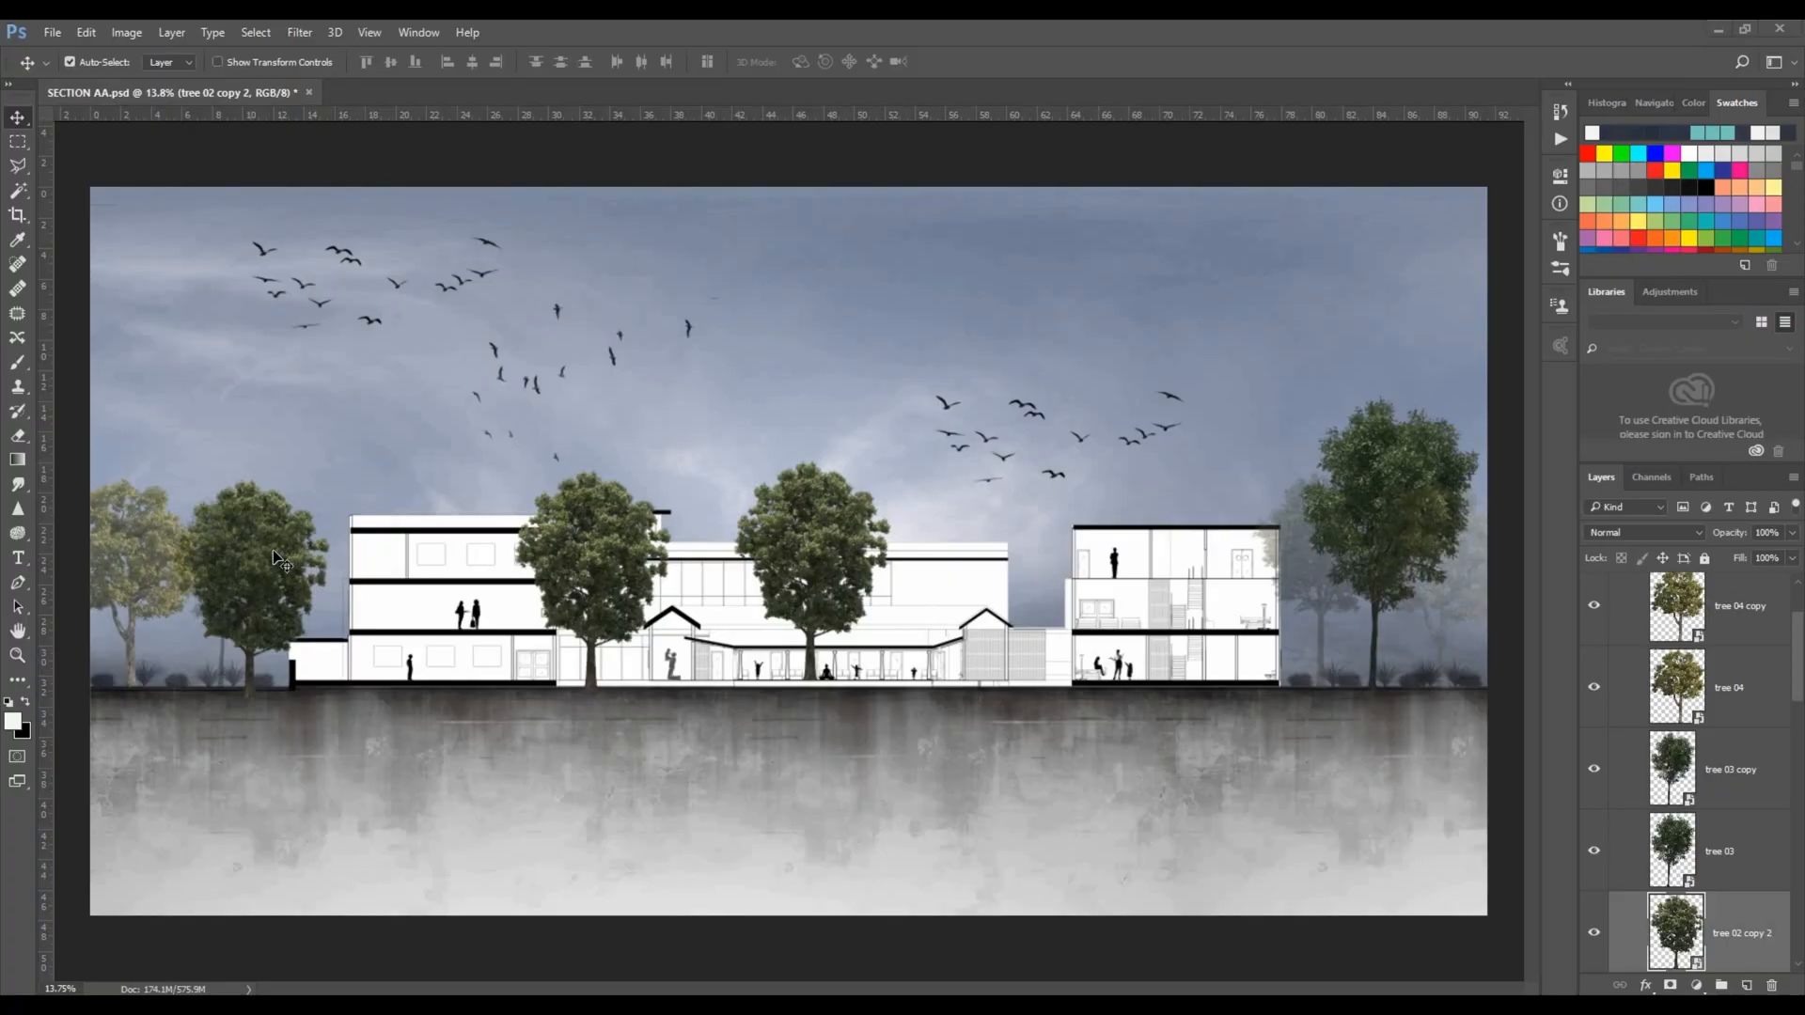
Move the two tree 02 copies on the building's left side next to the centre tree, and show the history list.
{"action": "left_click_drag", "start_coordinate": [172, 538], "coordinate": [859, 540]}
{"action": "left_click", "coordinate": [859, 542]}
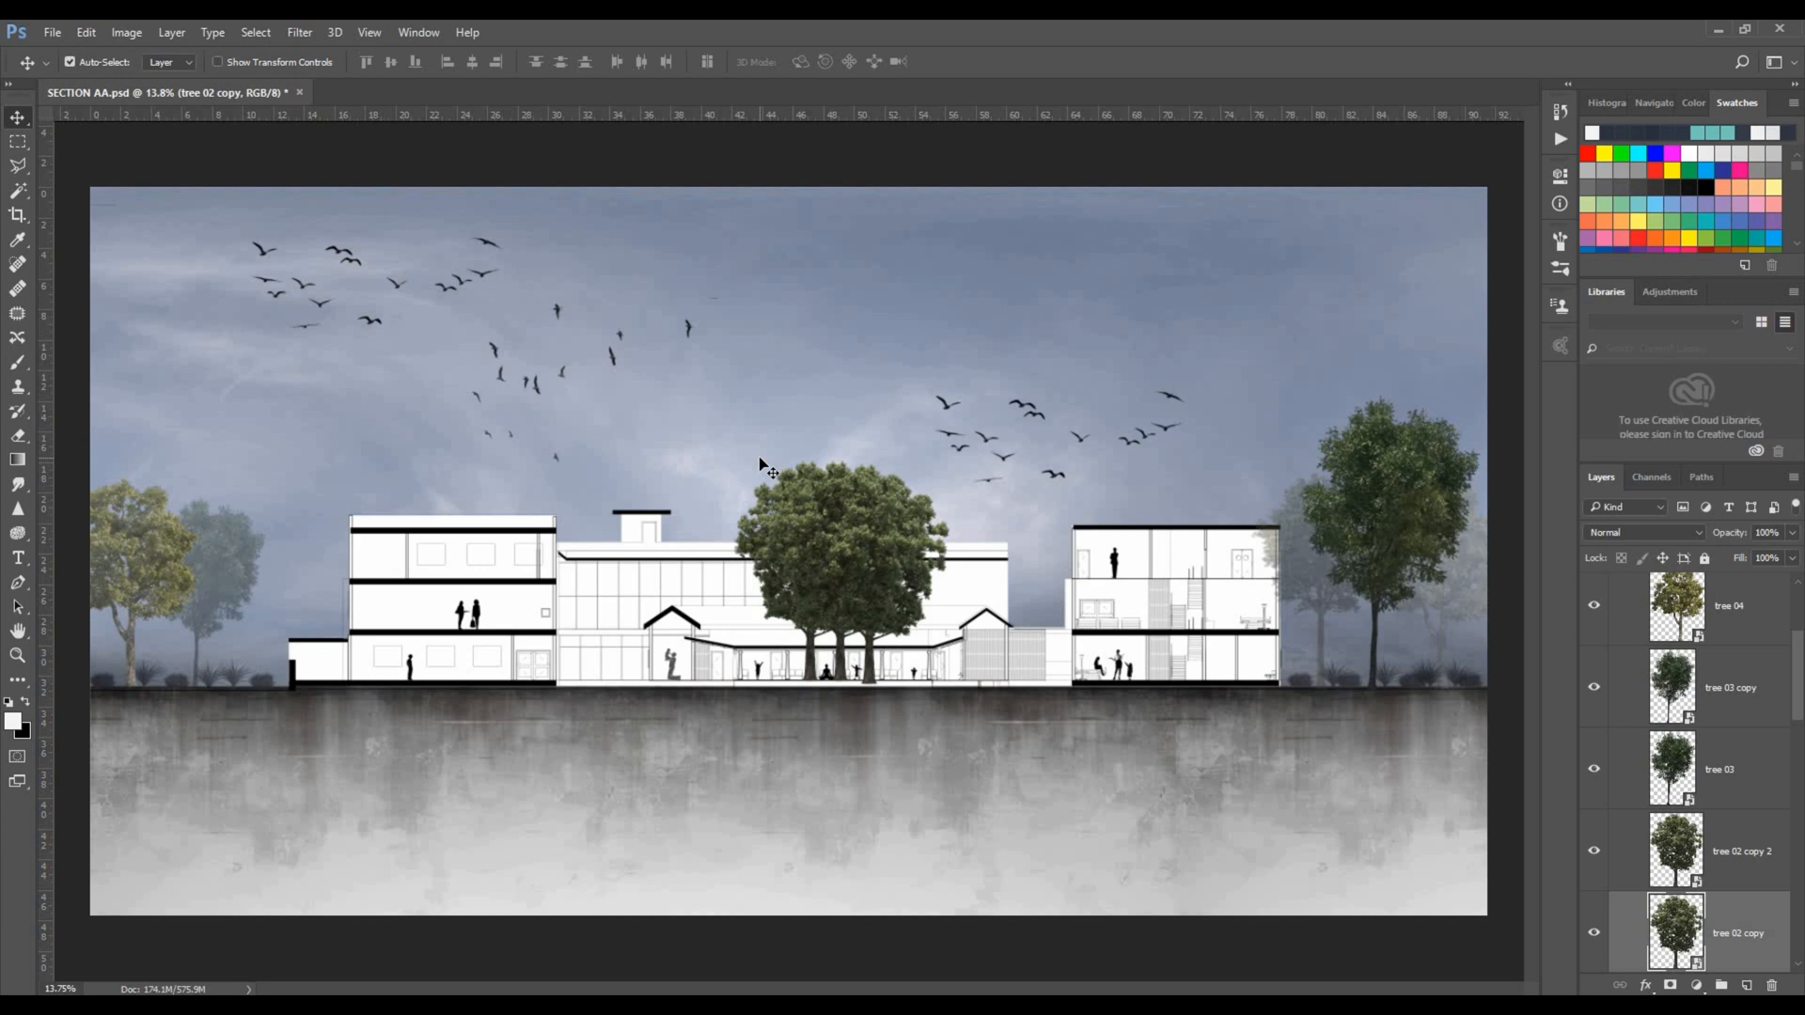
{"action": "left_click", "coordinate": [1561, 111]}
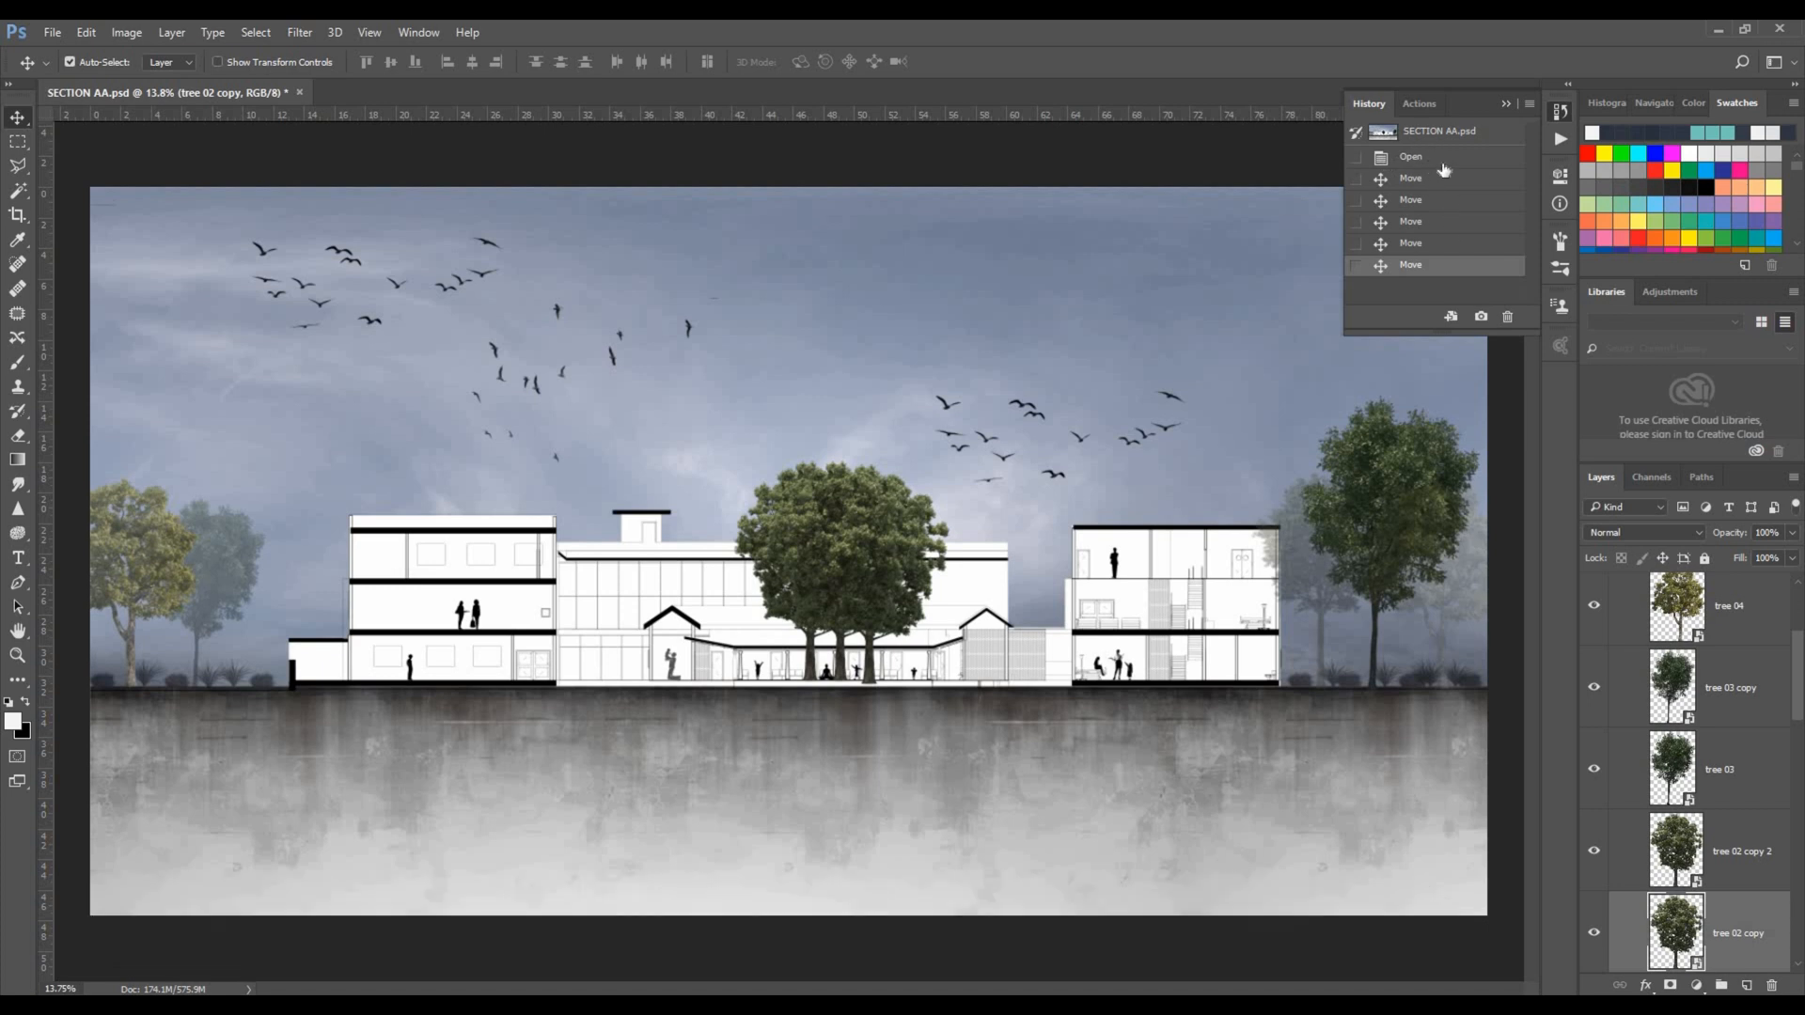
Set the number of history states to 1000 in the performance preferences.
{"action": "left_click", "coordinate": [94, 34]}
{"action": "mouse_move", "coordinate": [150, 763]}
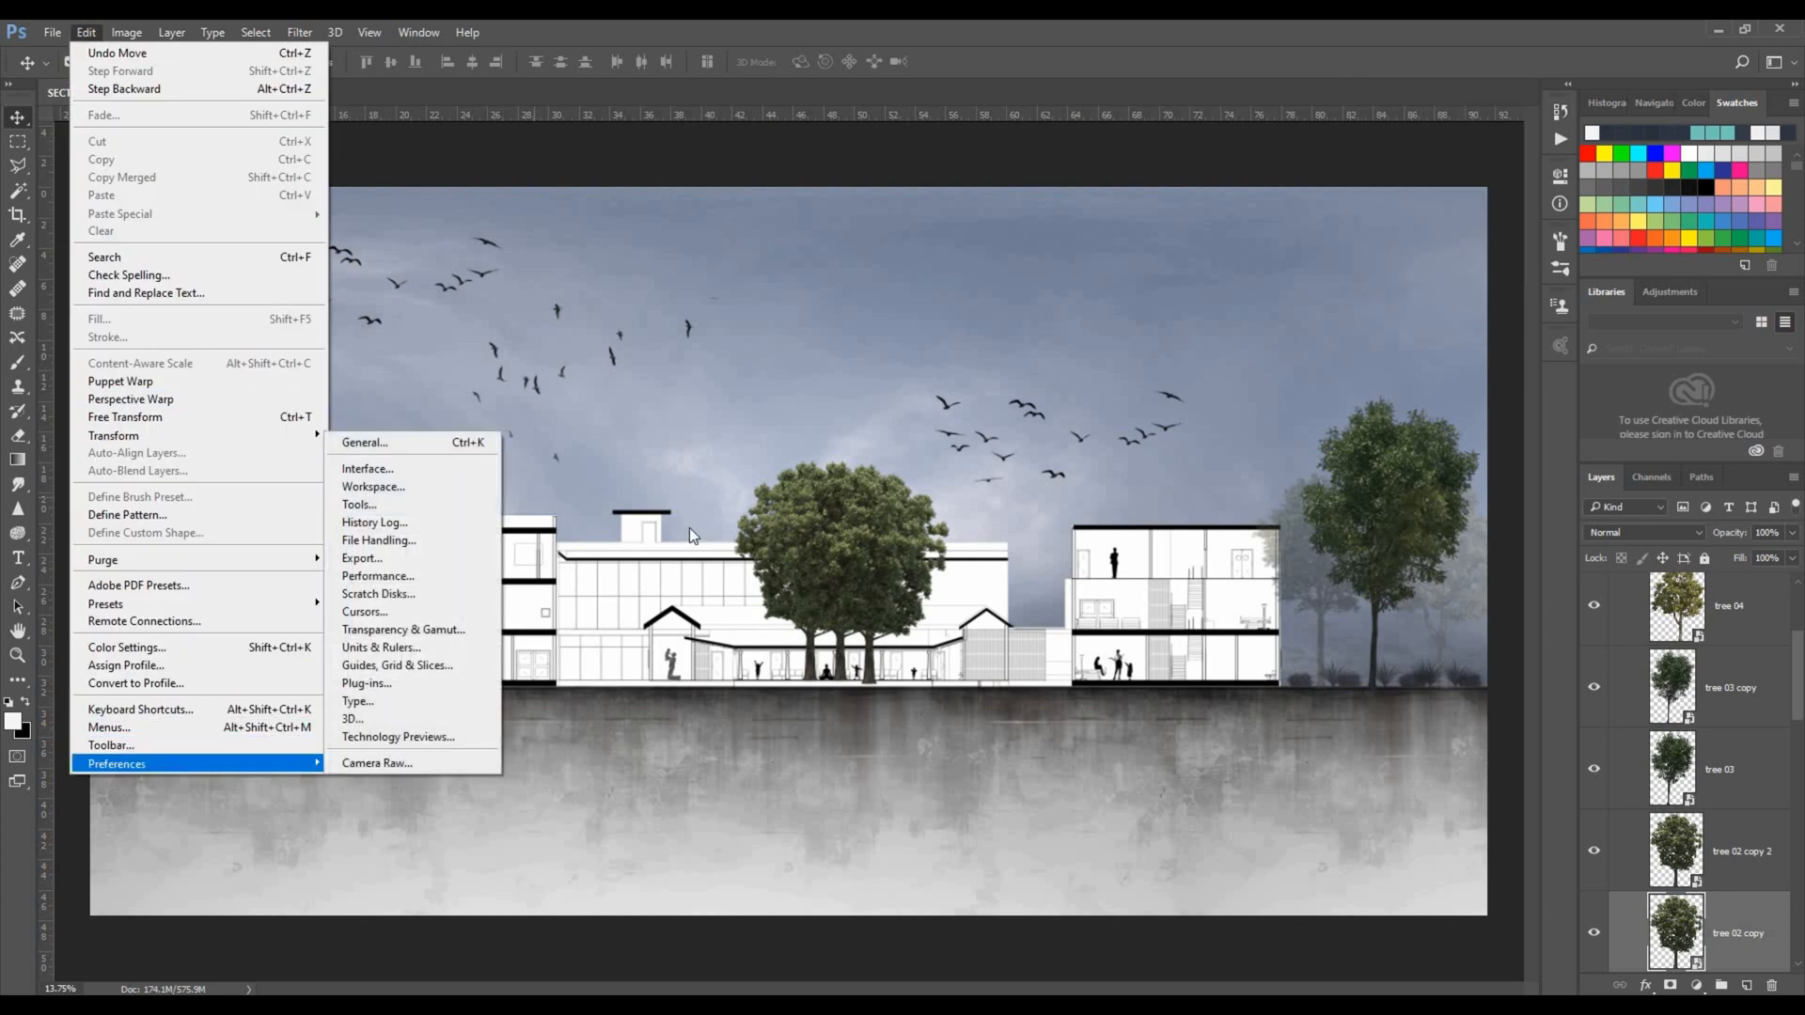
{"action": "left_click", "coordinate": [493, 444]}
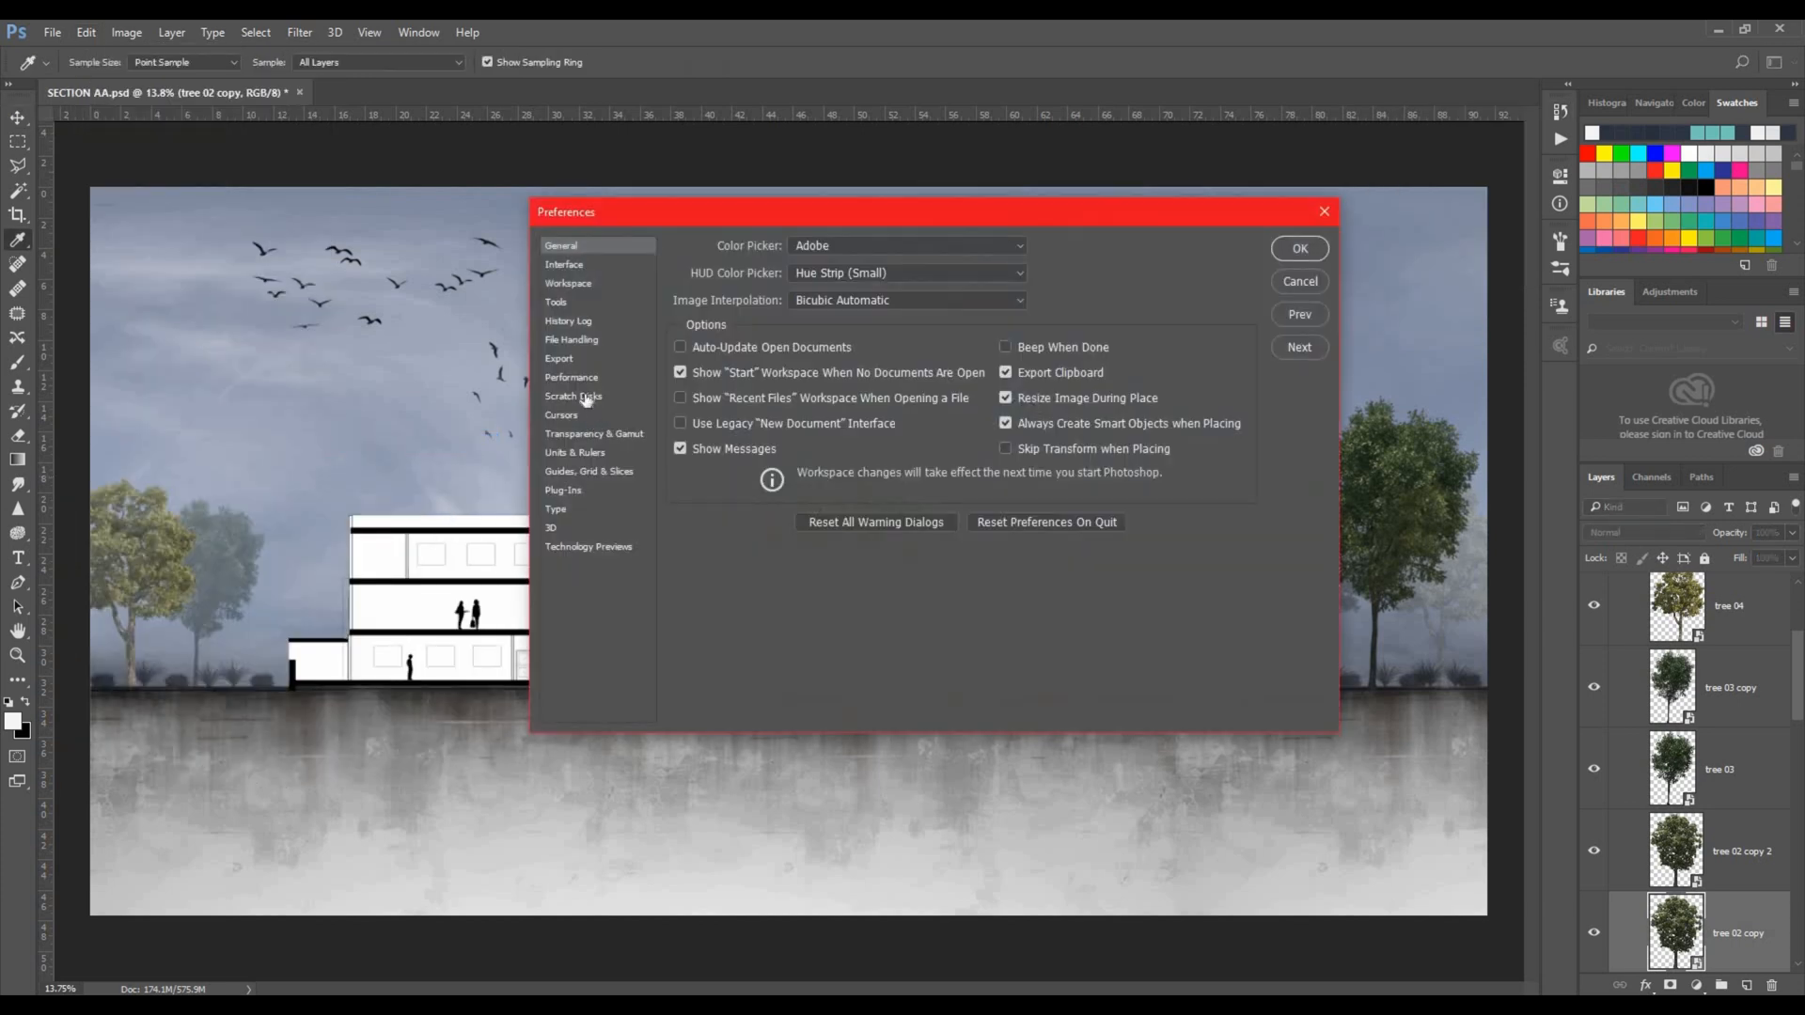
{"action": "left_click", "coordinate": [572, 377]}
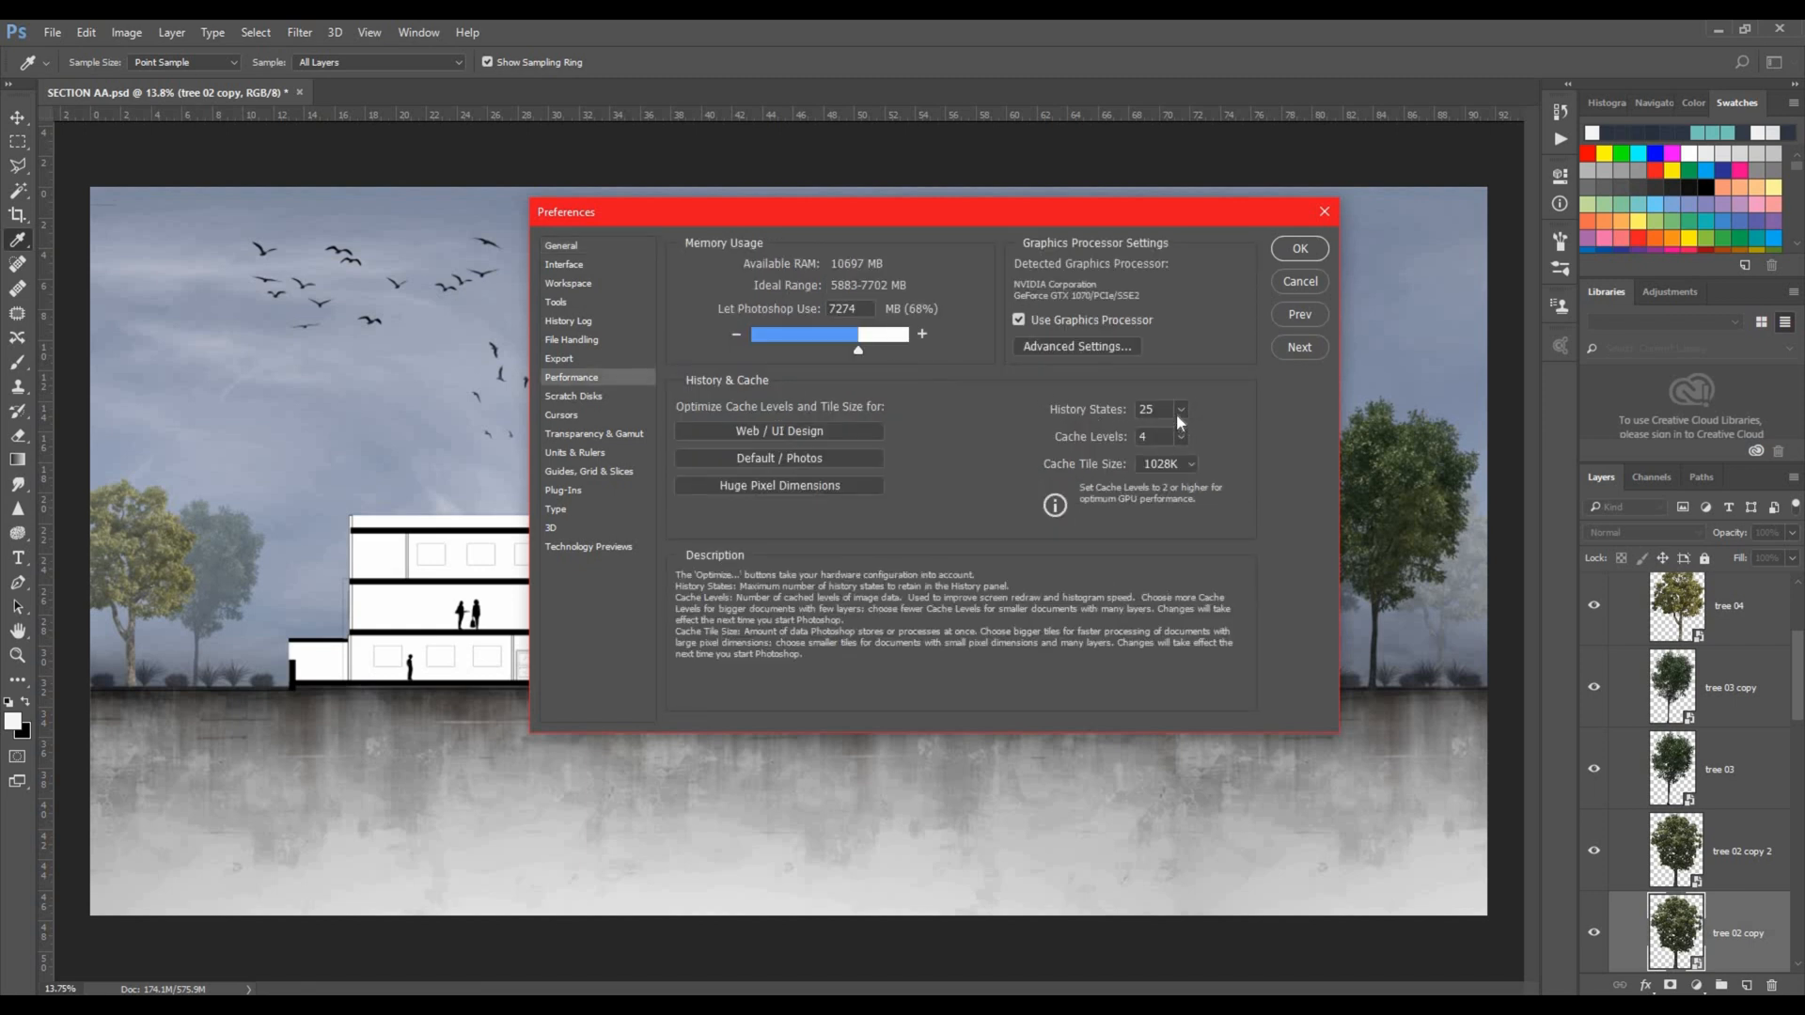
{"action": "left_click_drag", "start_coordinate": [1182, 413], "coordinate": [1323, 438]}
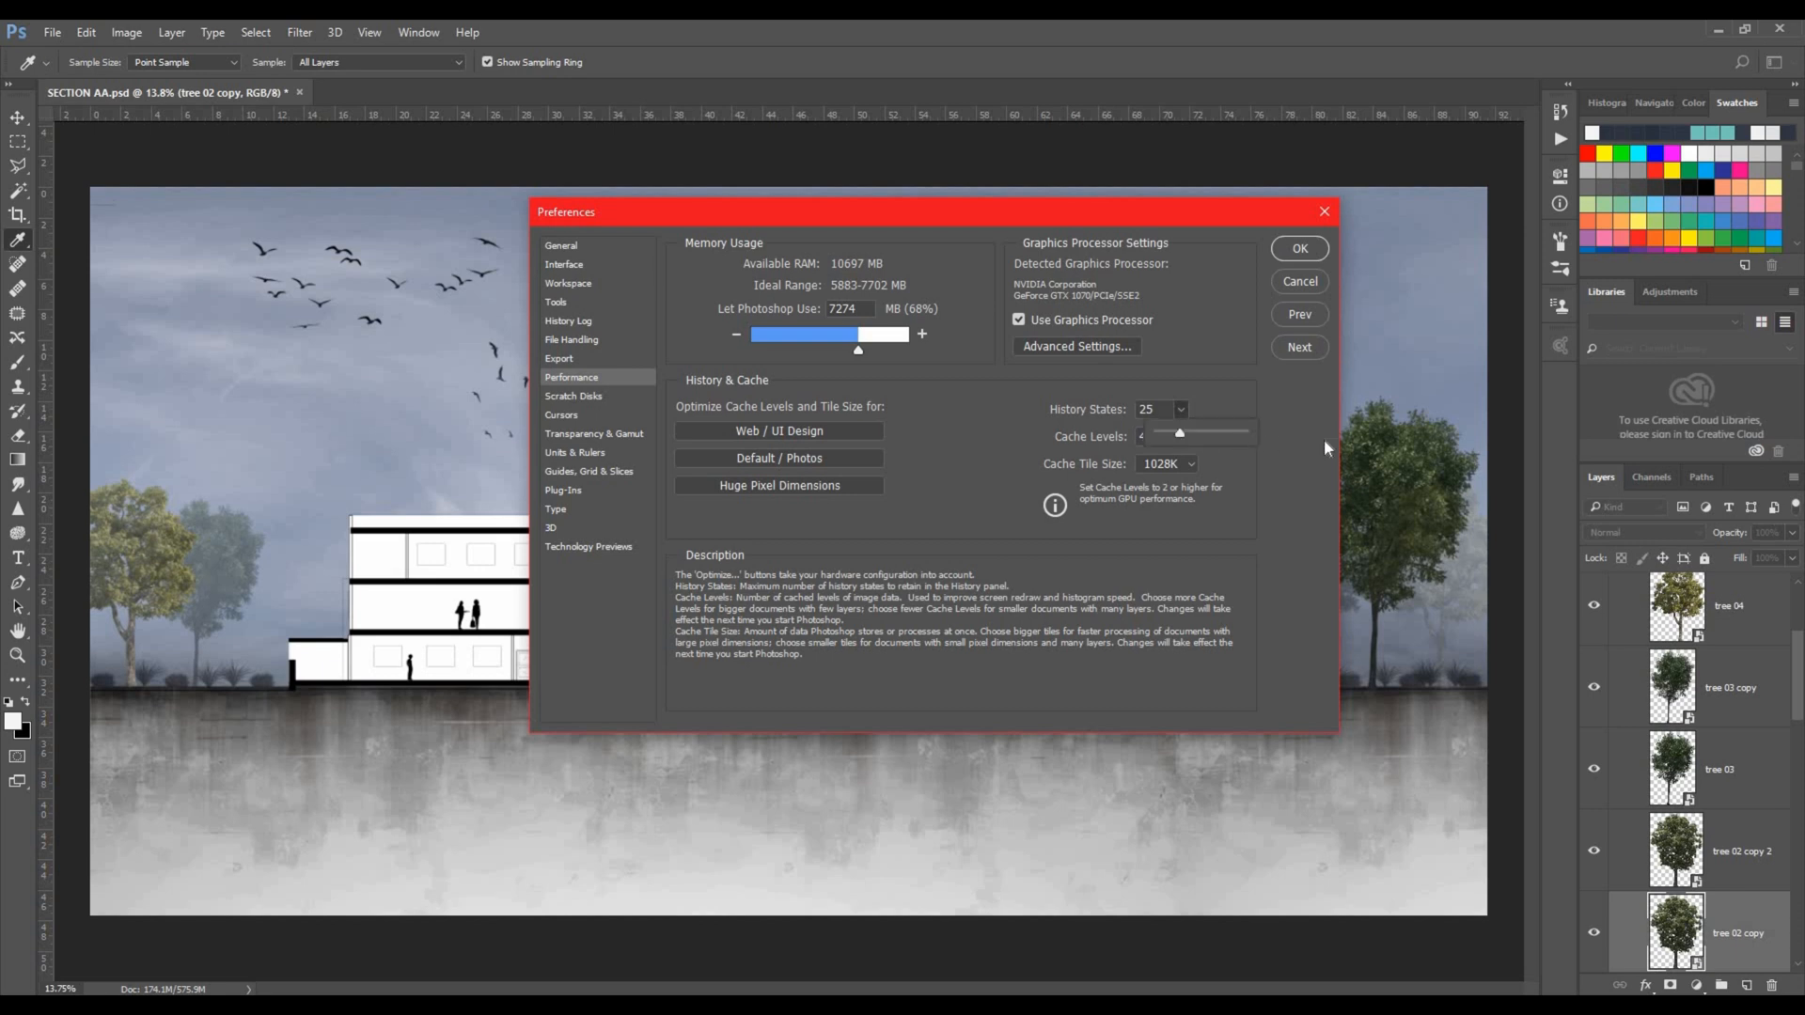
{"action": "left_click", "coordinate": [1235, 411]}
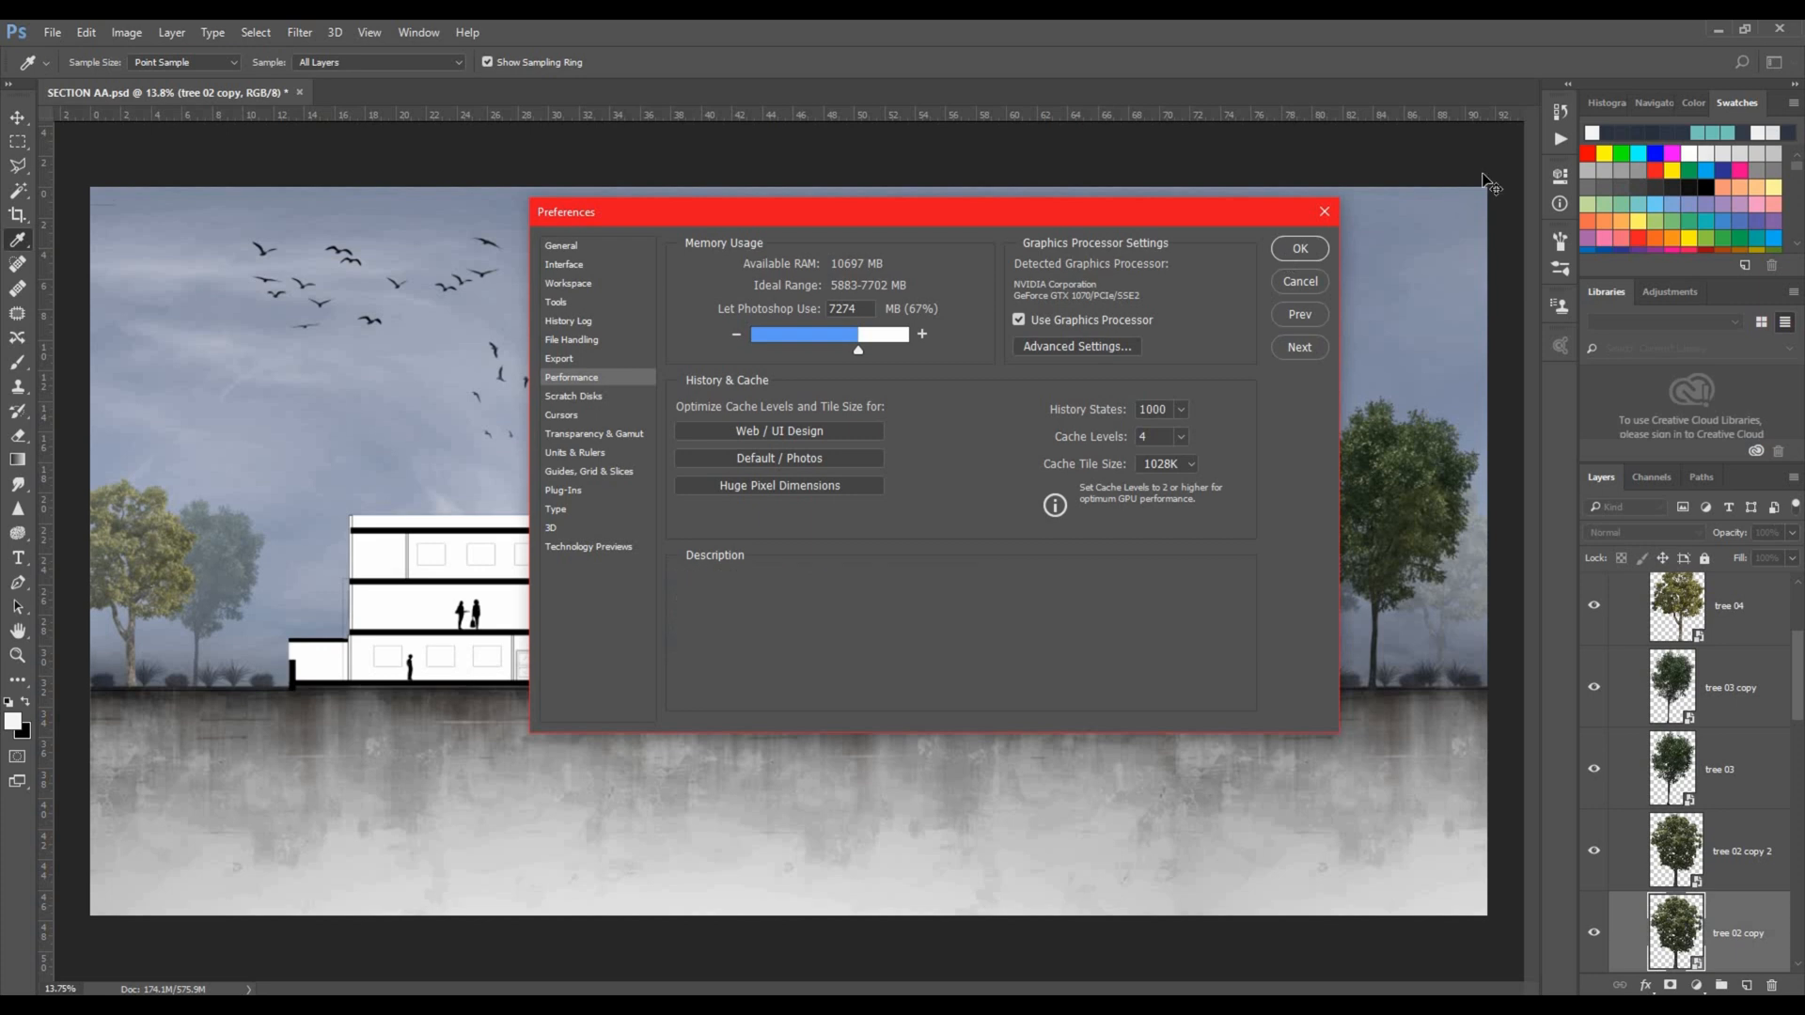
{"action": "key", "text": "Return"}
{"action": "key", "text": "v"}
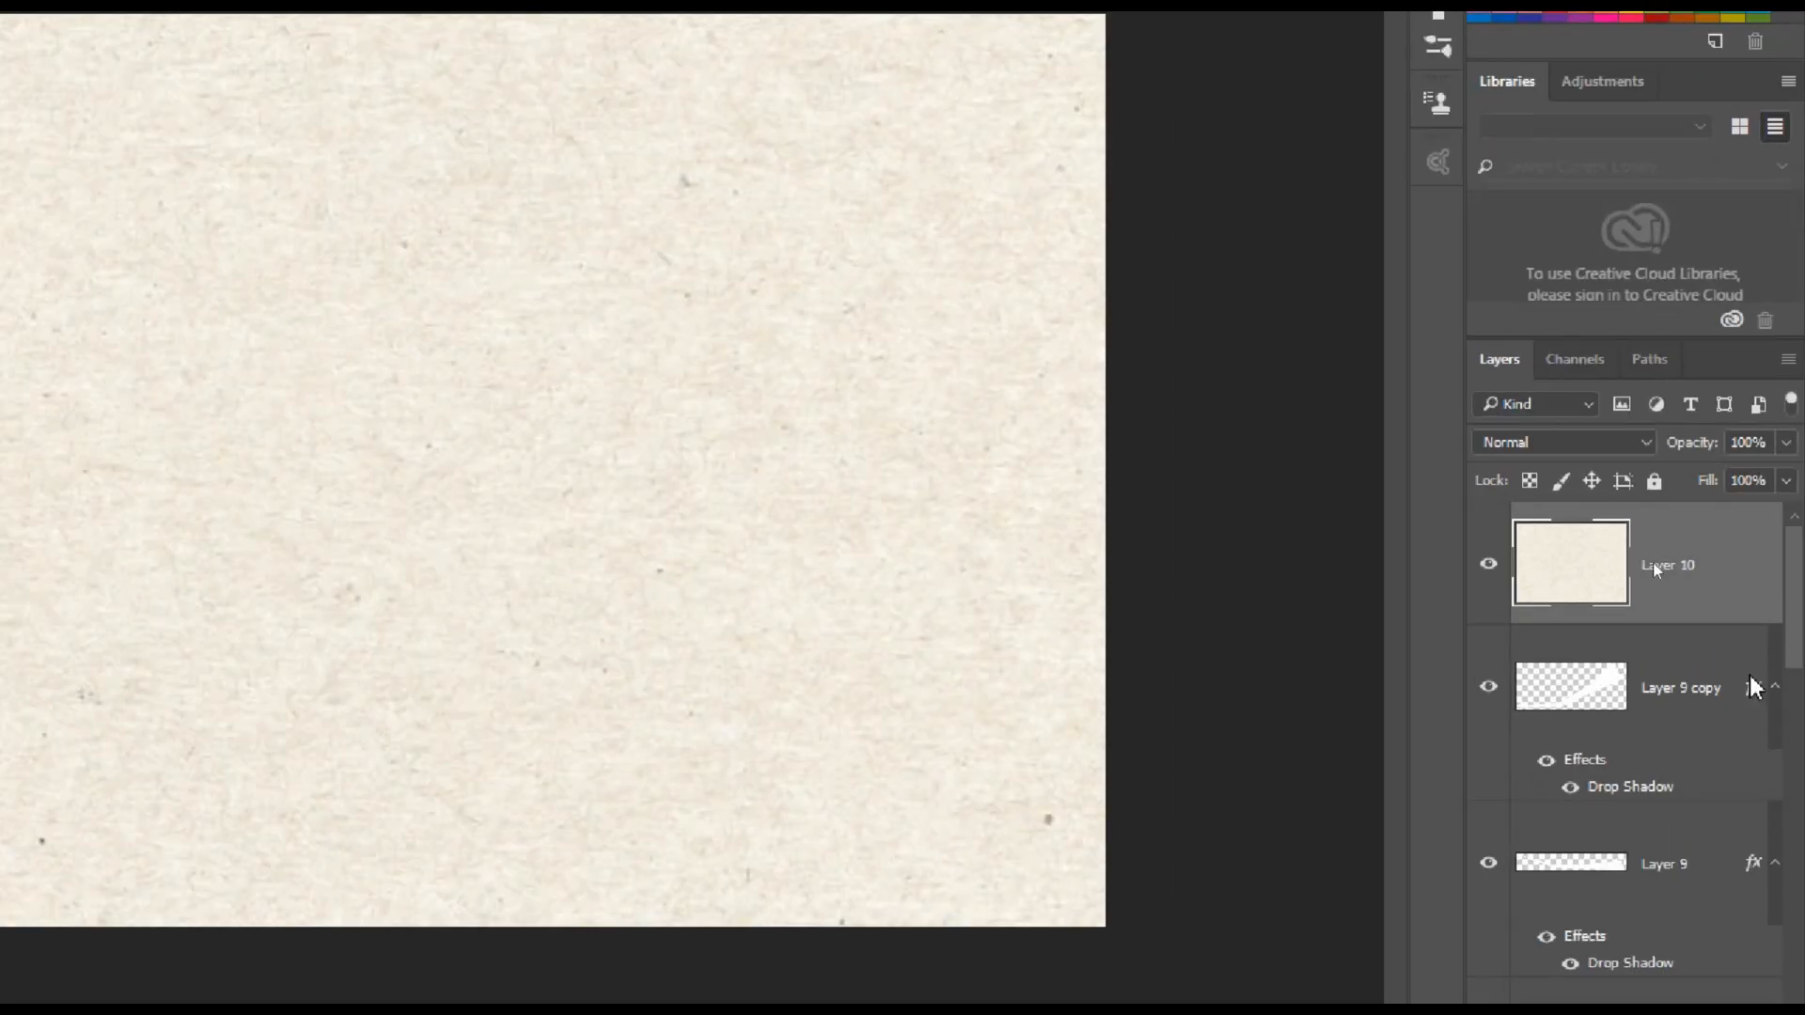
Hide and show the paper texture on Layer 10 twice to compare it with the section drawing underneath.
{"action": "left_click", "coordinate": [1490, 567]}
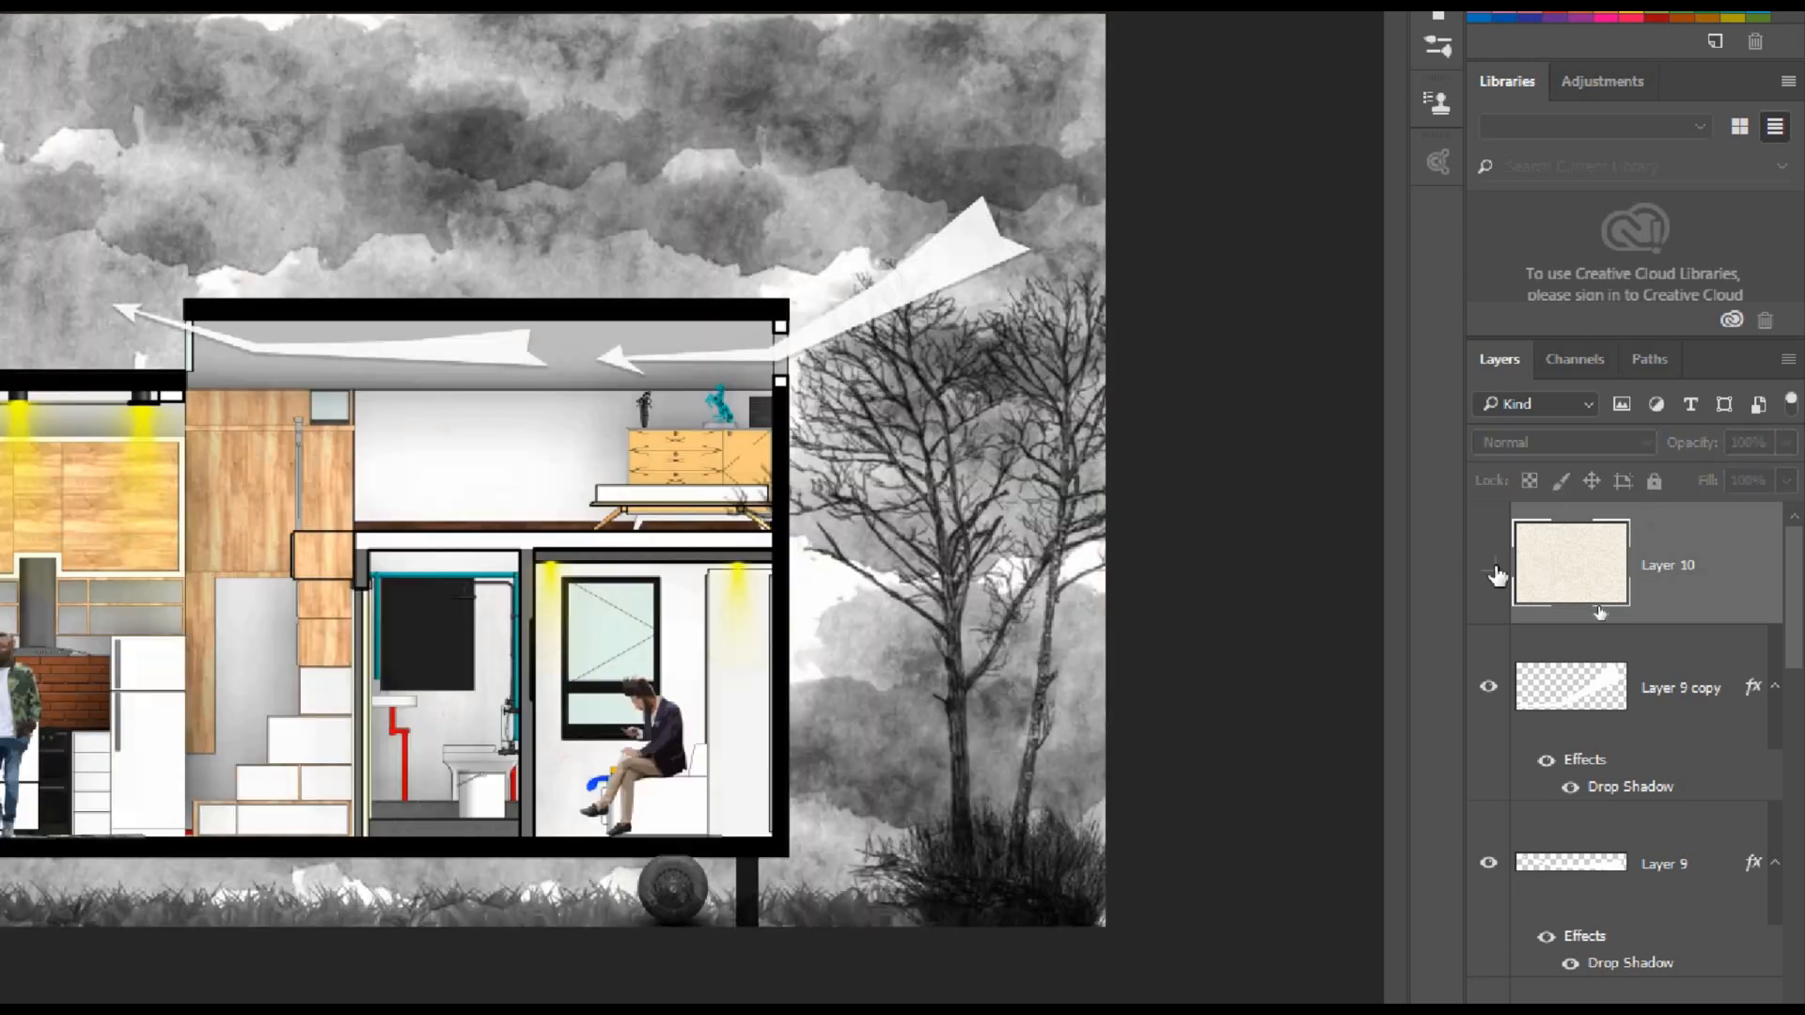
{"action": "left_click", "coordinate": [1495, 571]}
{"action": "left_click", "coordinate": [1494, 570]}
{"action": "left_click", "coordinate": [1494, 571]}
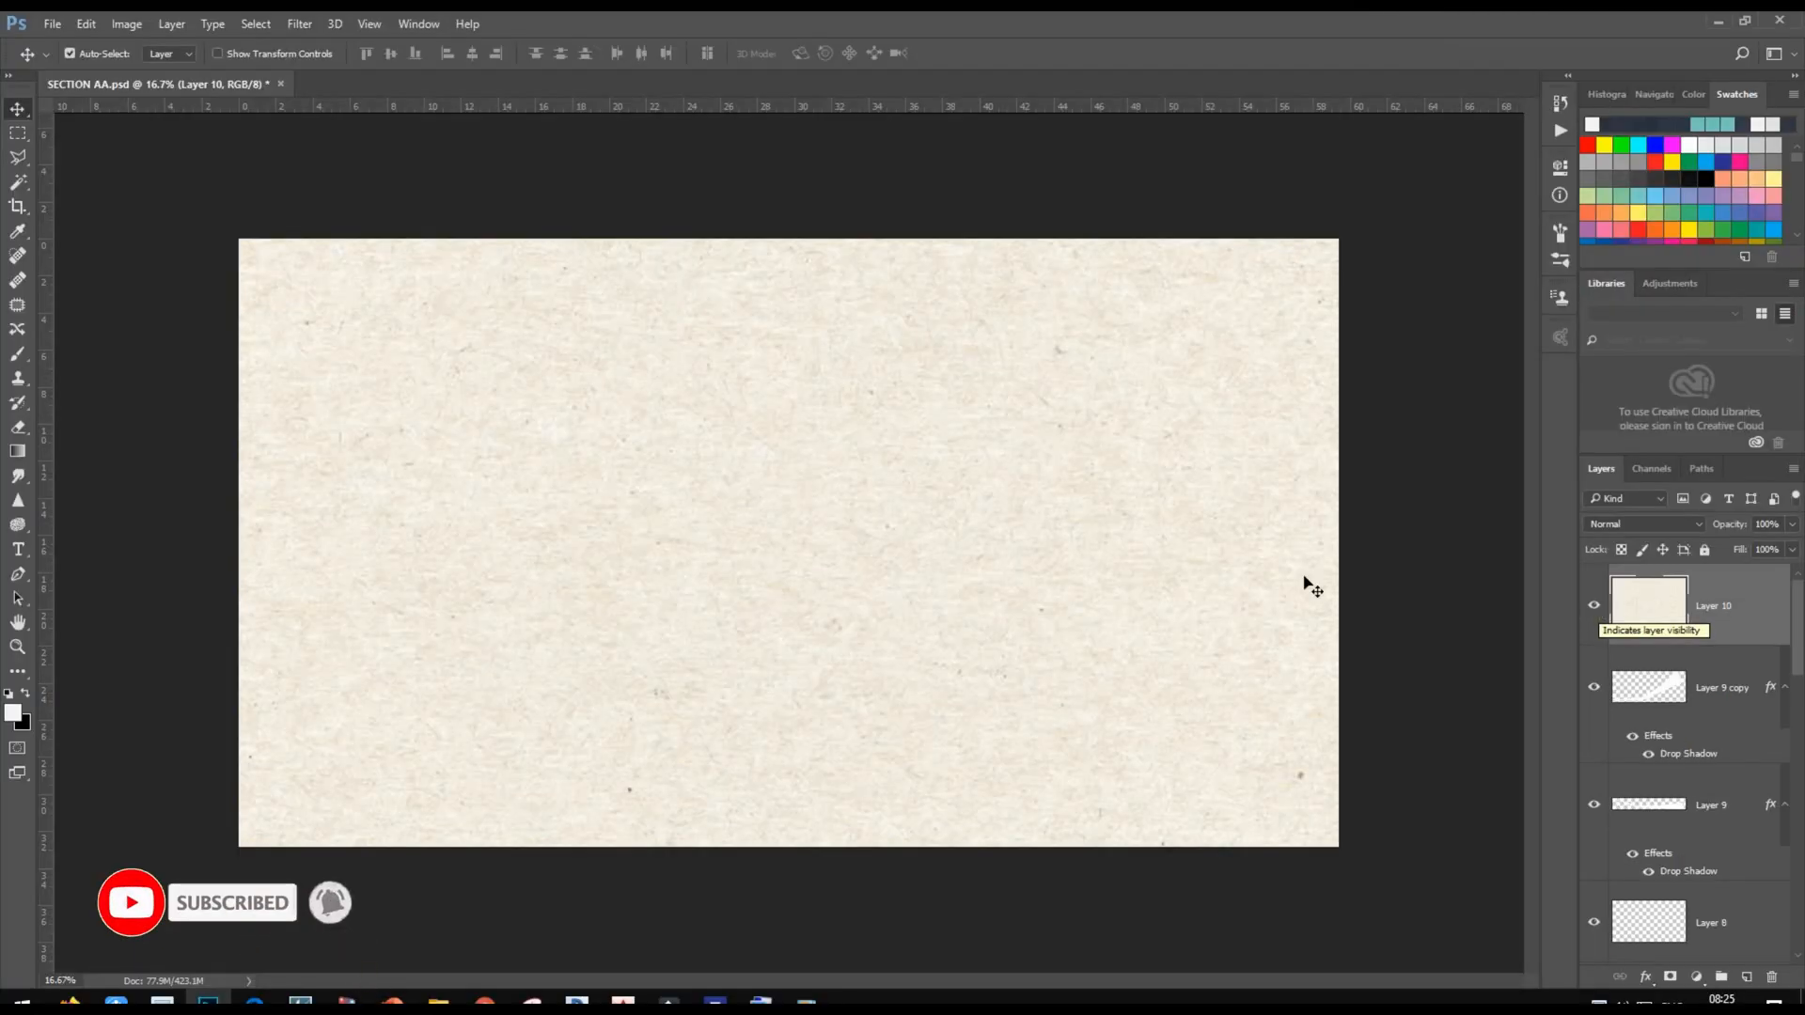
With the Move tool active, step the Layer 10 paper texture forward through the blend modes from Normal to past Lighten.
{"action": "key", "text": "b"}
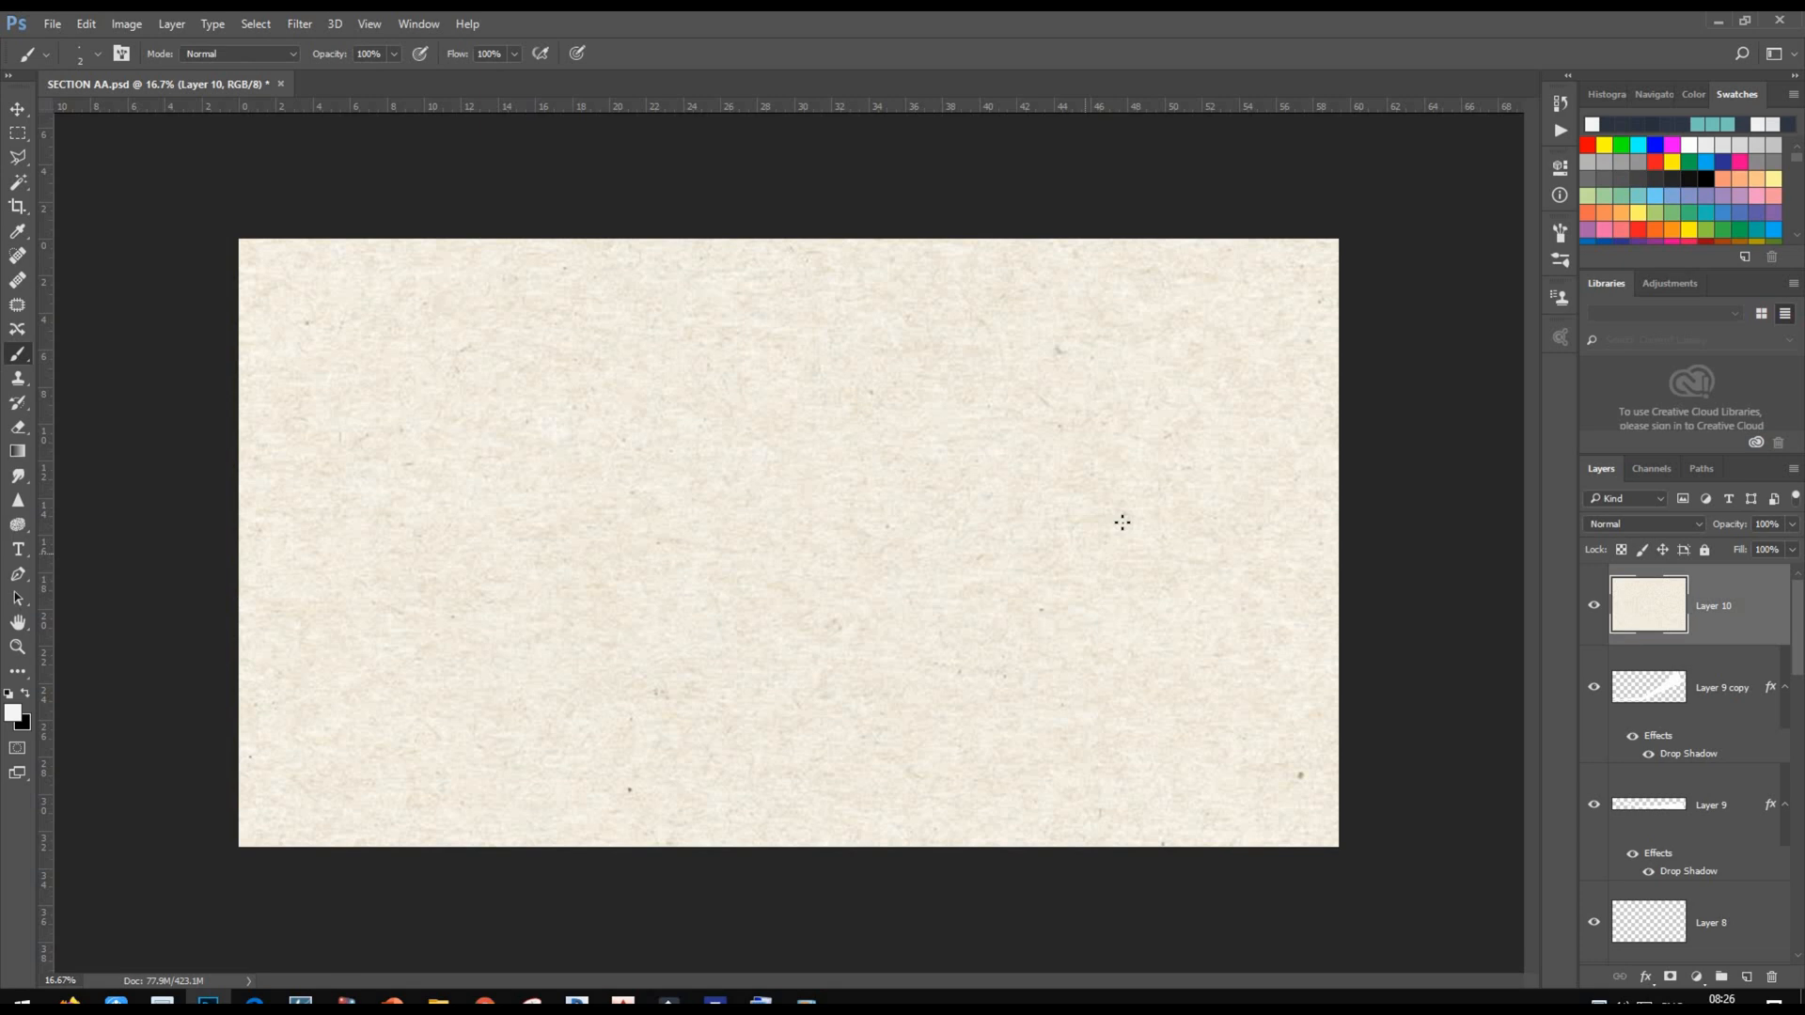
{"action": "key", "text": "v"}
{"action": "mouse_move", "coordinate": [1095, 372]}
{"action": "left_mouse_down"}
{"action": "mouse_move", "coordinate": [1117, 425]}
{"action": "mouse_move", "coordinate": [1048, 538]}
{"action": "mouse_move", "coordinate": [1088, 808]}
{"action": "mouse_move", "coordinate": [1094, 529]}
{"action": "left_mouse_up"}
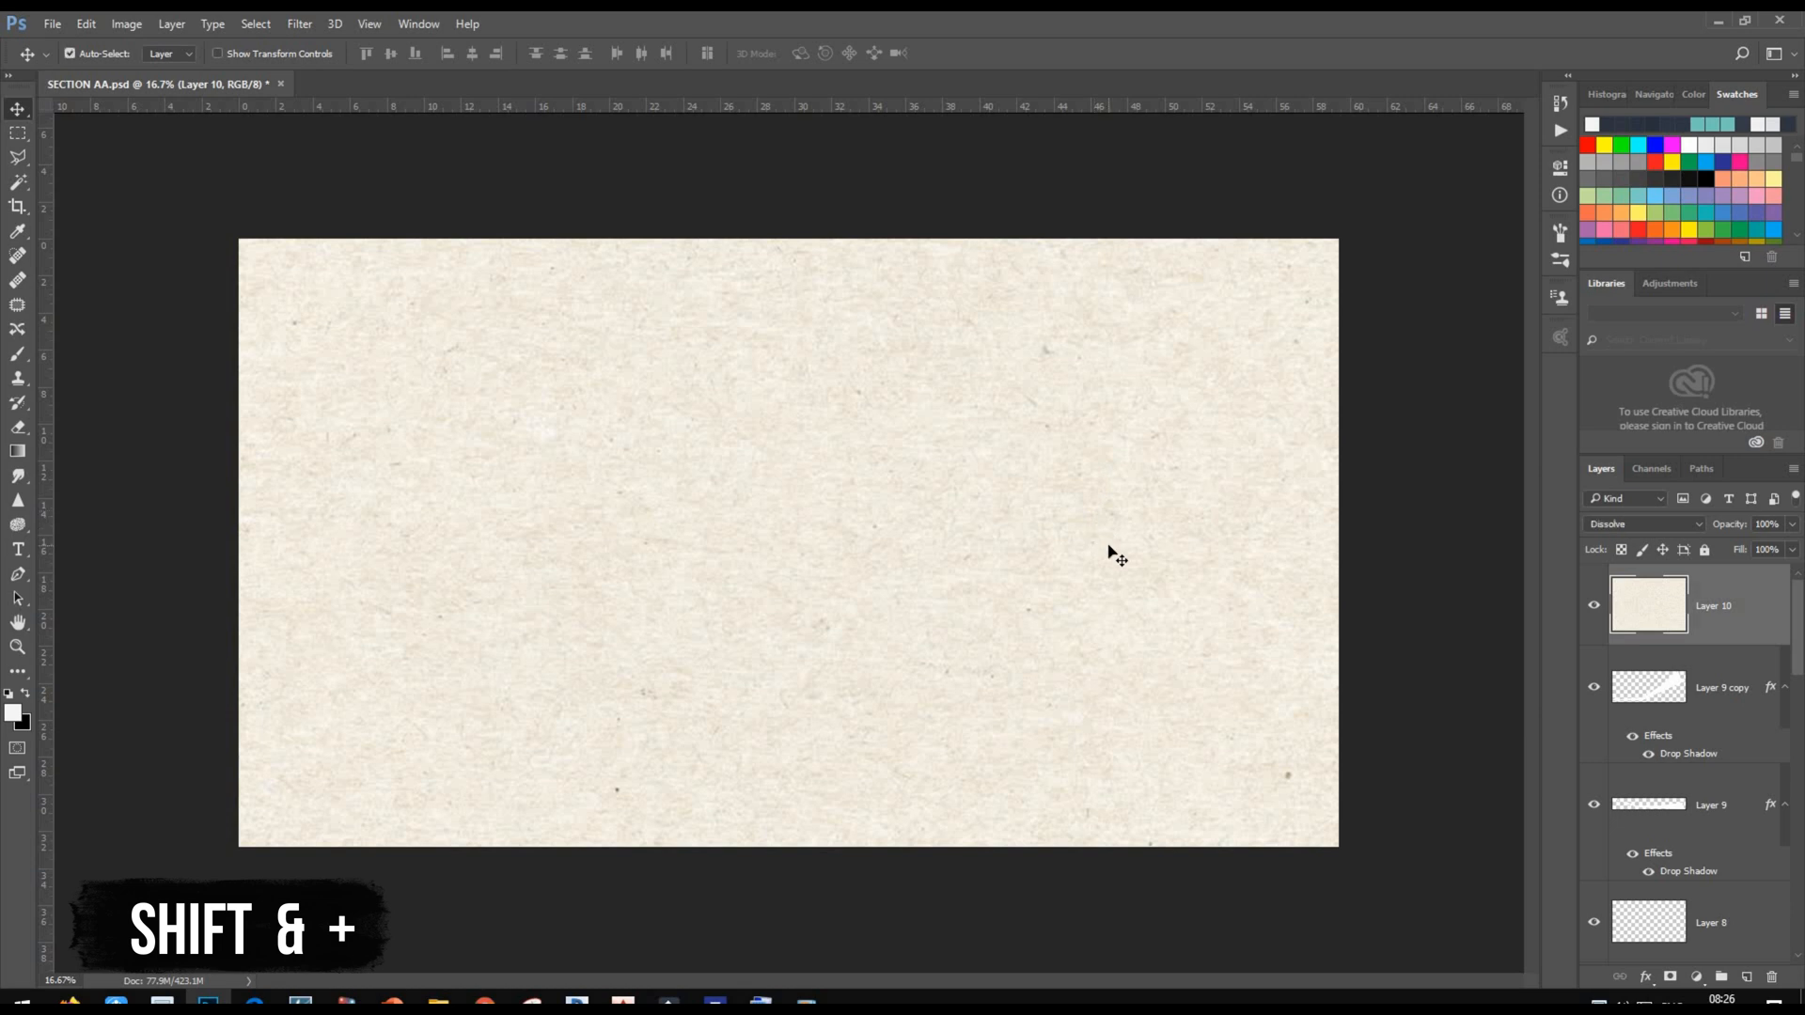
{"action": "key", "text": "shift+plus"}
{"action": "key", "text": "shift+plus"}
{"action": "key", "text": "shift+plus"}
{"action": "key", "text": "shift+plus"}
{"action": "key", "text": "shift+plus"}
{"action": "key", "text": "shift+plus"}
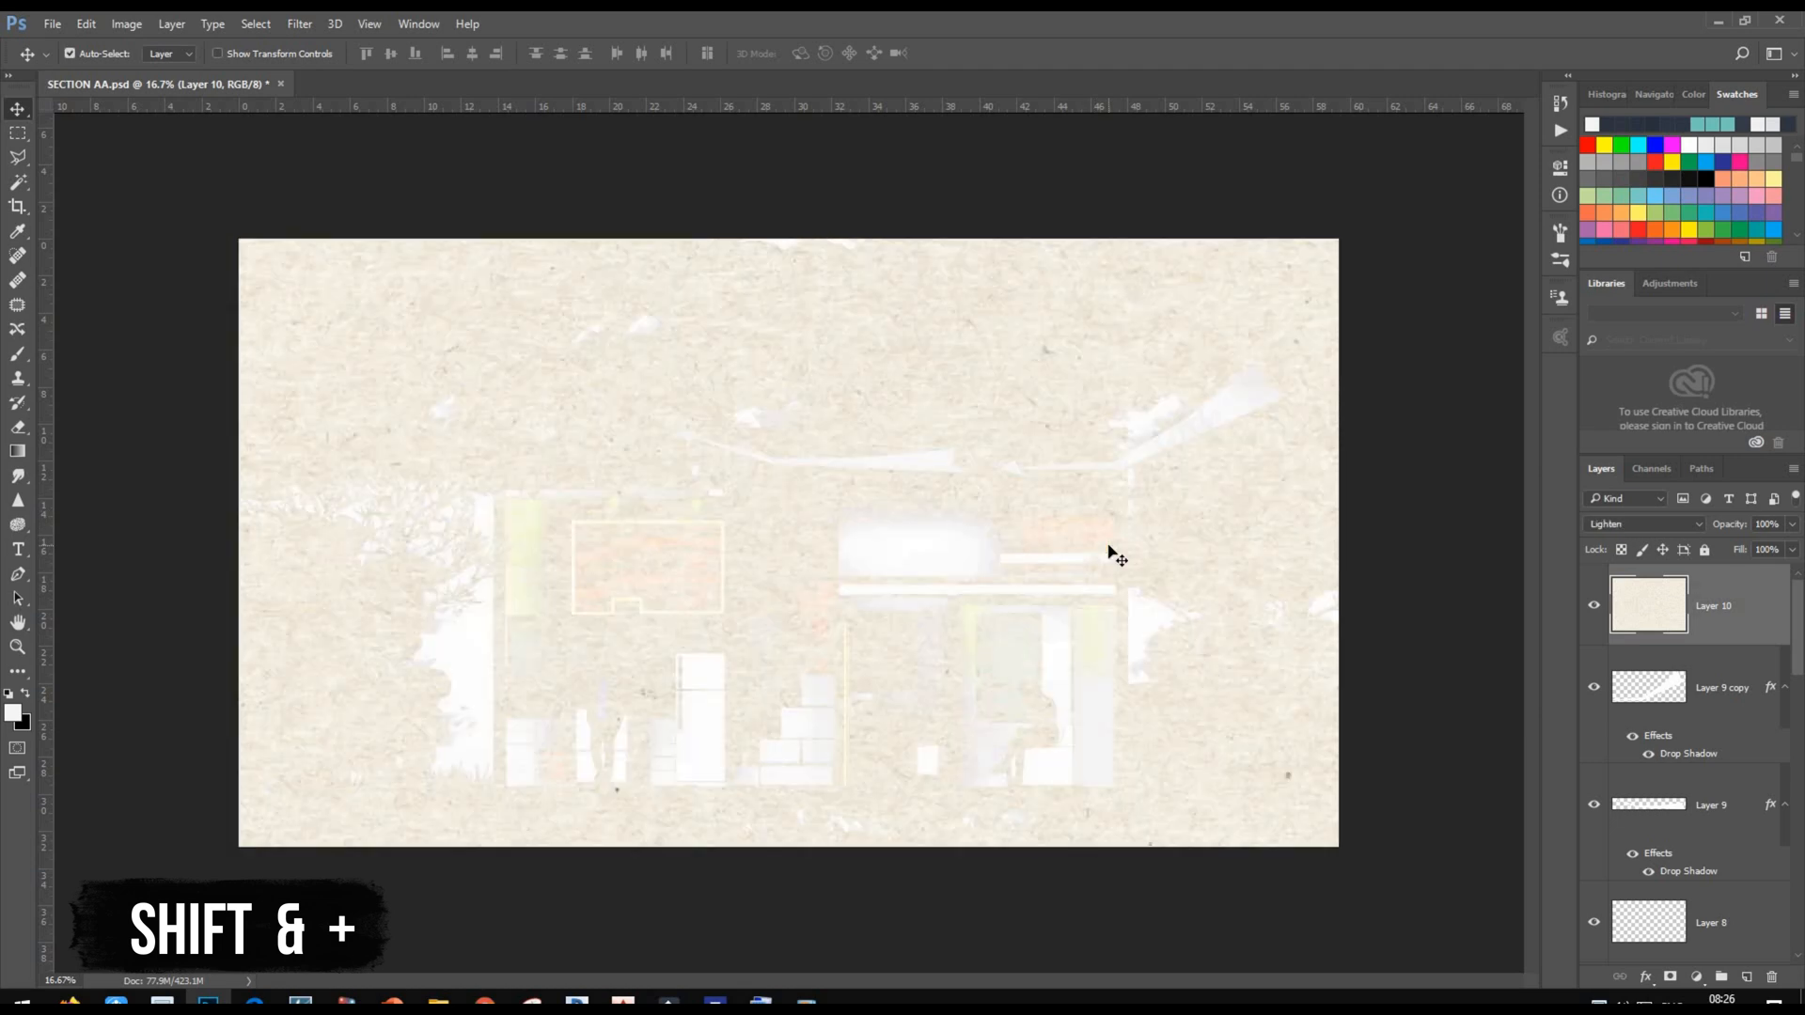
{"action": "key", "text": "shift+plus"}
{"action": "key", "text": "shift+plus"}
{"action": "key", "text": "shift+plus"}
{"action": "key", "text": "shift+plus"}
{"action": "key", "text": "shift+plus"}
Step the Layer 10 paper texture backward through the blend modes to Linear Burn.
{"action": "key", "text": "shift+minus"}
{"action": "key", "text": "shift+minus"}
{"action": "key", "text": "shift+minus"}
{"action": "key", "text": "shift+minus"}
{"action": "key", "text": "shift+minus"}
{"action": "key", "text": "shift+minus"}
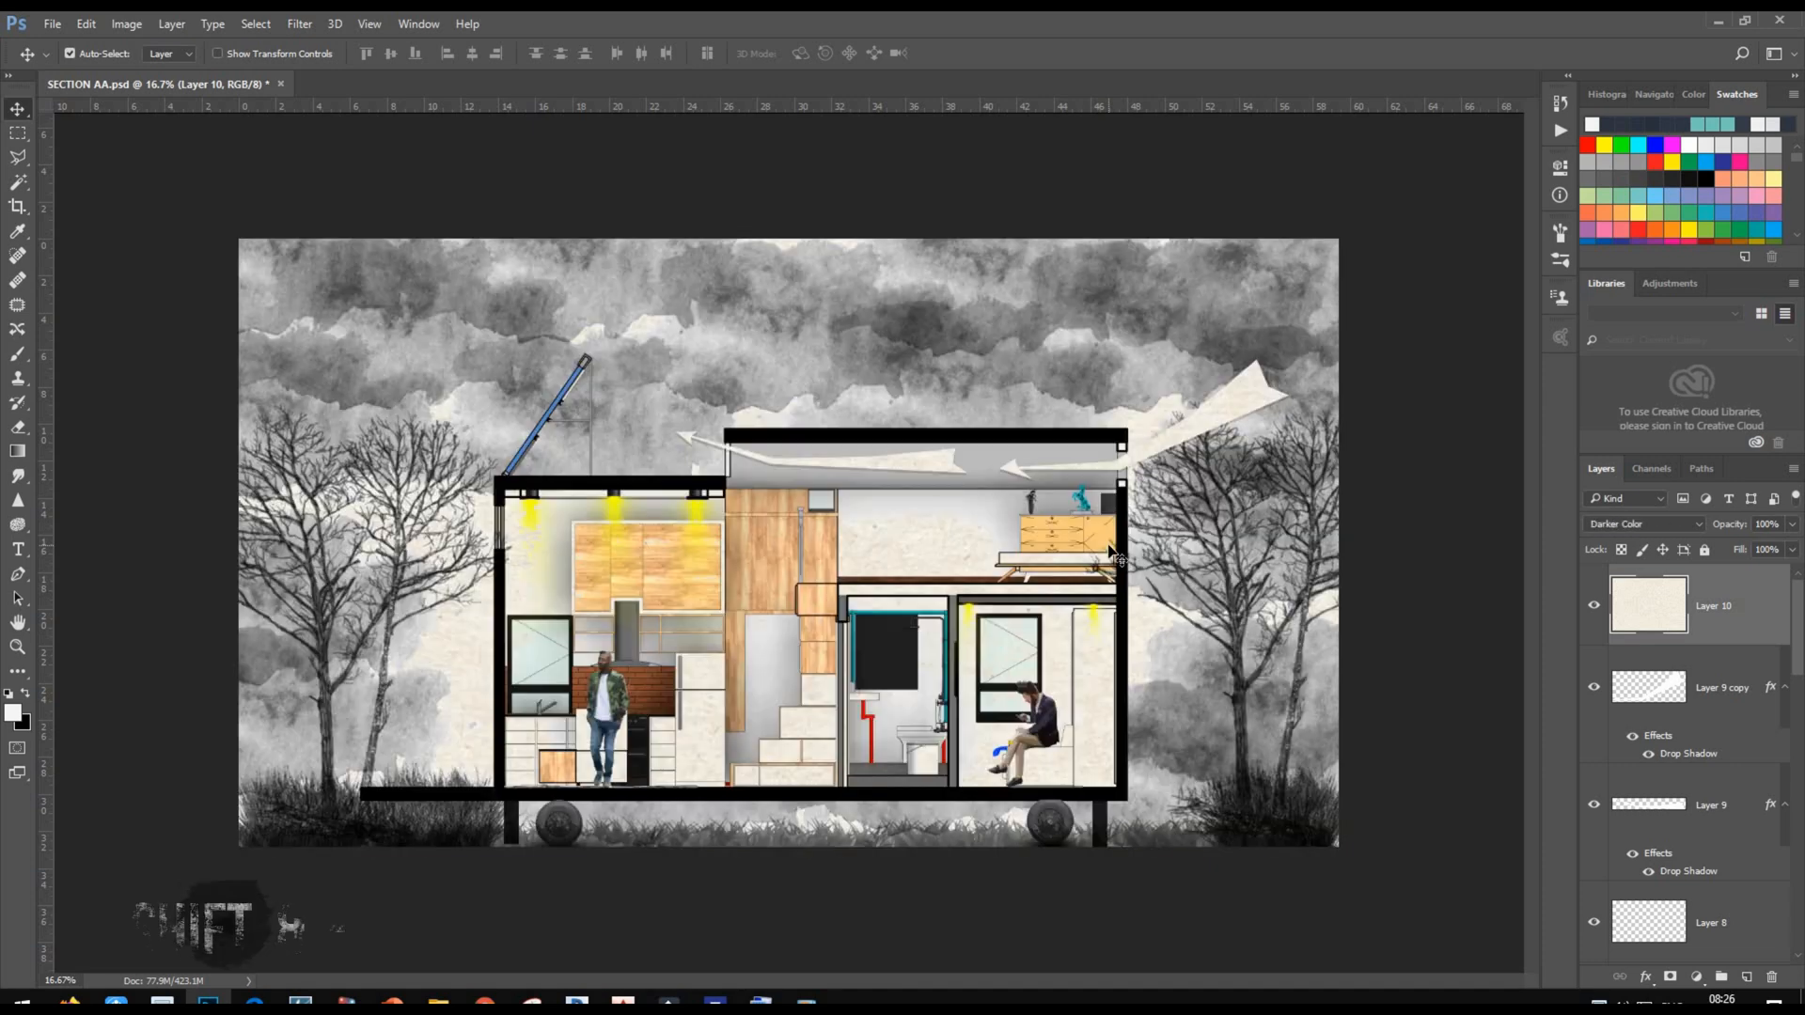
{"action": "key", "text": "shift+minus"}
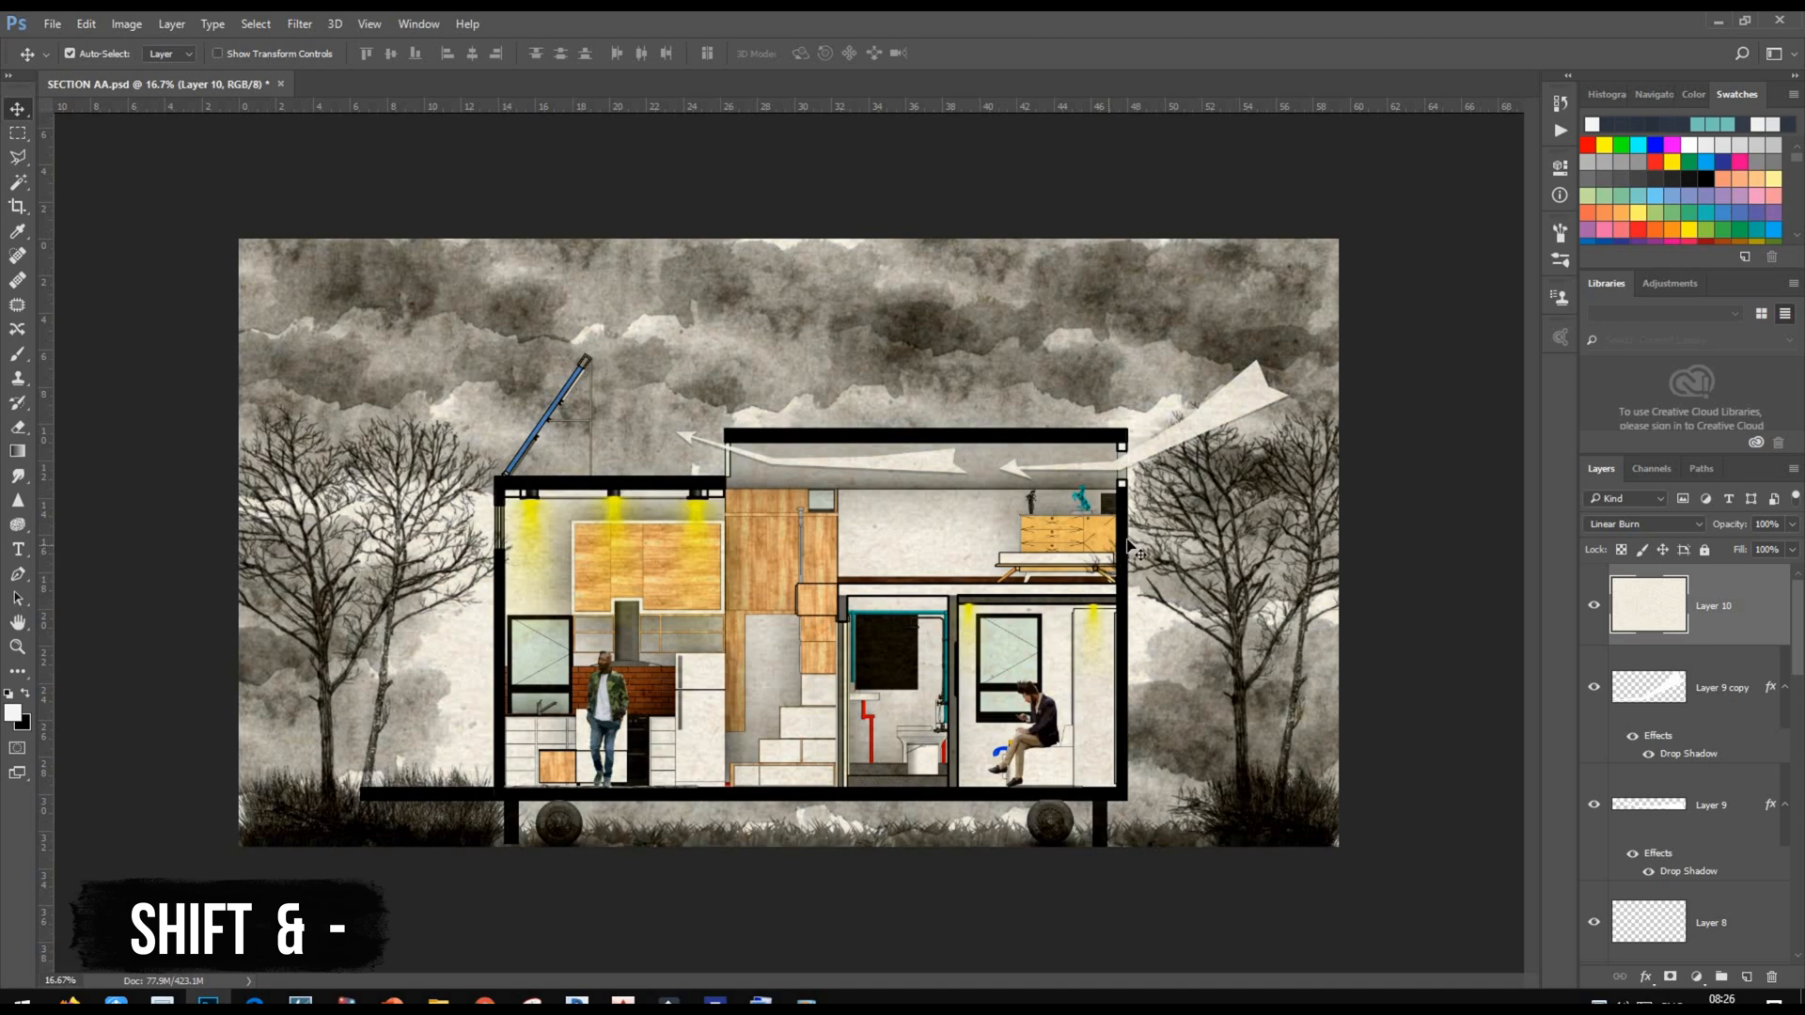